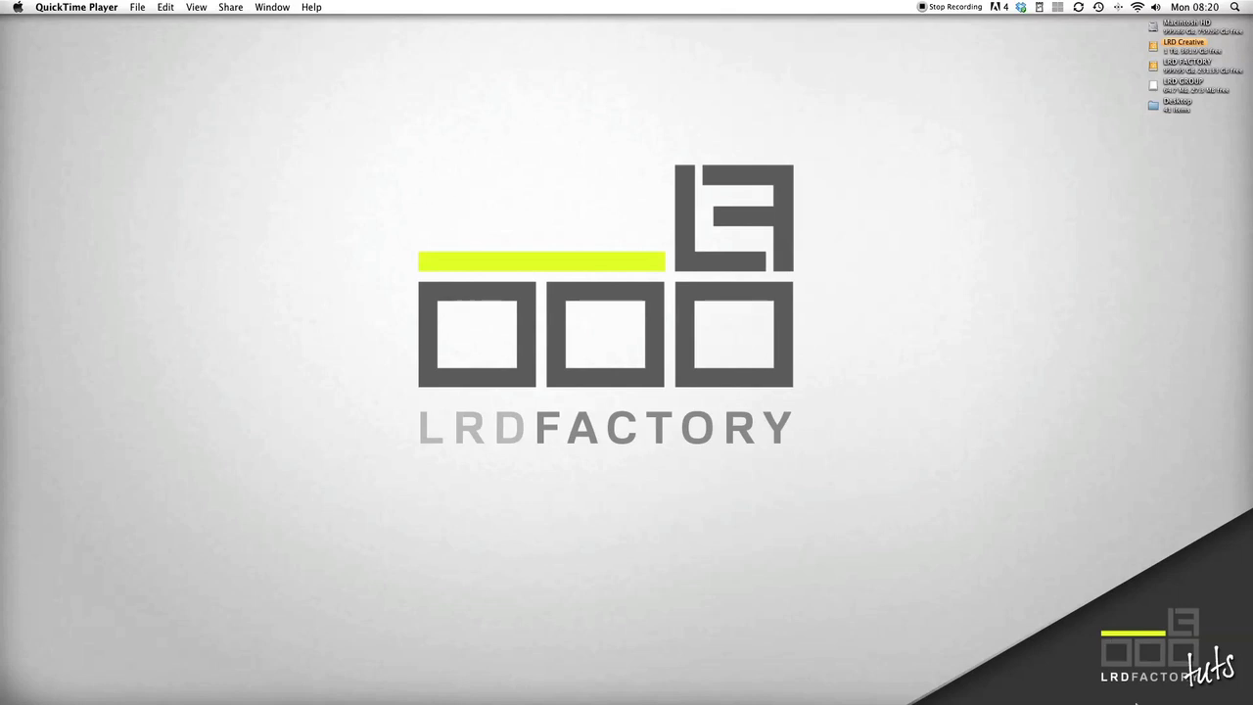
- Bring the Play Dance Logo Tut.jpg document back up from the Dock
click(1131, 680)
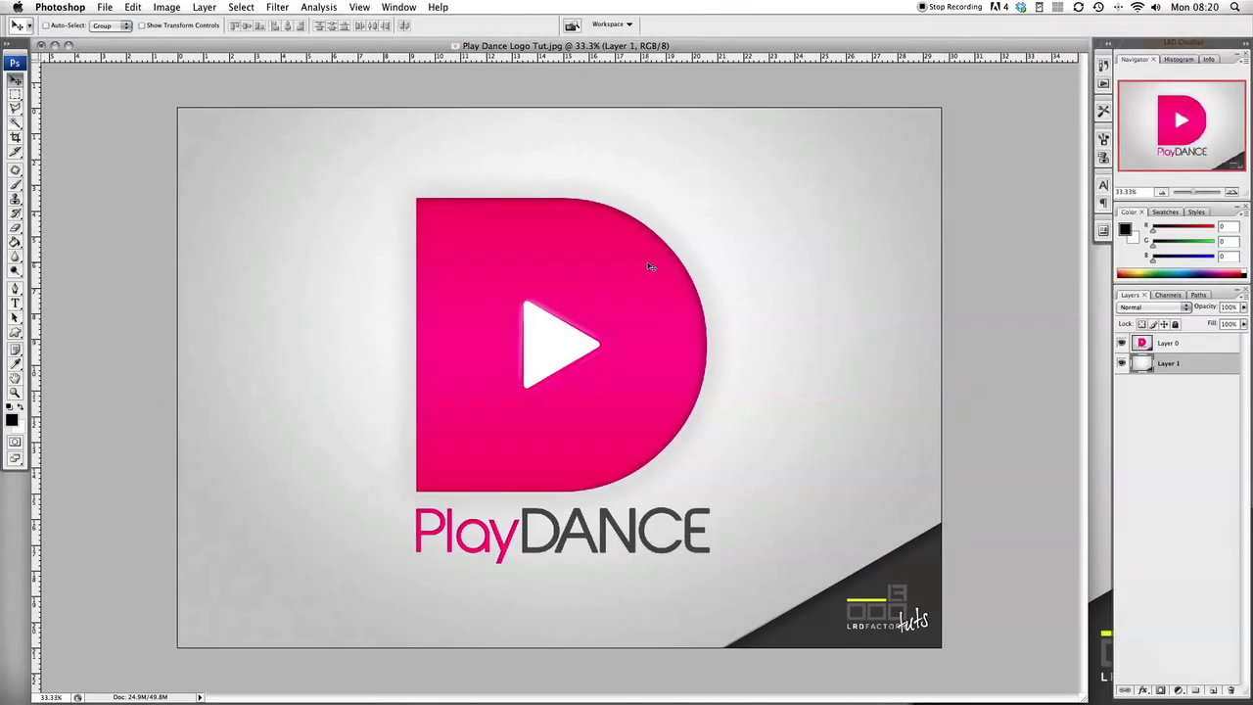
- Hide Layer 0's reference logo and check the canvas is 3508 × 2480 px at 300 ppi
click(1121, 343)
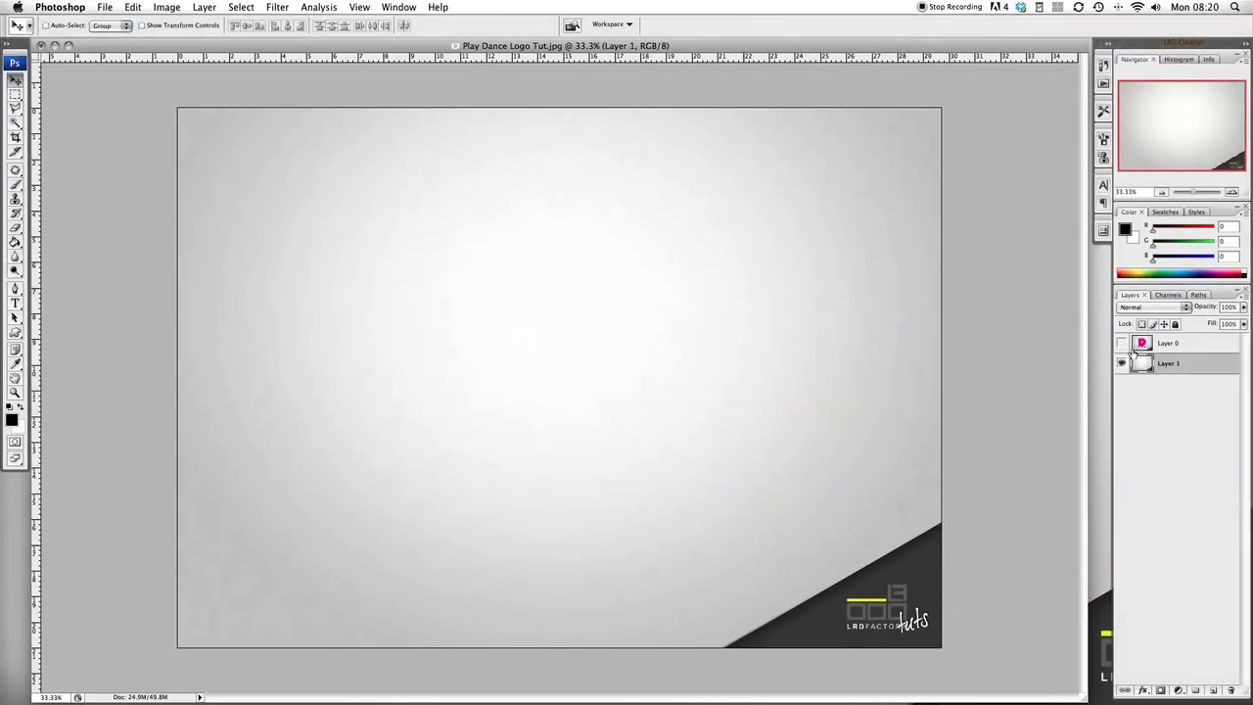
click(167, 7)
click(190, 104)
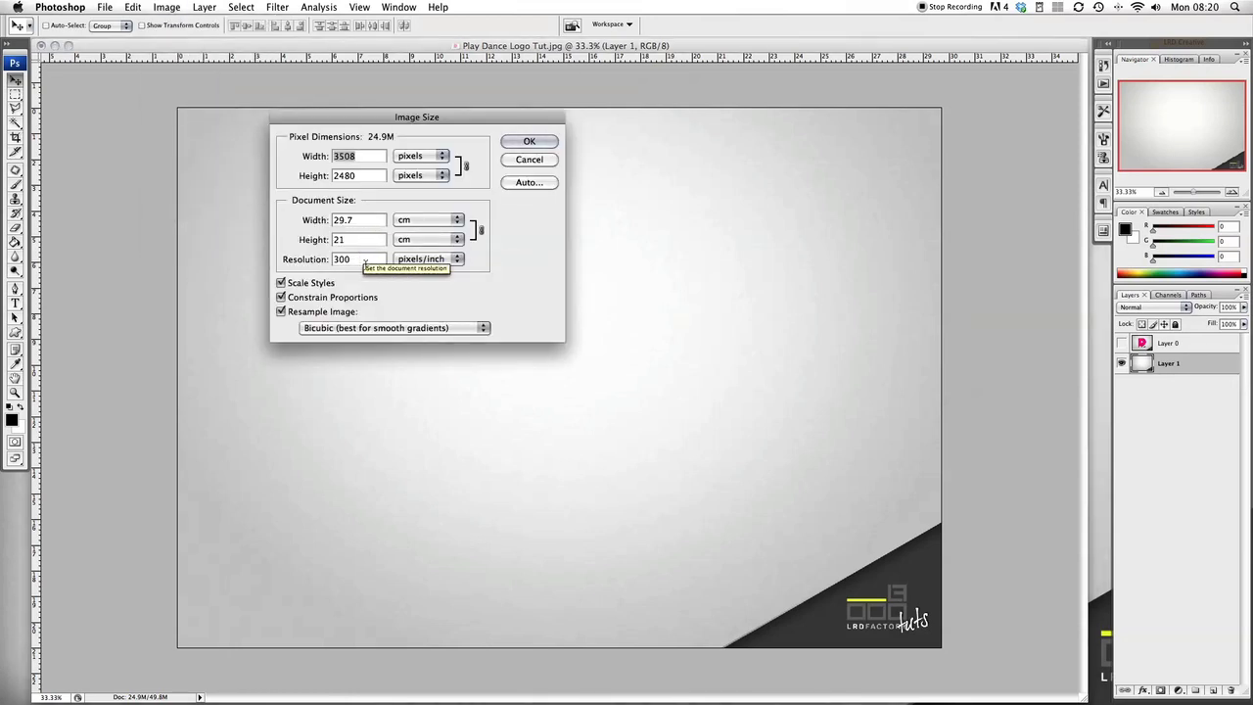
click(518, 143)
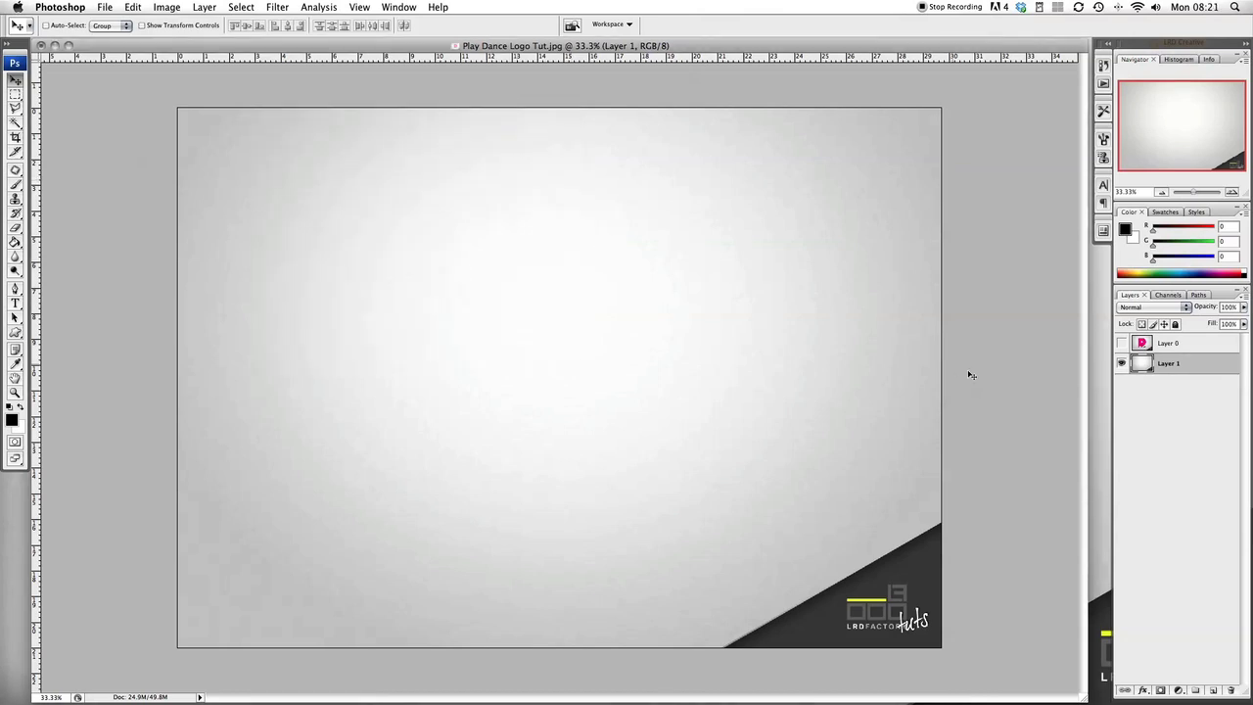
- Undo two stray new layers and add the empty layer groups instead
click(1212, 691)
click(1212, 691)
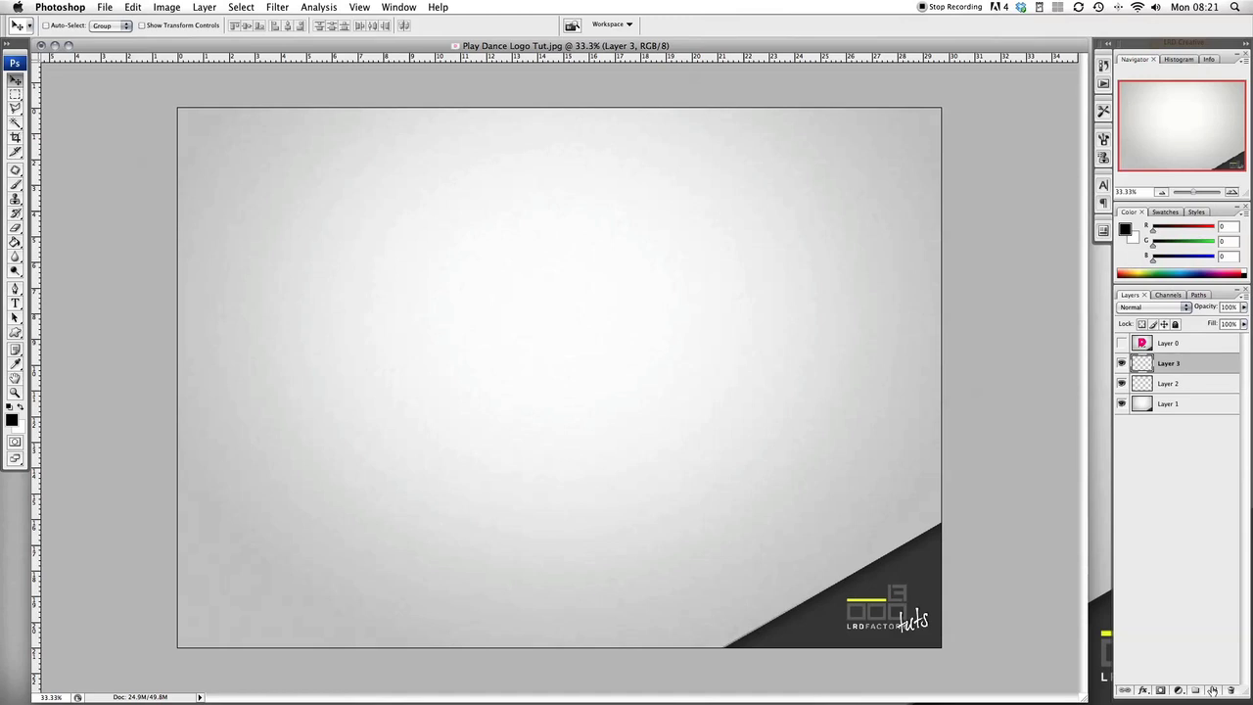
key(super+z)
key(super+z)
key(super+alt+z)
key(super+alt+z)
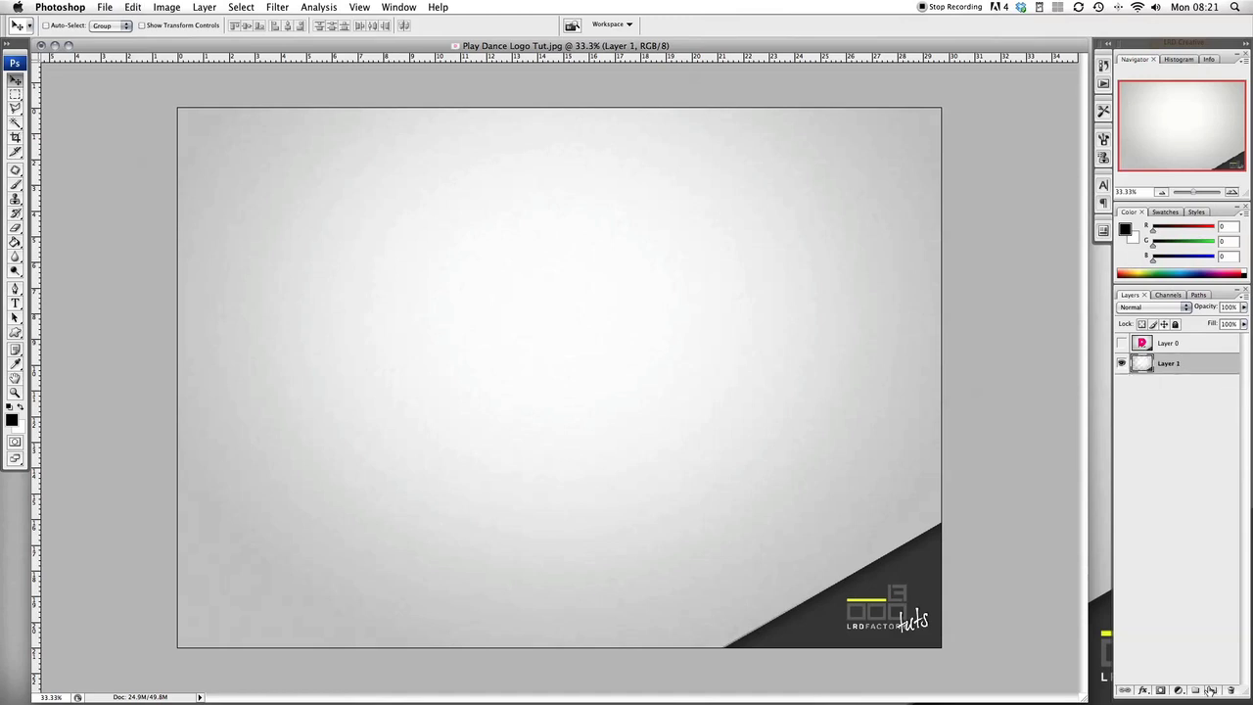
click(1190, 691)
click(1191, 691)
click(1191, 691)
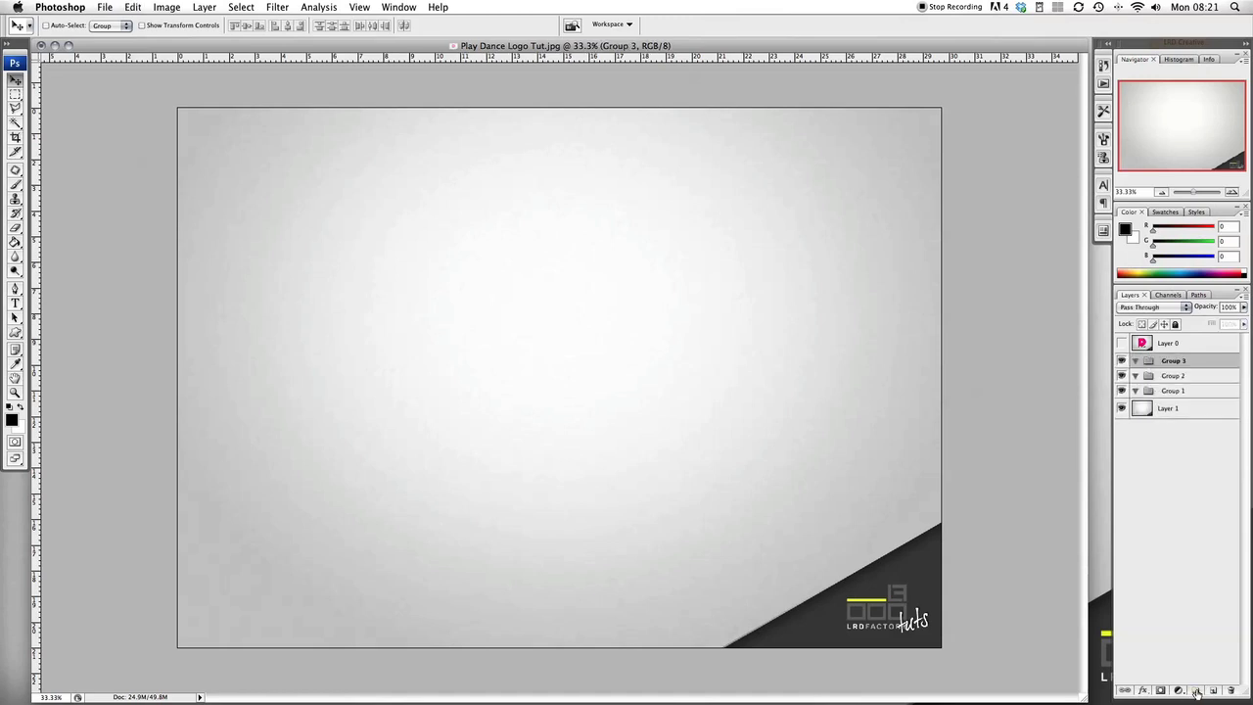
- Rename Group 1 to TEXT and label it red
double_click(1189, 389)
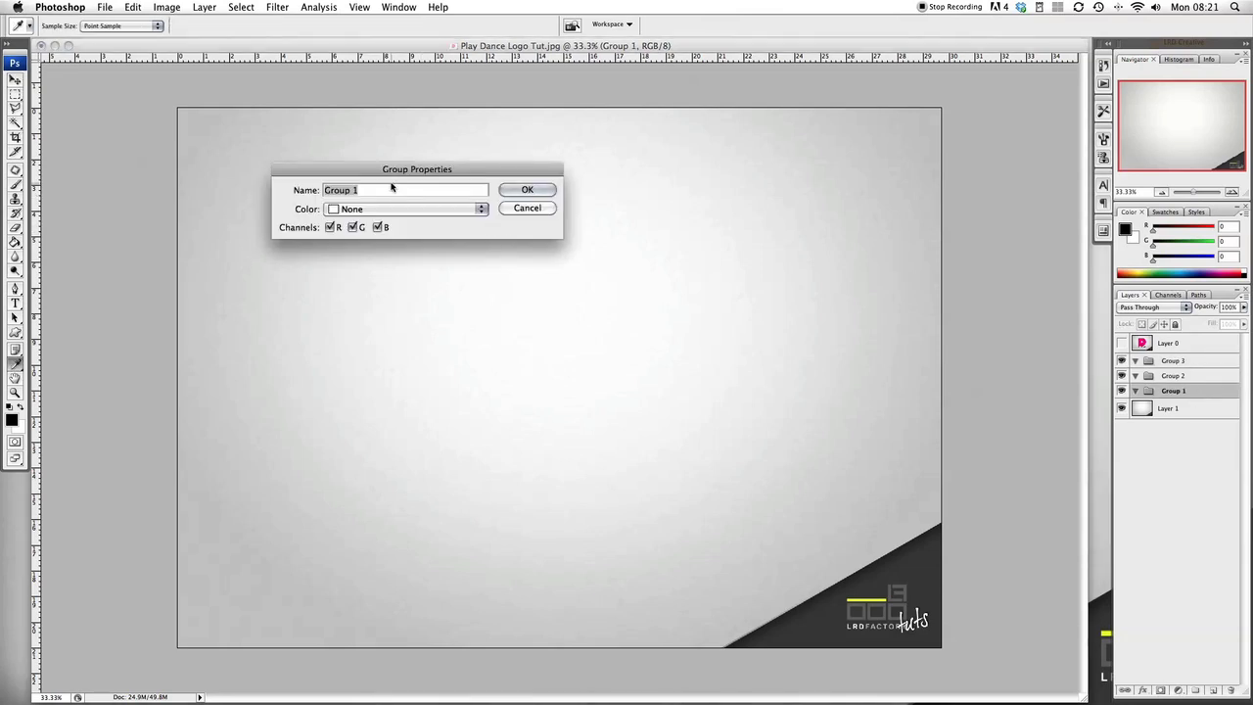
text(tex)
key(BackSpace)
key(BackSpace)
key(BackSpace)
text(TEXT)
click(460, 208)
click(431, 224)
key(Return)
key(v)
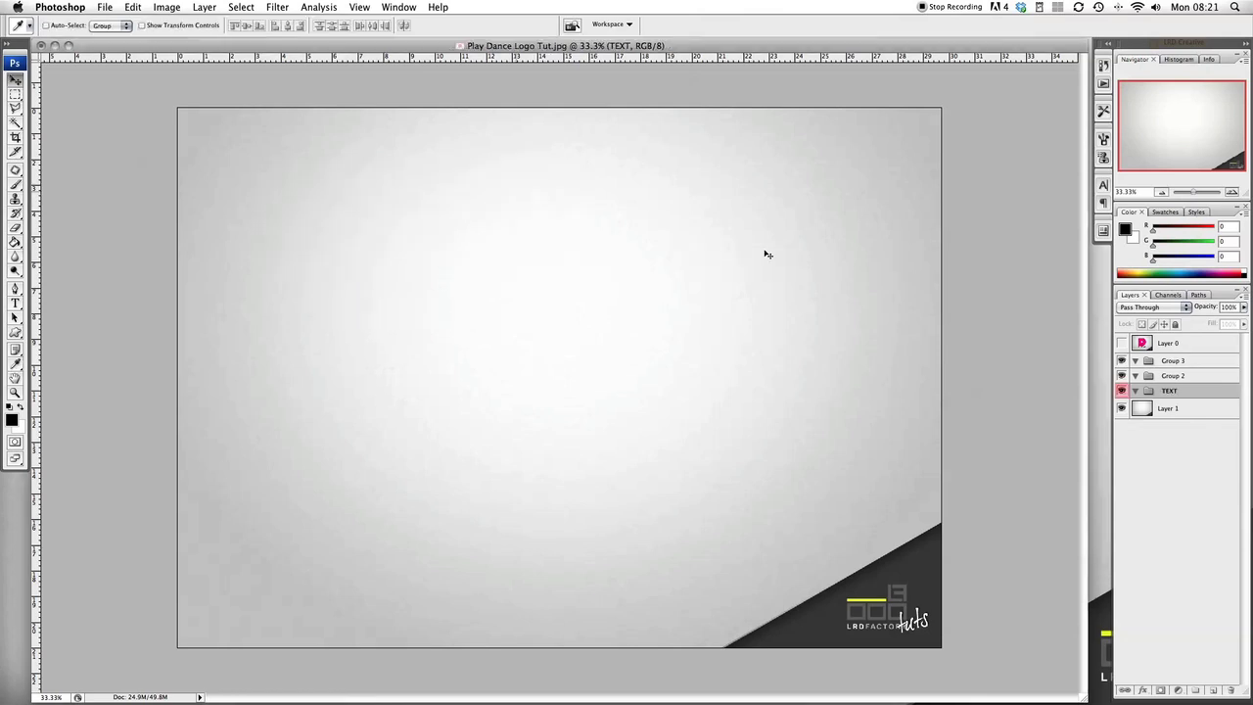
- Rename Group 2 to THE D and label it yellow
double_click(1188, 374)
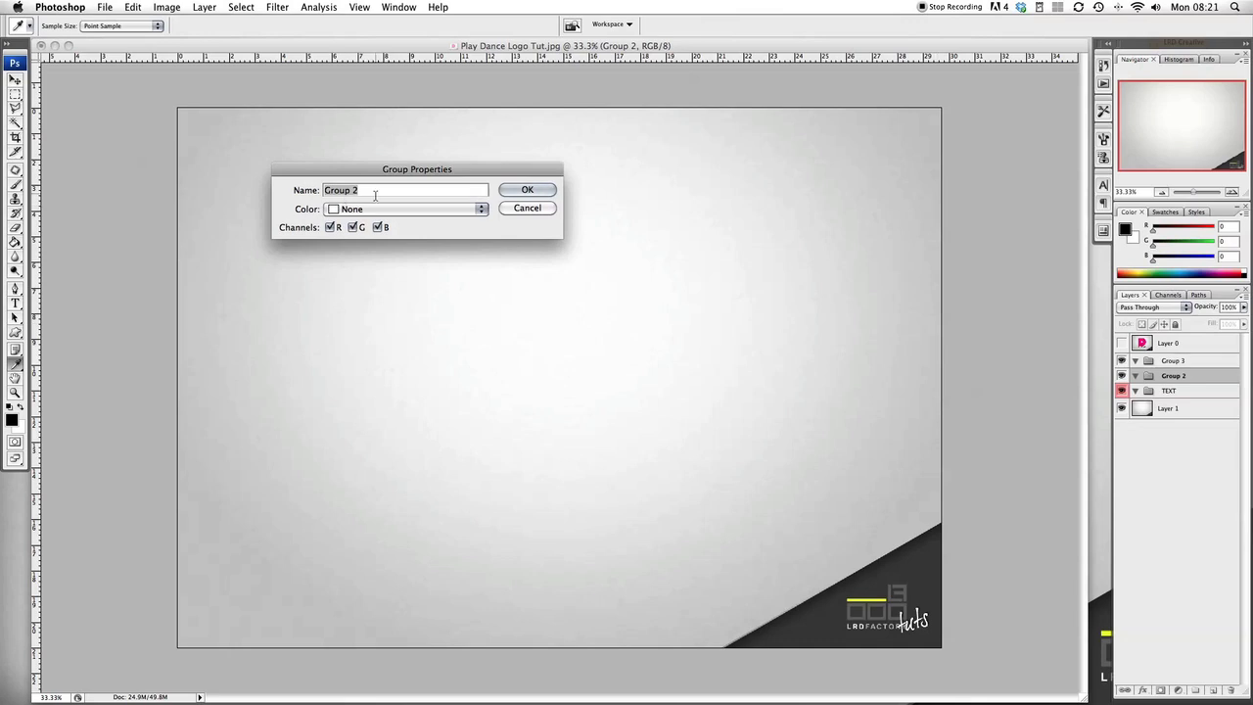
text(THE D)
click(447, 210)
click(447, 250)
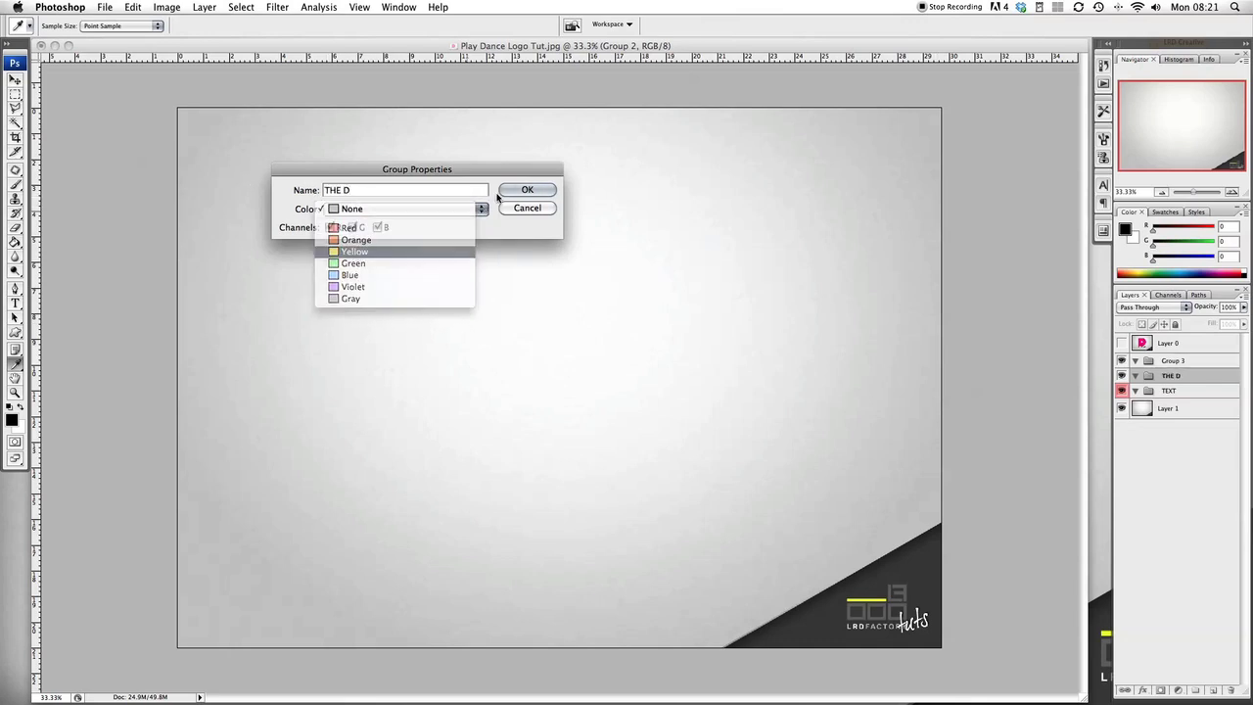
click(505, 192)
key(v)
- Rename Group 3 to PLAY SHAPE with a green label, then select THE D group
key(i)
double_click(1202, 360)
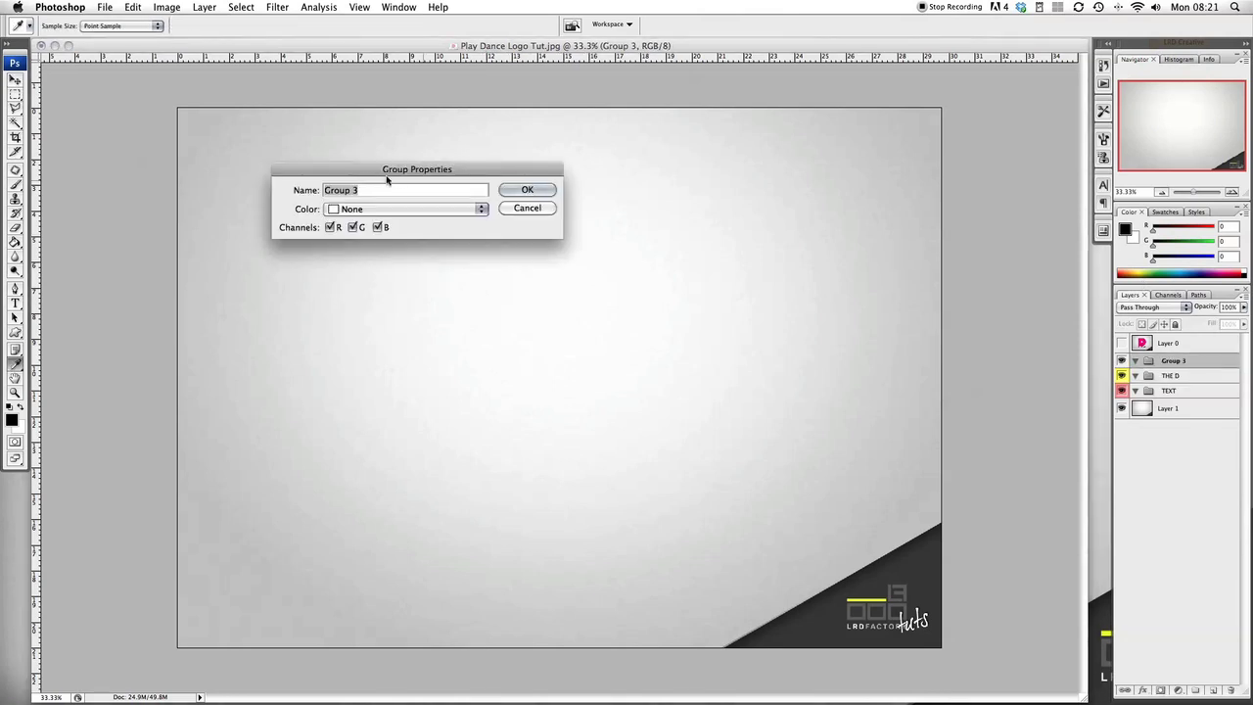
text(PLAY SHAPE)
click(428, 209)
click(436, 265)
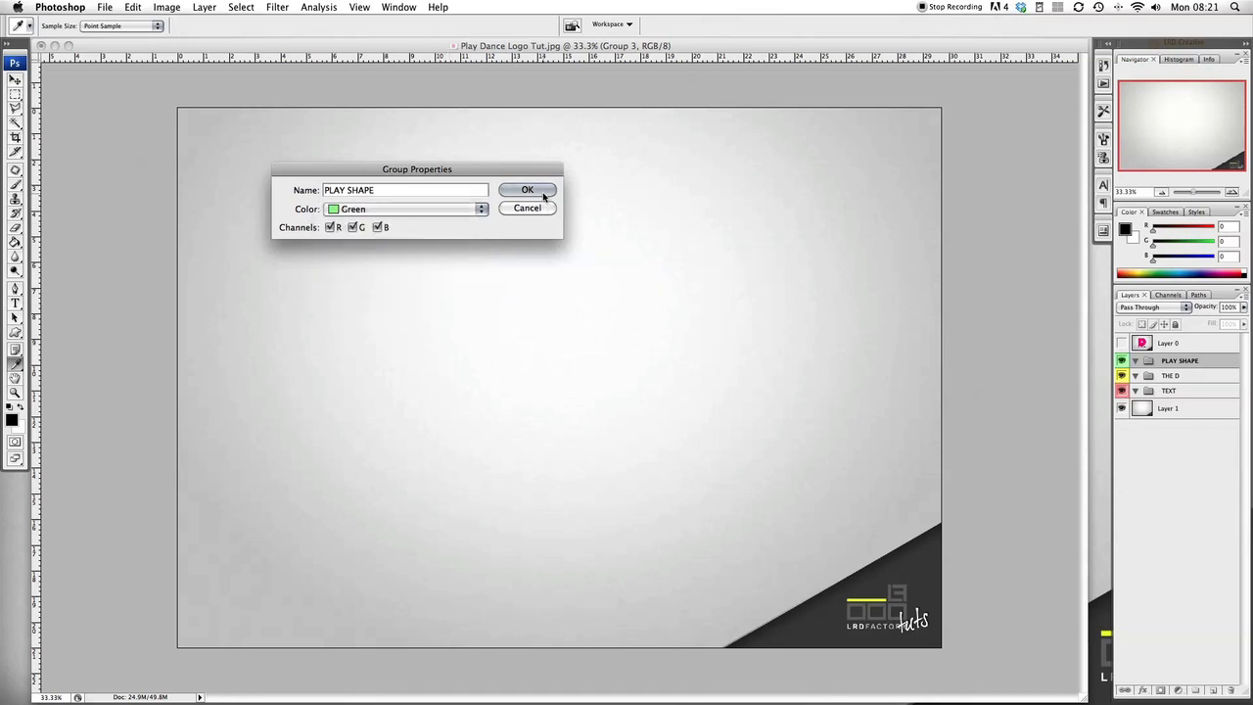
click(527, 190)
click(1216, 380)
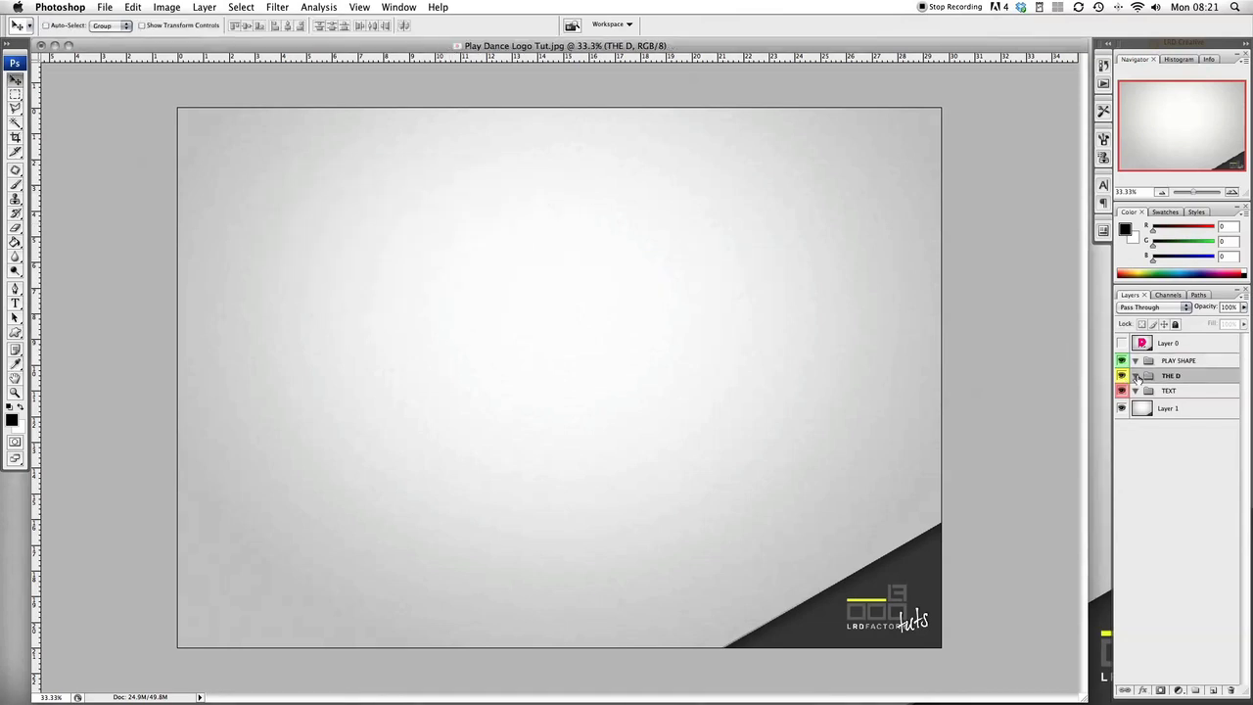
- Type a large letter D on the canvas and move it toward the page centre
drag(14, 304, 47, 304)
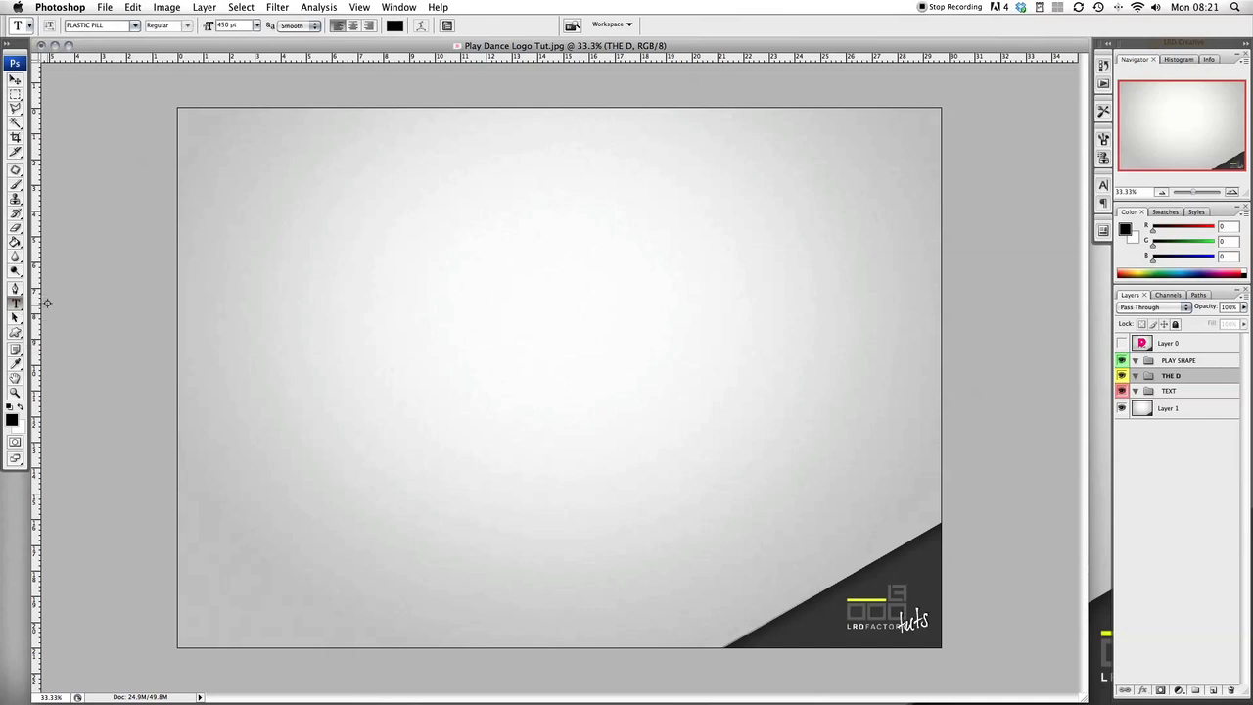
click(367, 443)
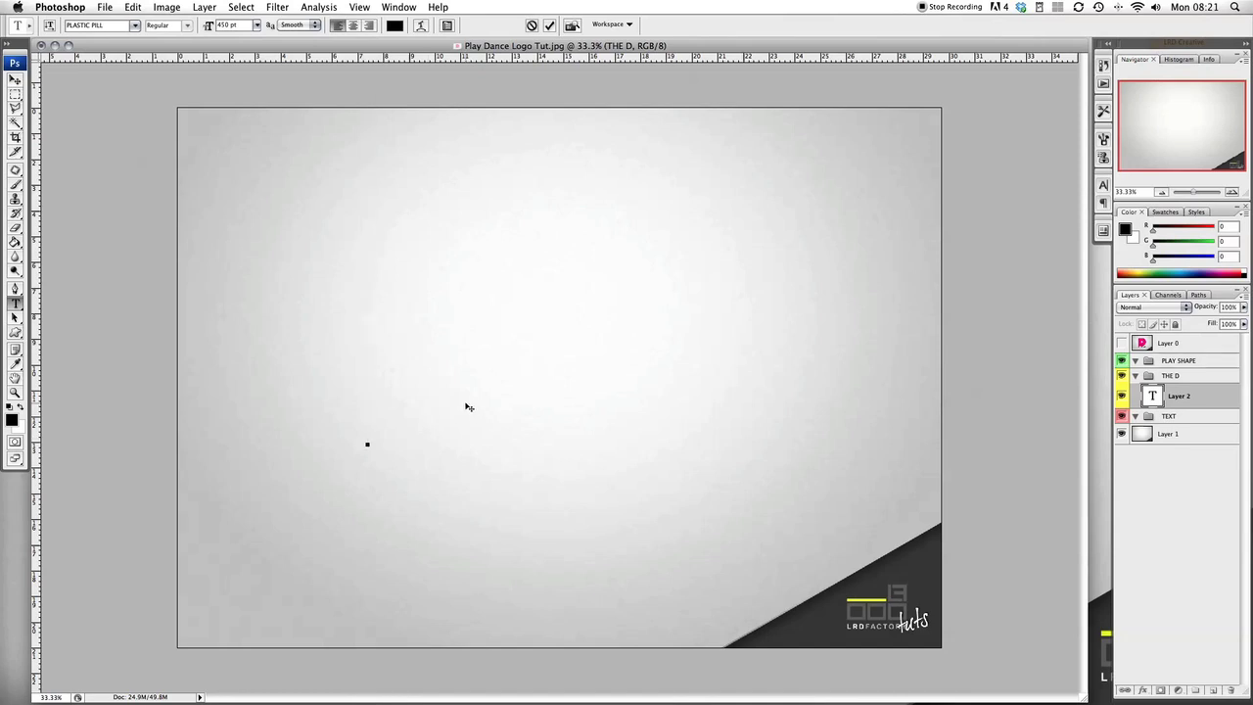
text(D)
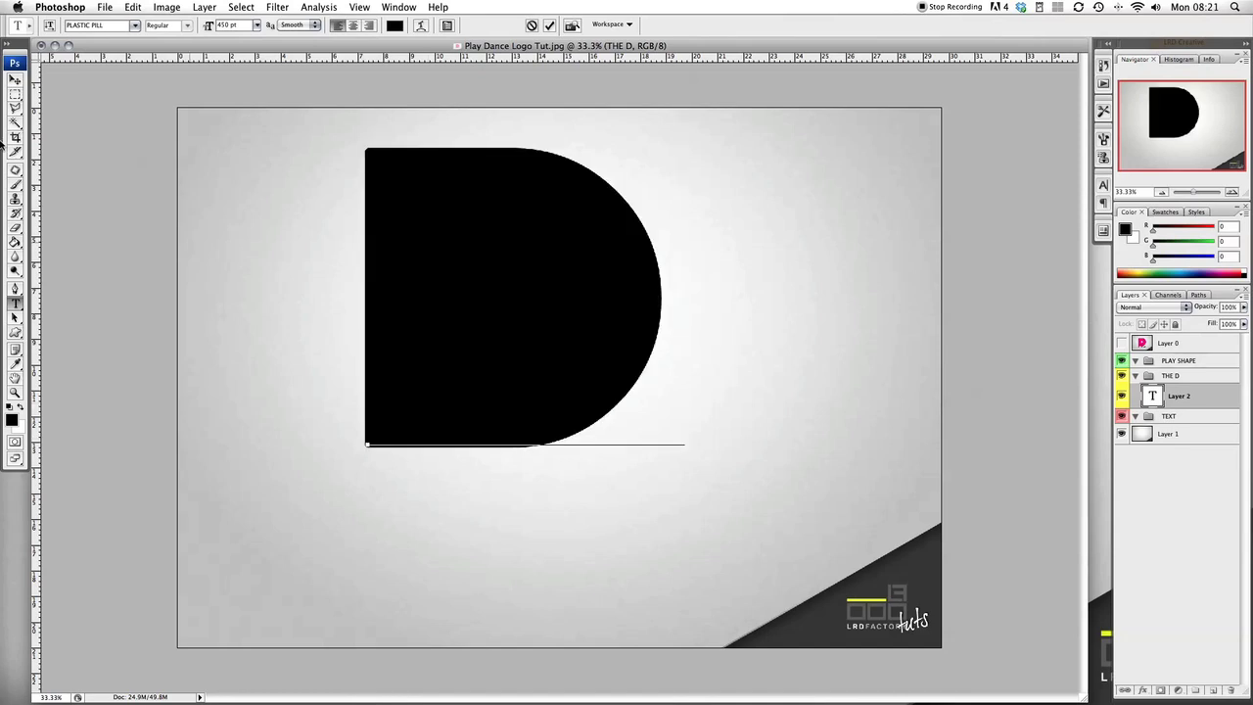
click(15, 80)
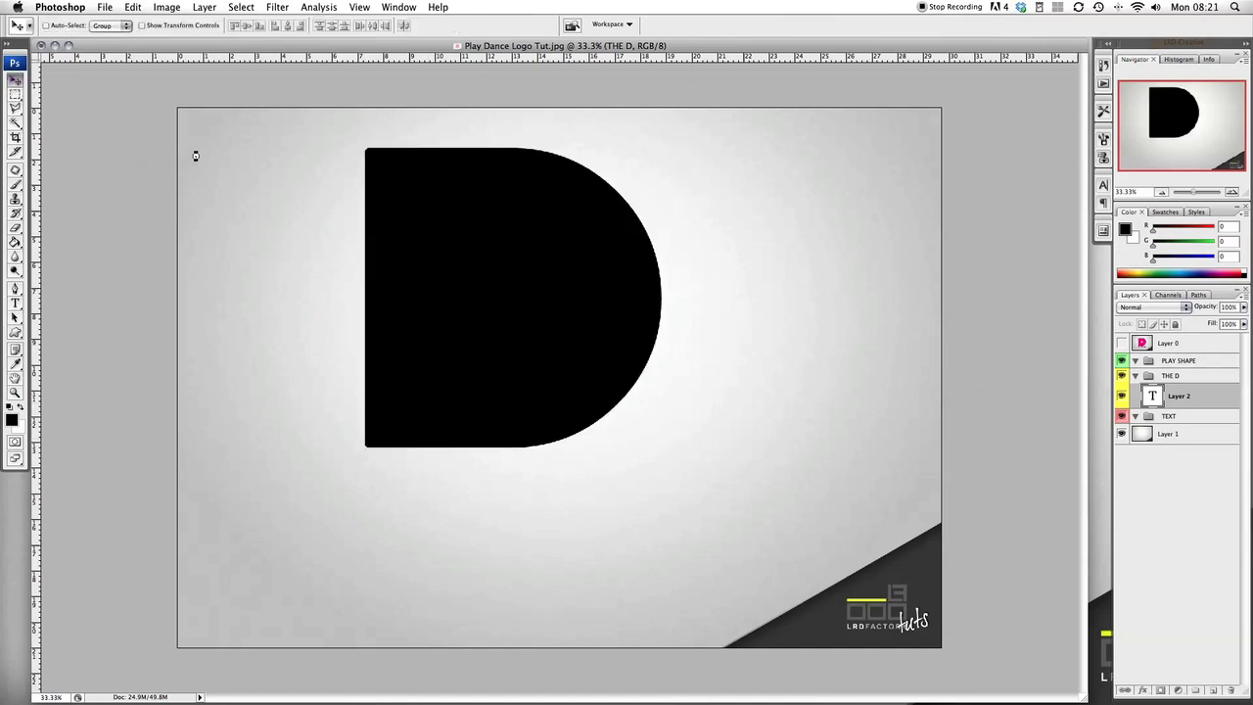
drag(546, 274, 611, 337)
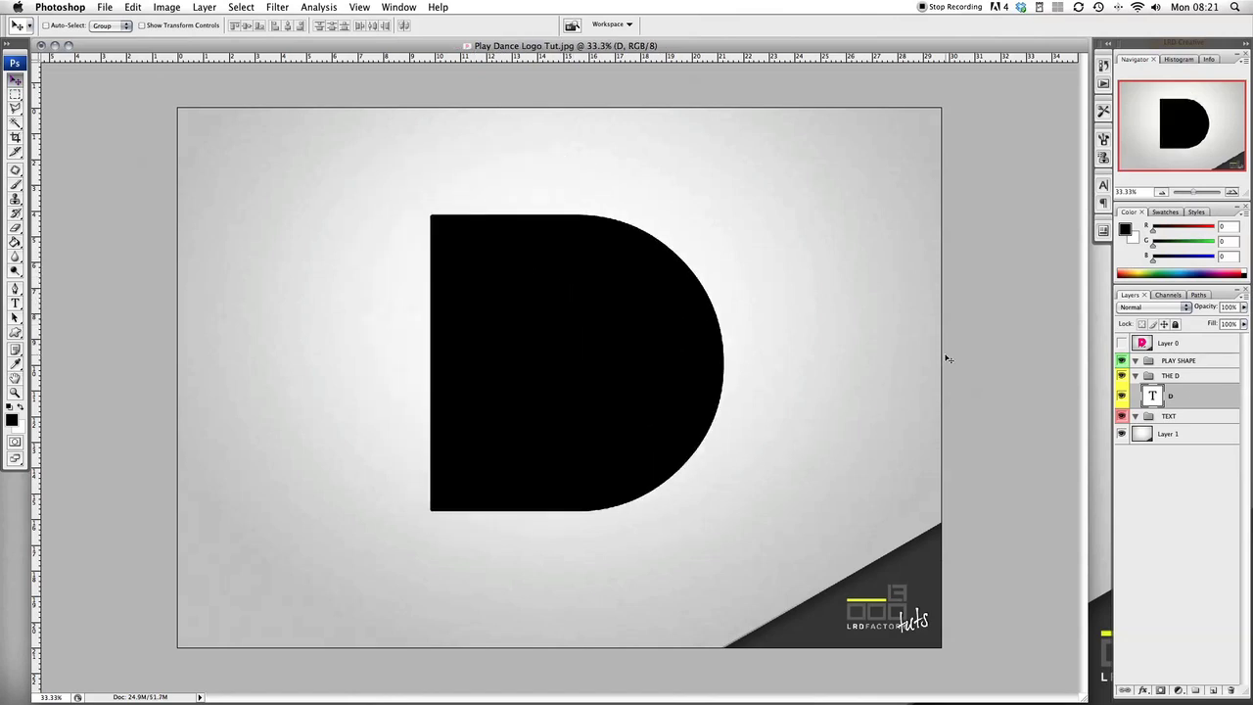
- Colour the D text pink, hex ED0B75
double_click(1153, 396)
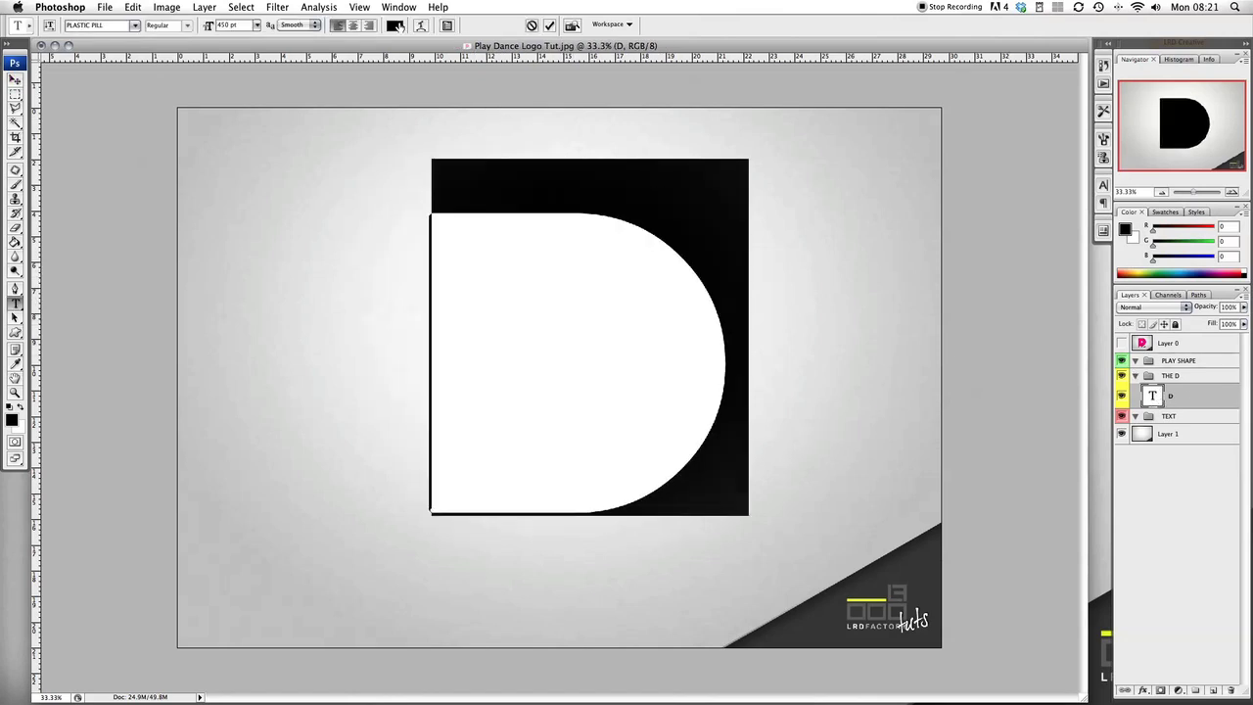
click(397, 25)
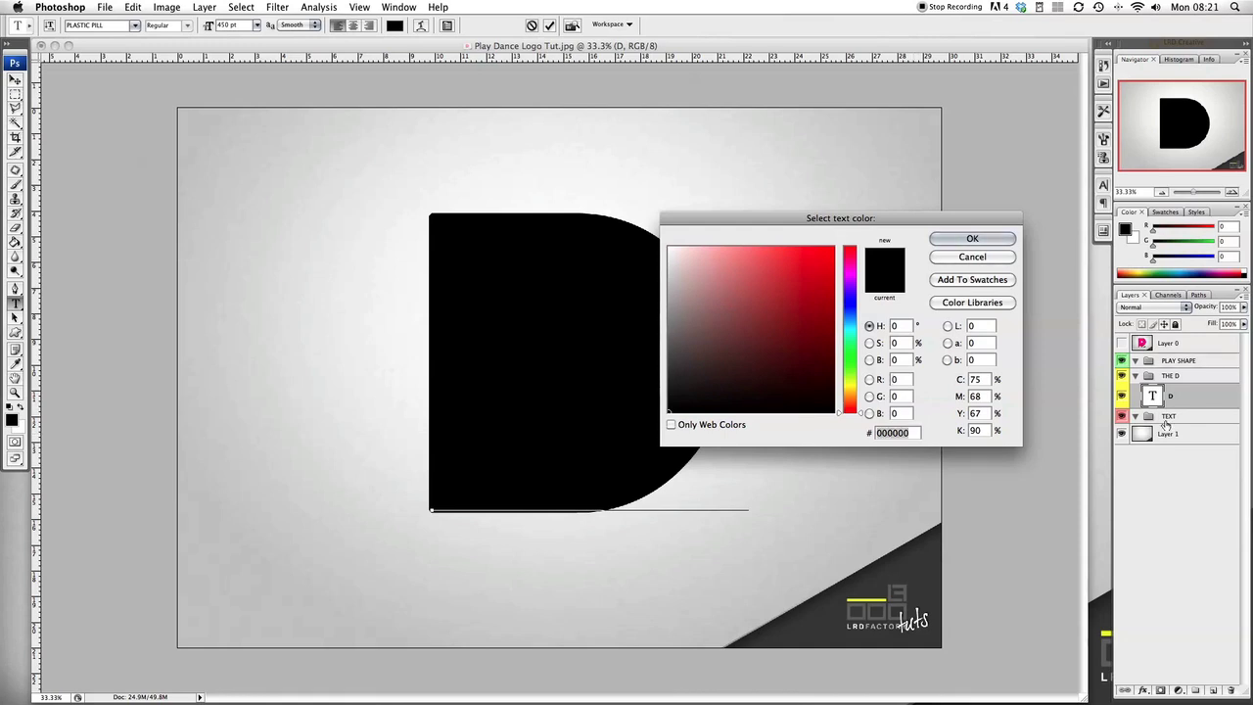
text(ED)
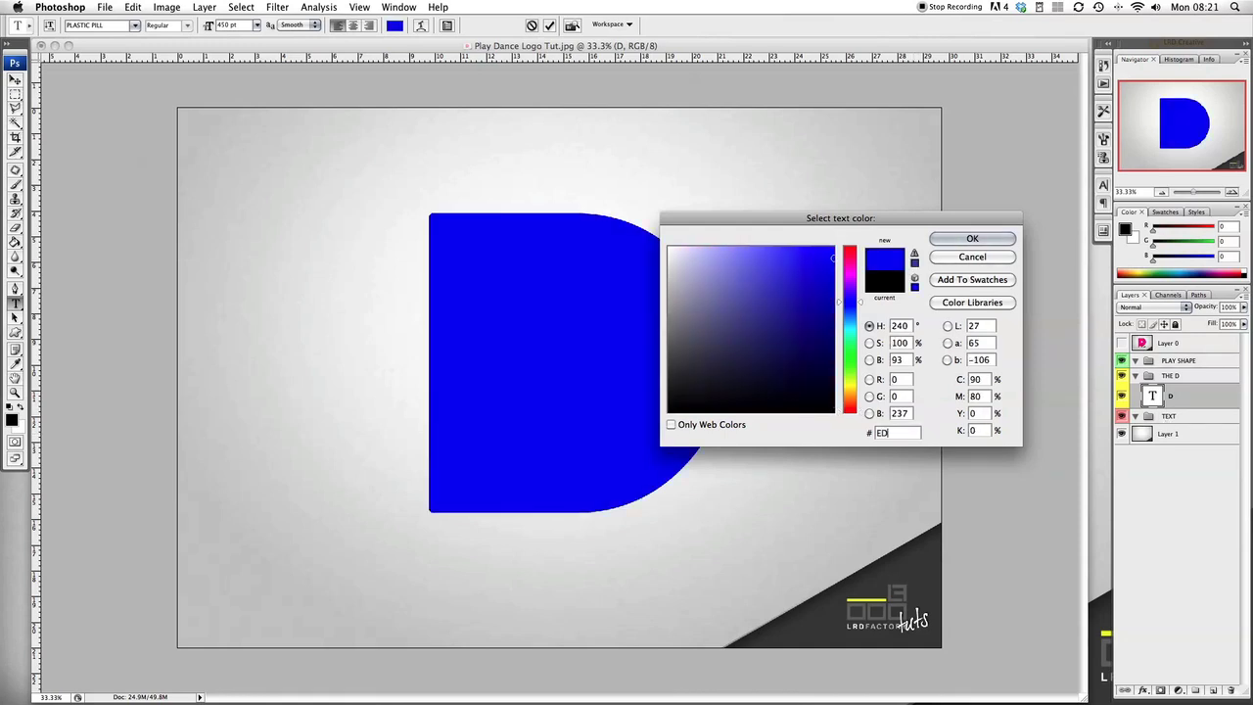
text(0B)
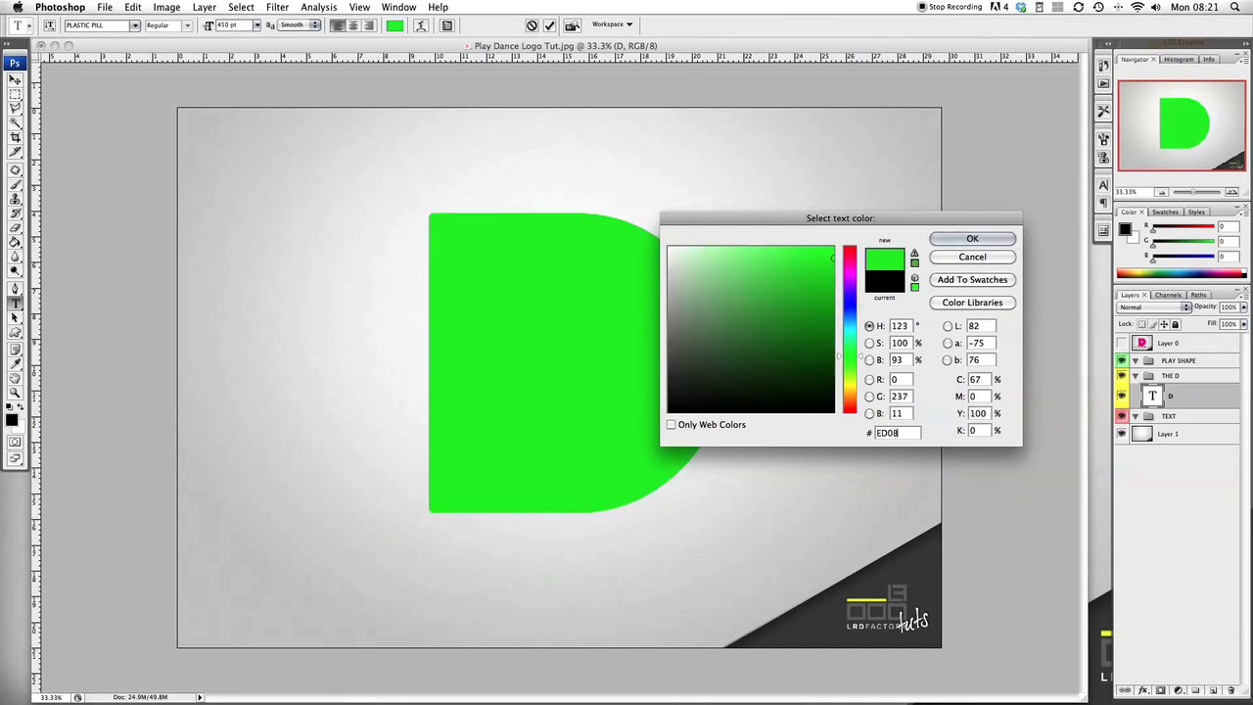
text(75)
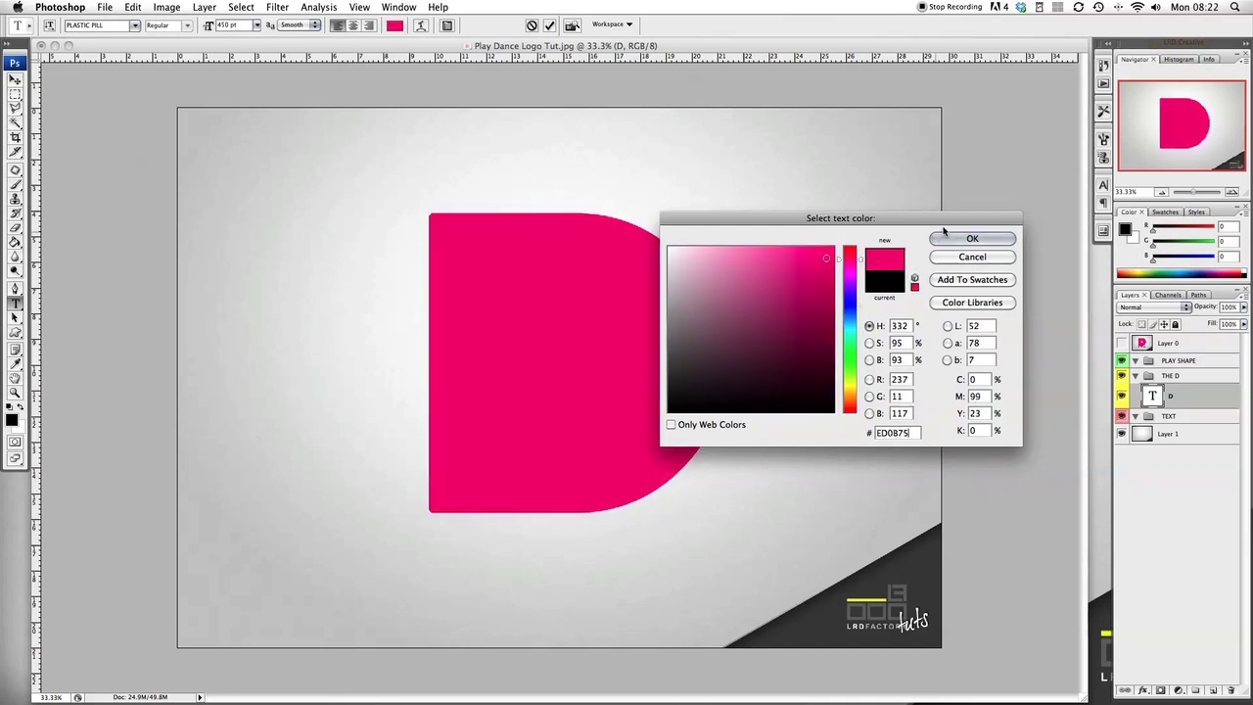
click(968, 239)
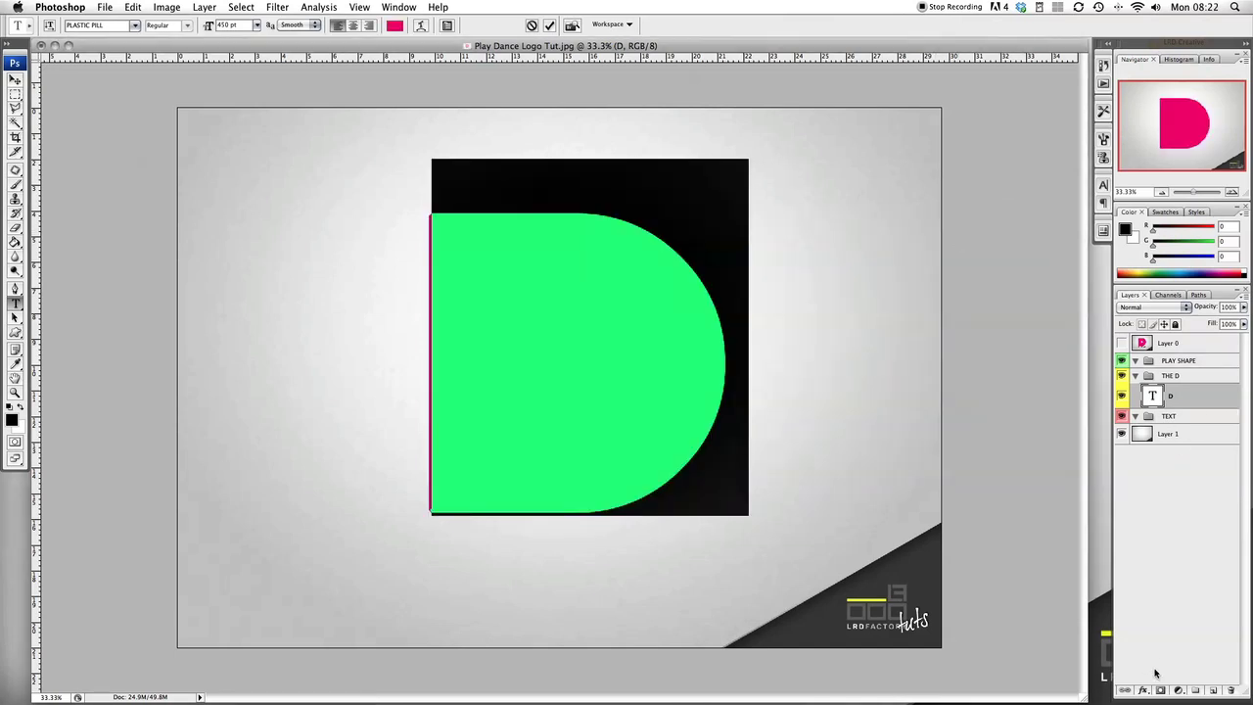
- Add a Gradient Overlay to the D: Soft Light, 50% opacity, reversed, Reflected style, 150% scale
key(ctrl+Return)
key(v)
click(1145, 691)
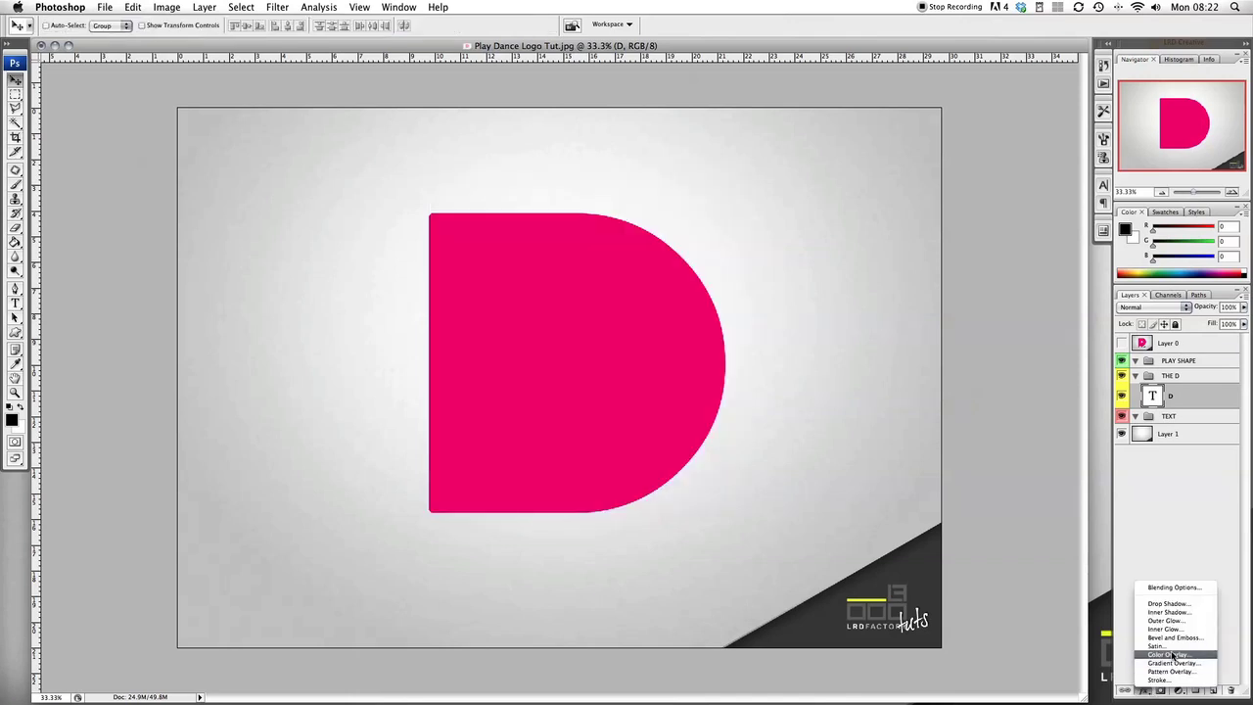
click(1174, 663)
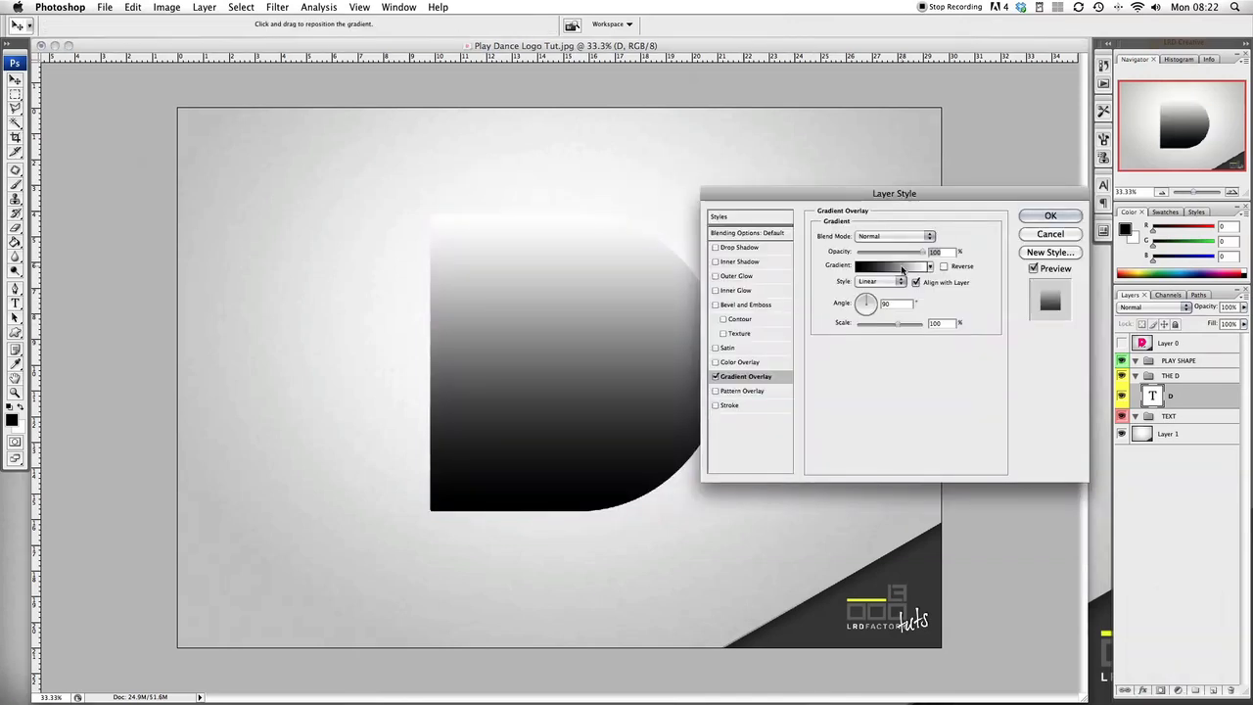
click(905, 238)
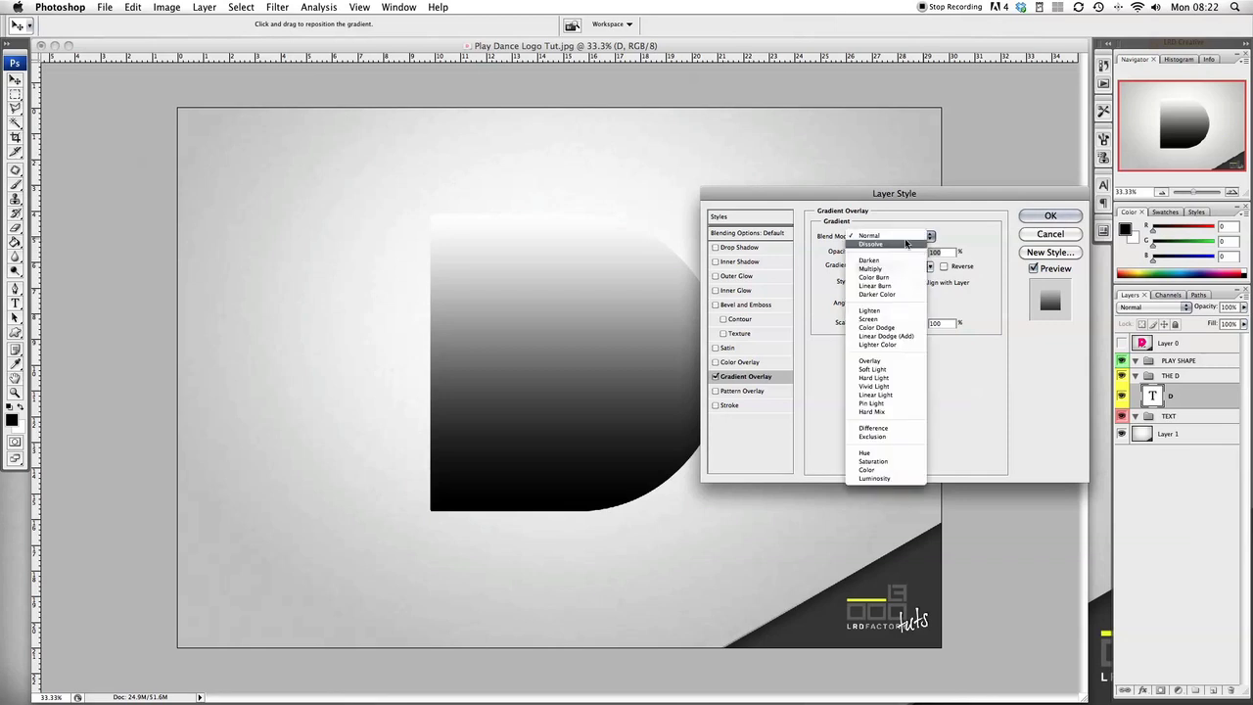
click(881, 370)
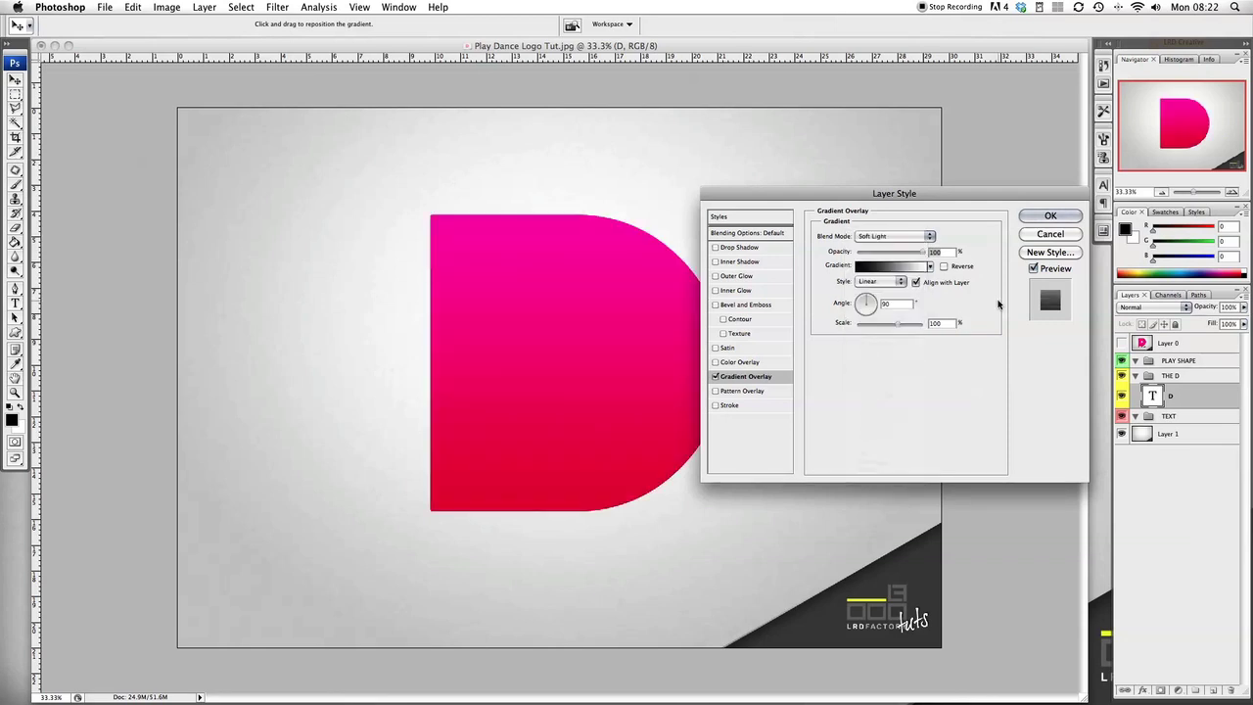
text(50)
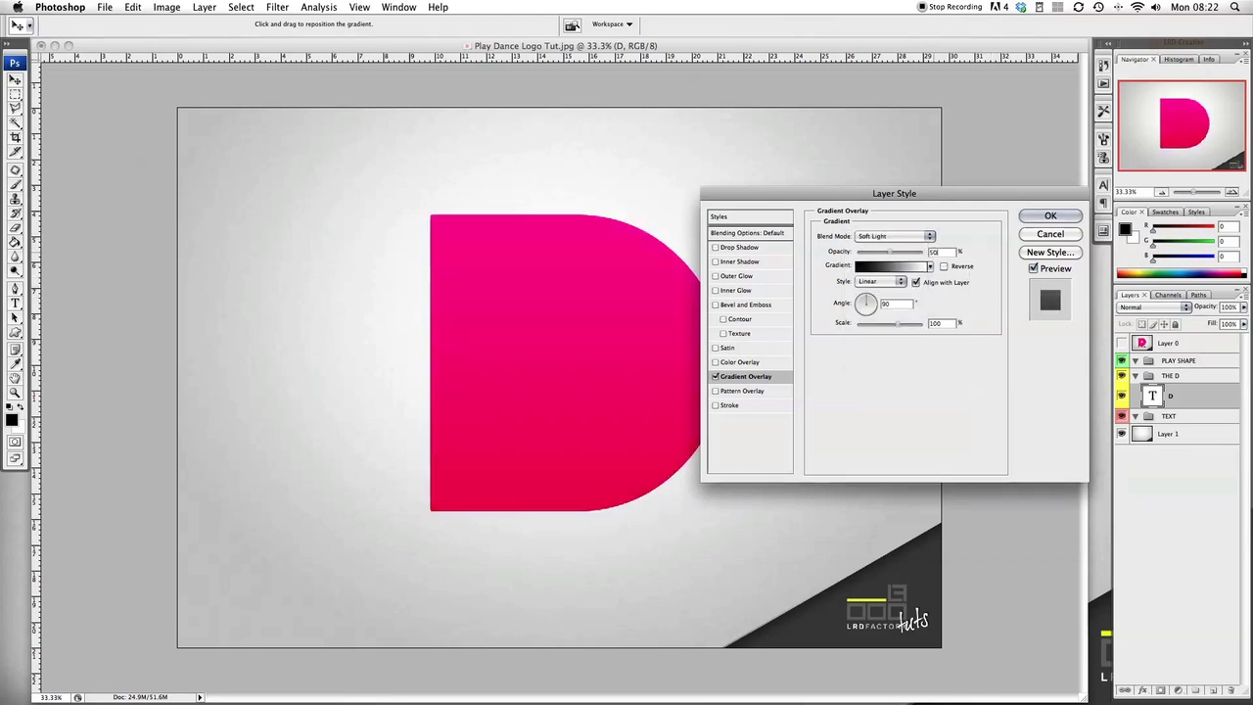
click(944, 267)
click(900, 281)
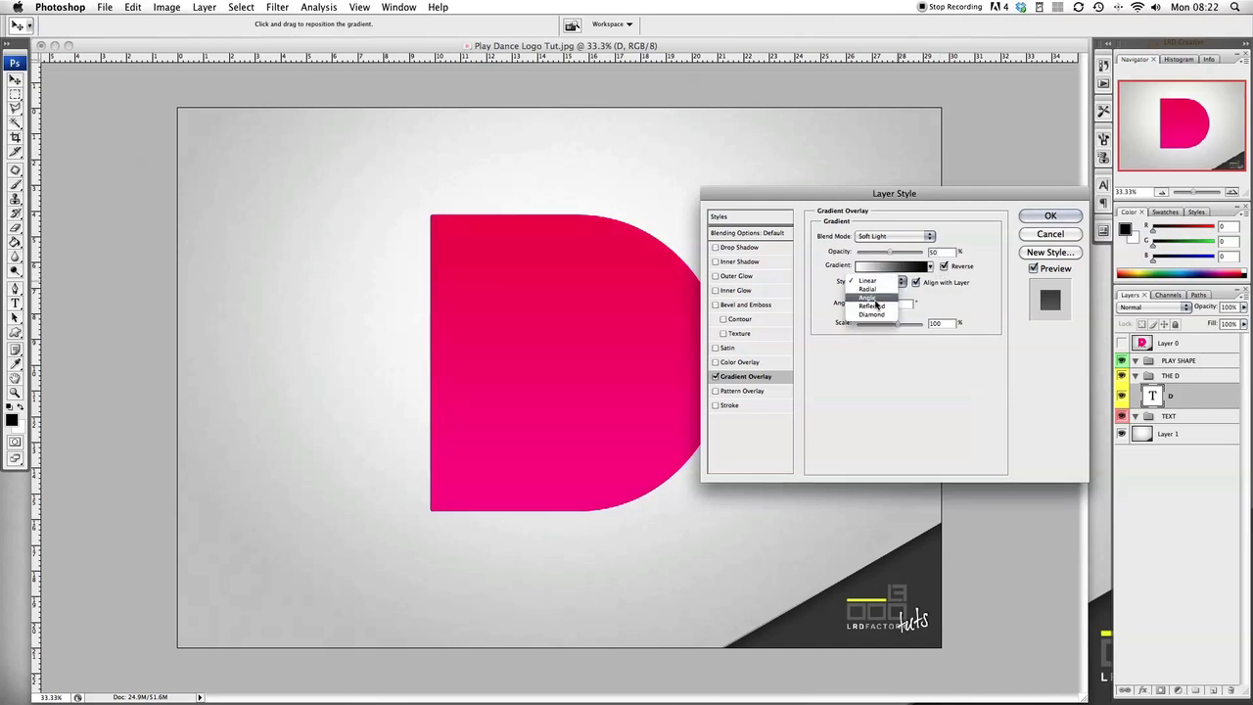
click(878, 309)
double_click(937, 323)
text(150)
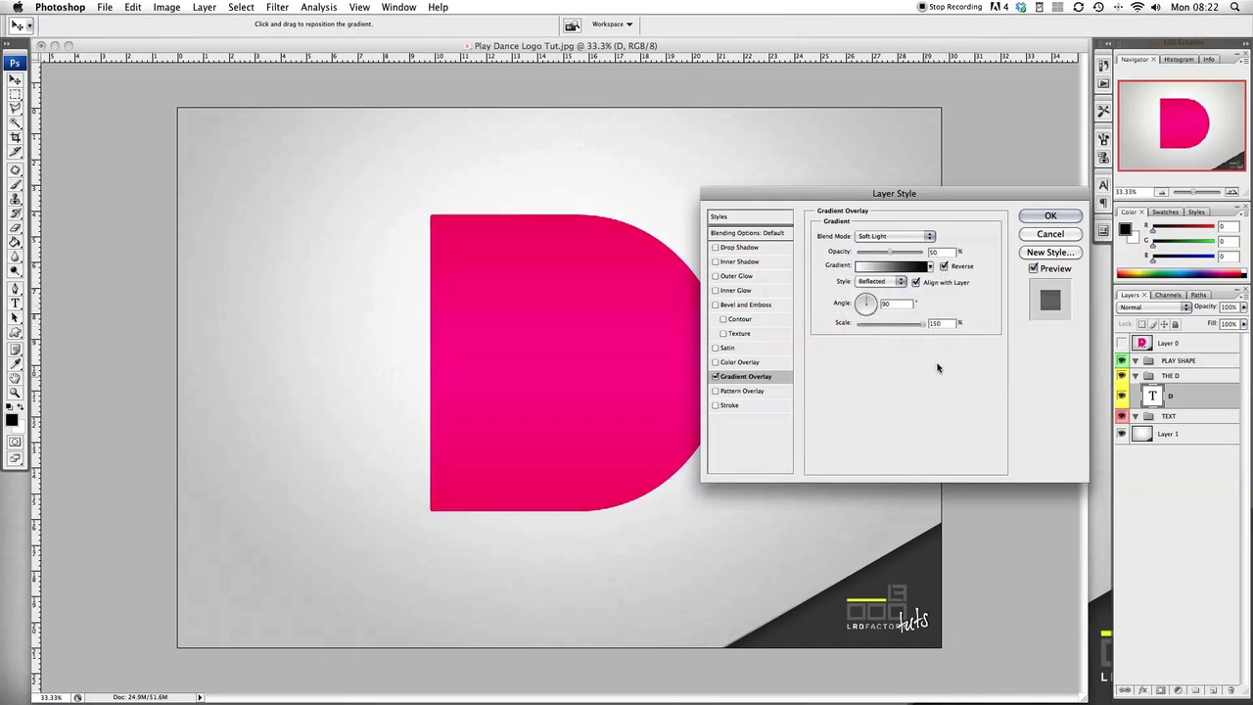
- Enable Inner Shadow on the D with Multiply blending and dark pink colour #520026
click(740, 261)
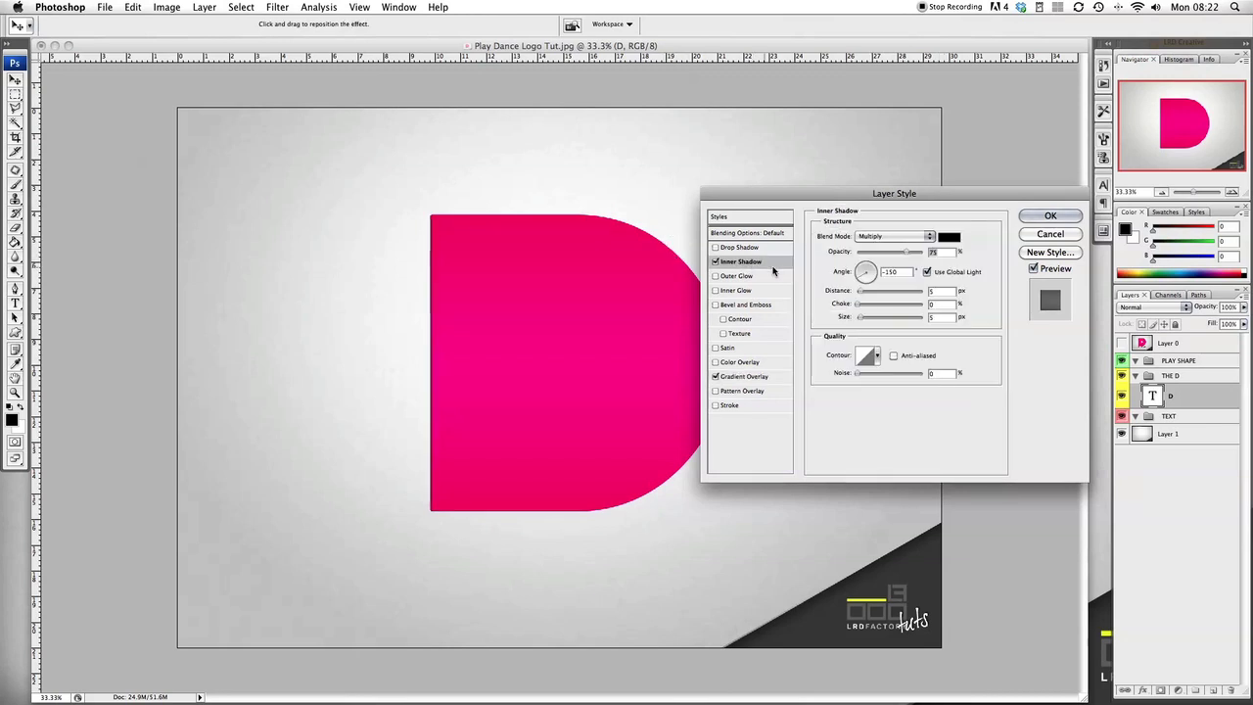
click(930, 236)
click(930, 236)
click(948, 237)
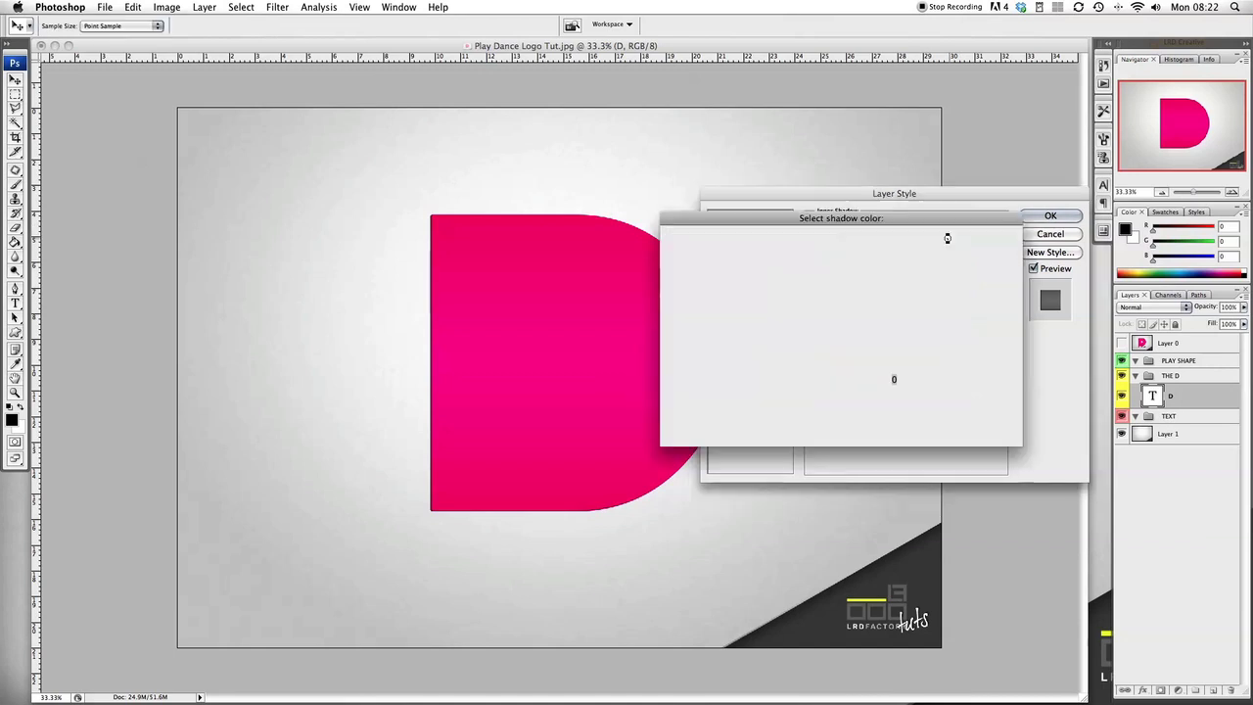
click(906, 431)
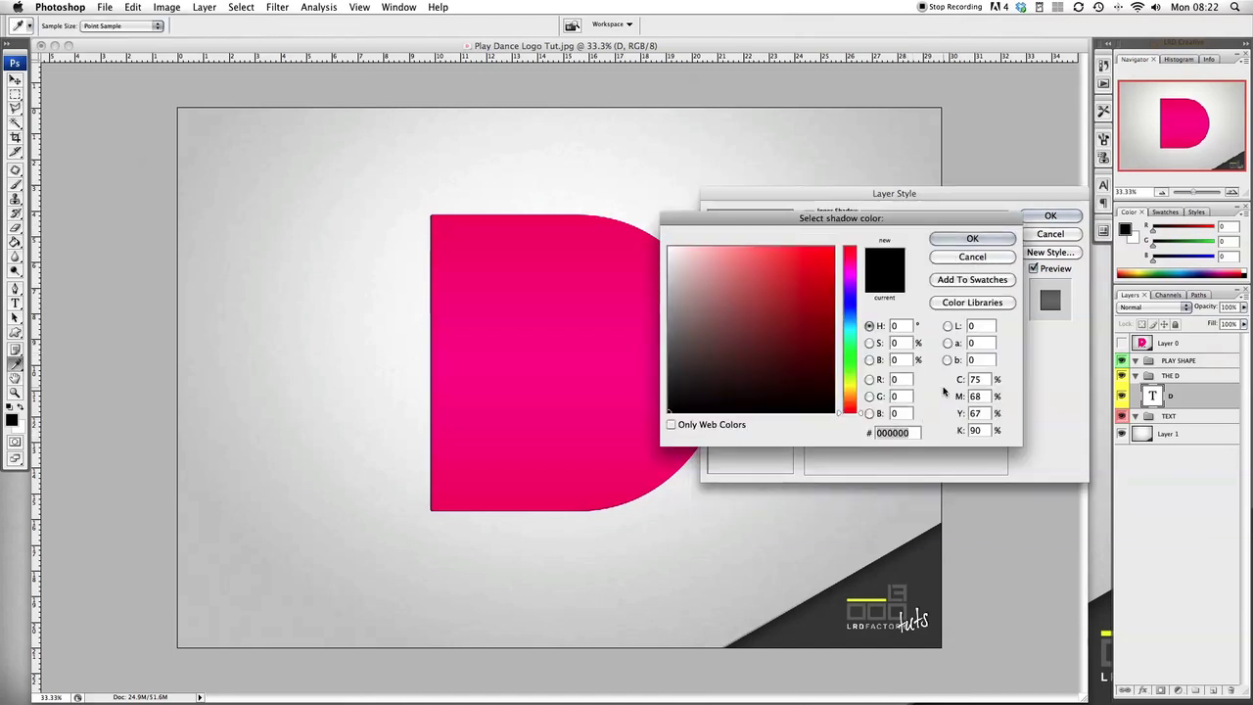
text(052002)
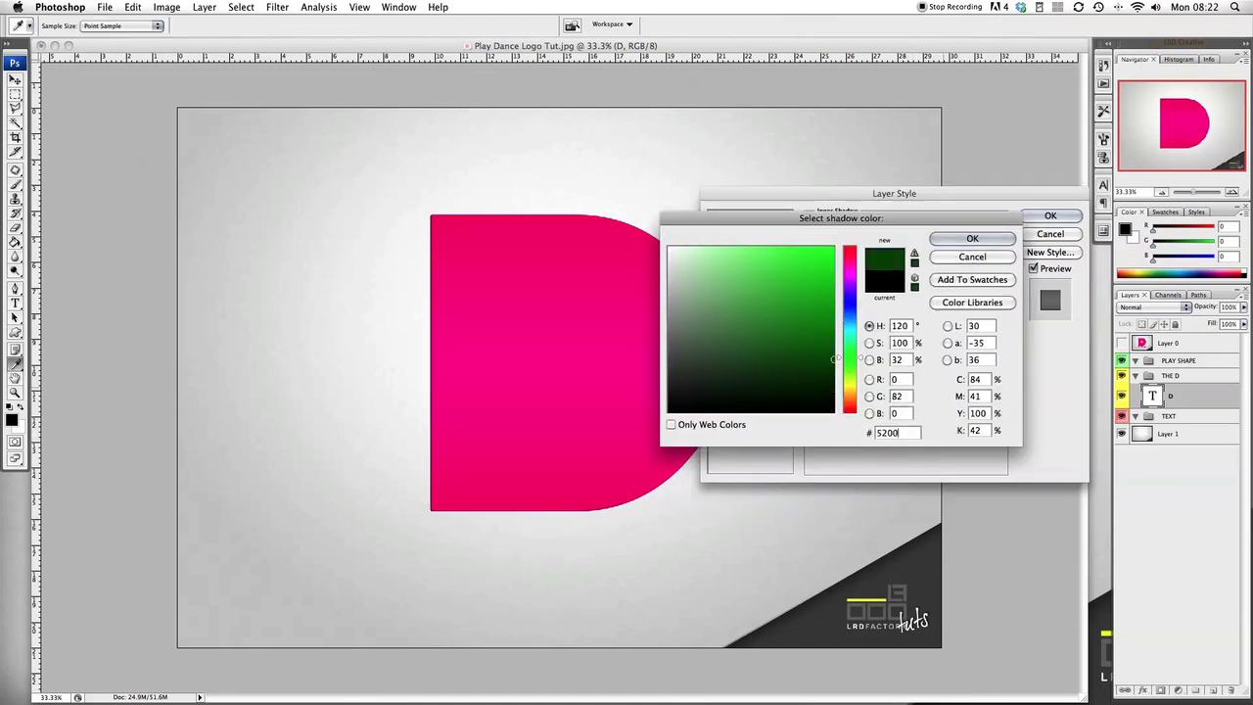
text(6)
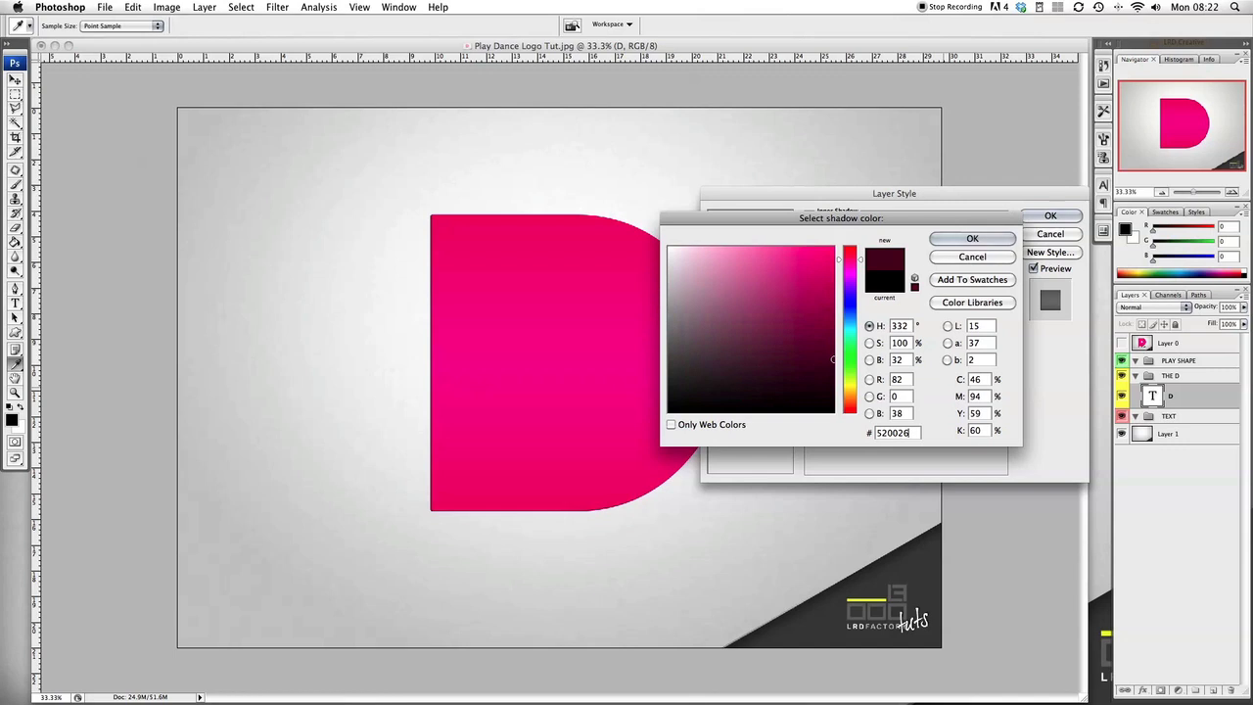
click(948, 240)
- Set the inner shadow to 30% opacity, 25° local angle, 12 px distance, 6% choke, 35 px size, new contour
text(30)
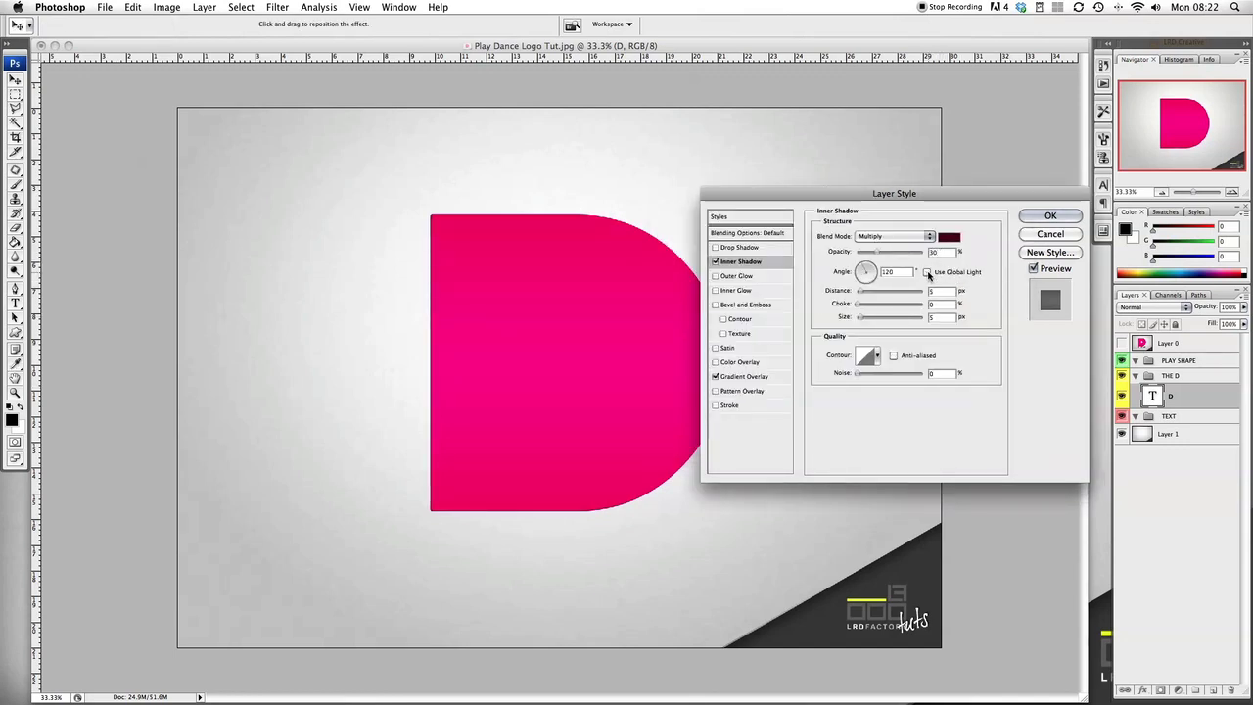
click(927, 273)
key(Delete)
key(Delete)
key(Delete)
double_click(933, 291)
text(12)
key(Tab)
text(6)
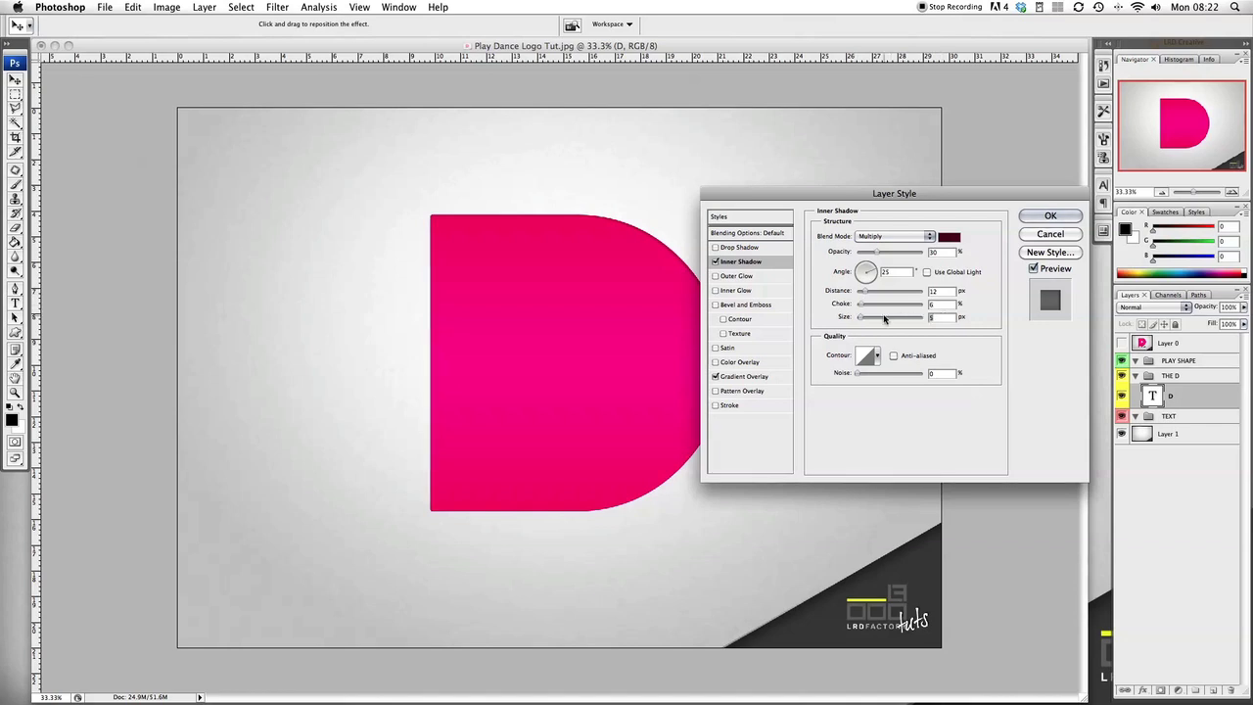
text(35)
click(878, 354)
double_click(804, 404)
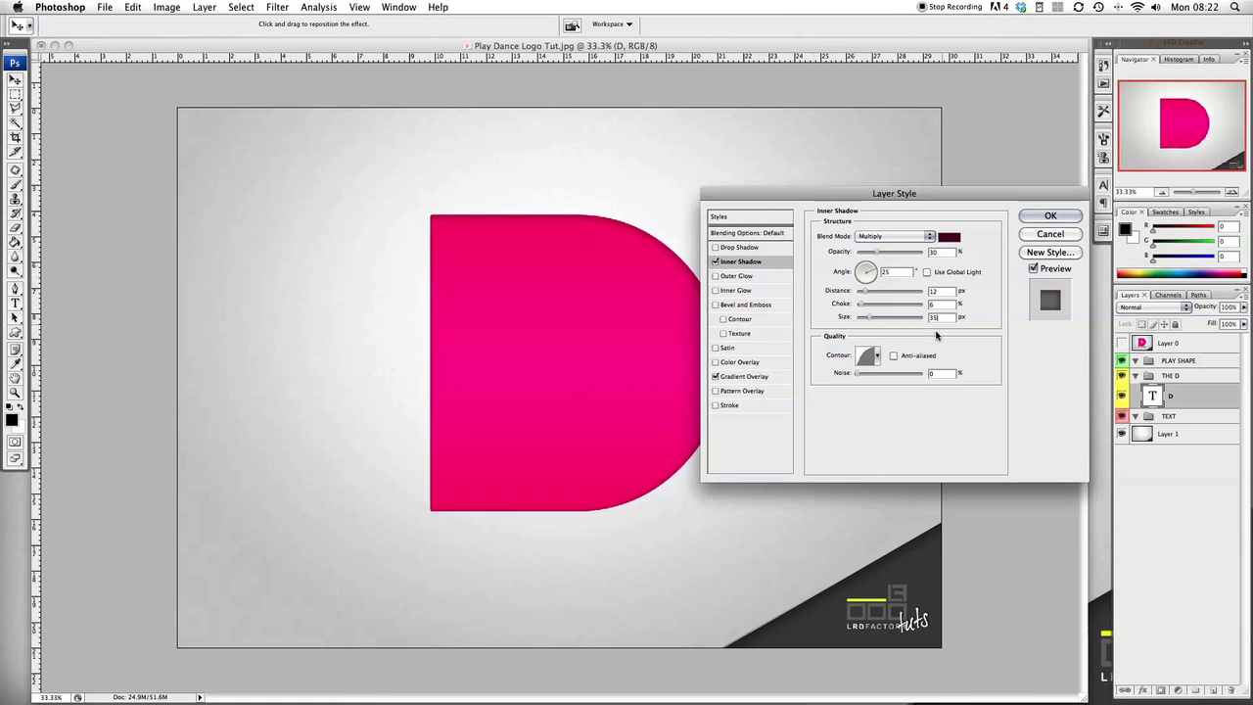
- Add a Drop Shadow at 23% opacity, no global light, 0 px distance, 8% spread, 146 px size
click(740, 247)
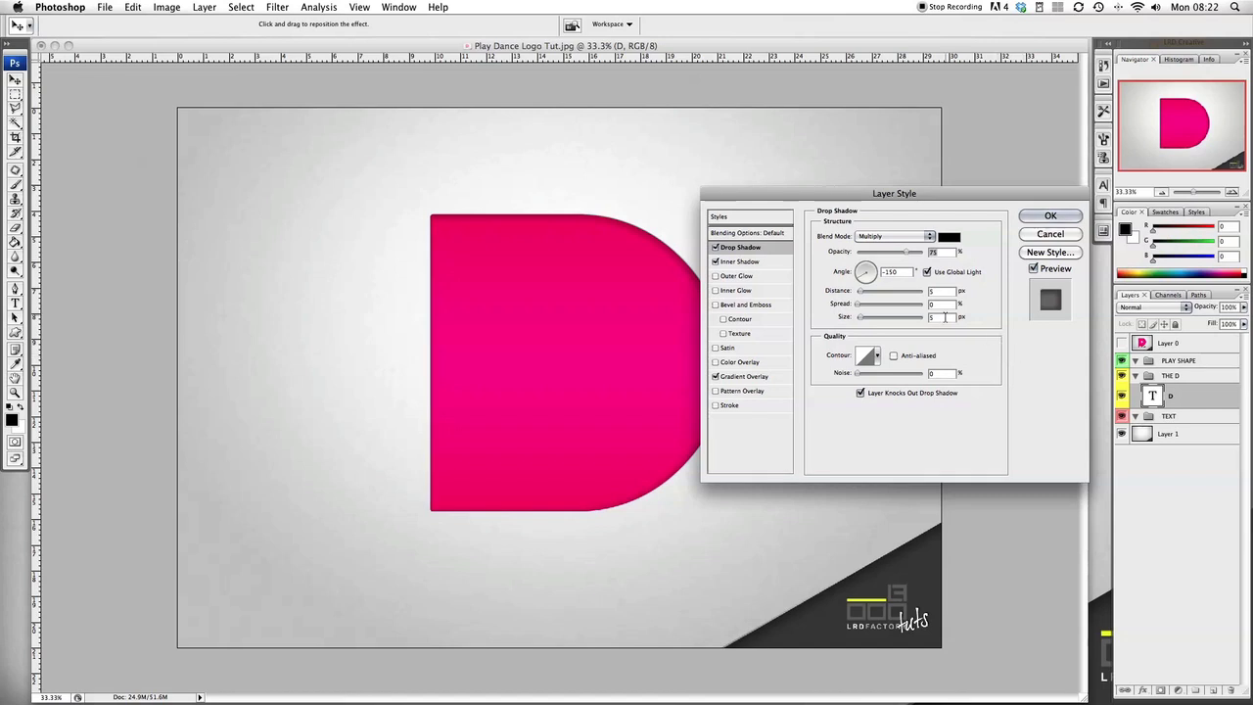
text(75)
key(BackSpace)
key(BackSpace)
text(23)
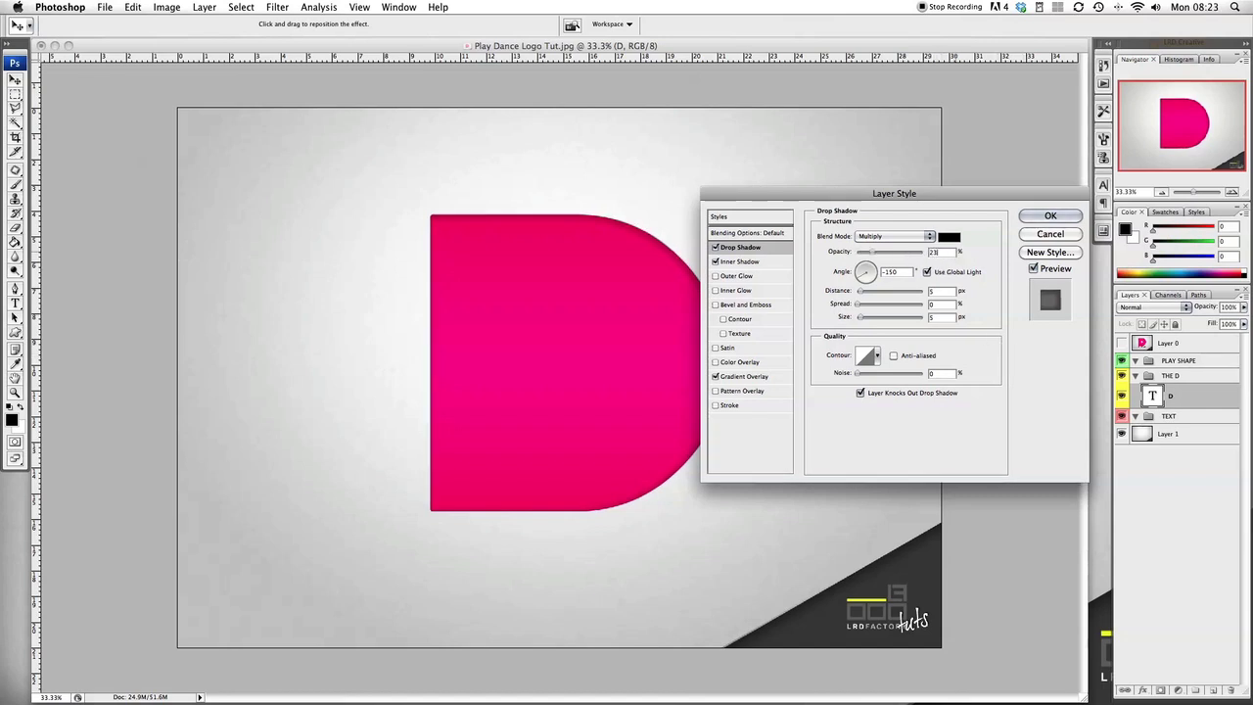
click(973, 272)
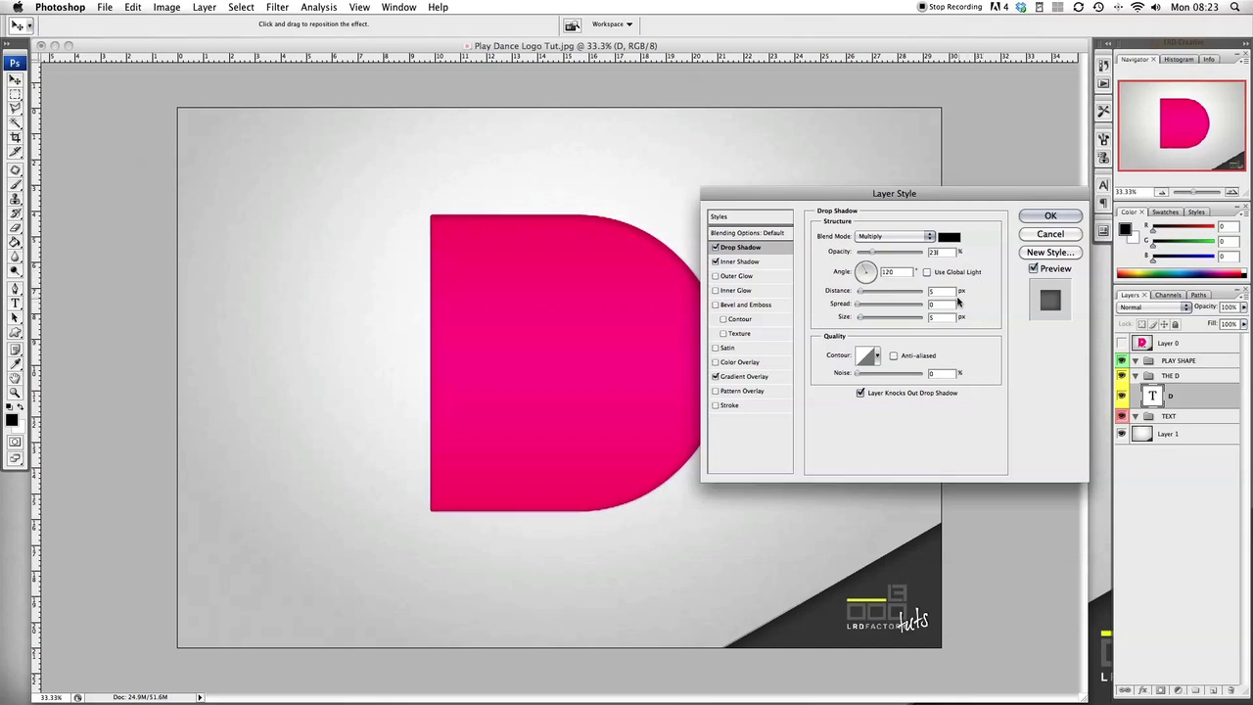
click(942, 291)
text(0)
key(Delete)
key(Tab)
text(80)
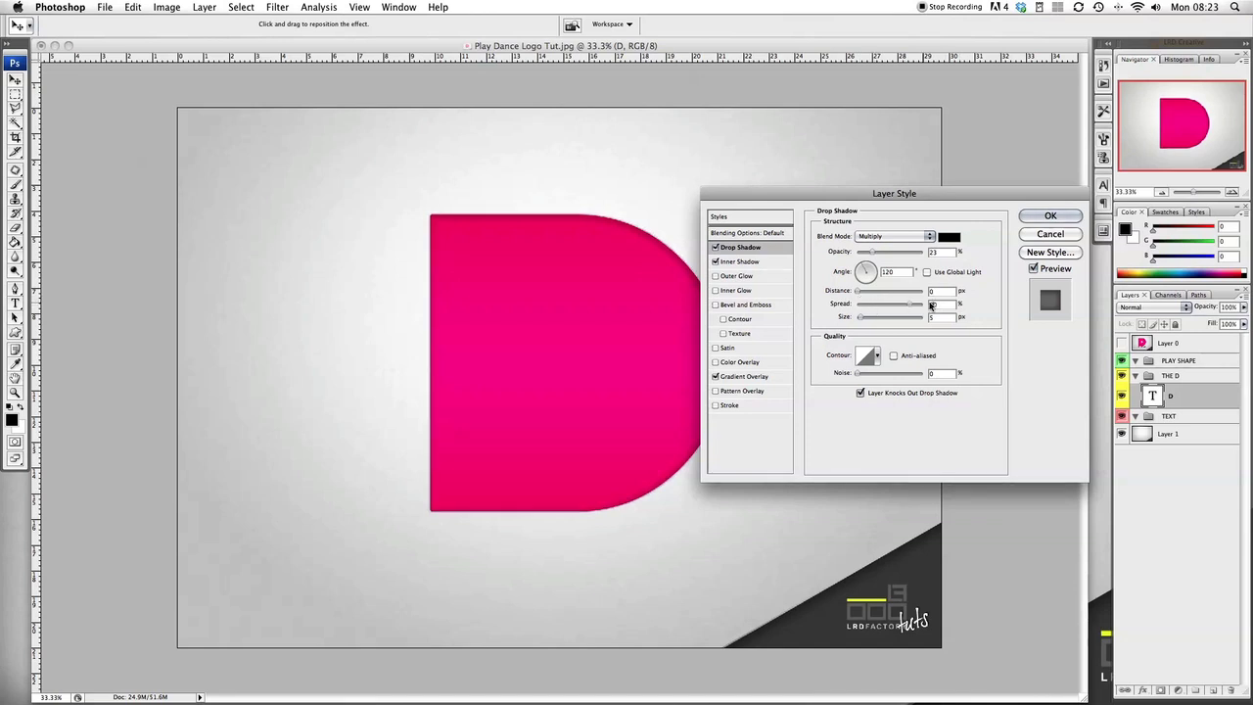
key(BackSpace)
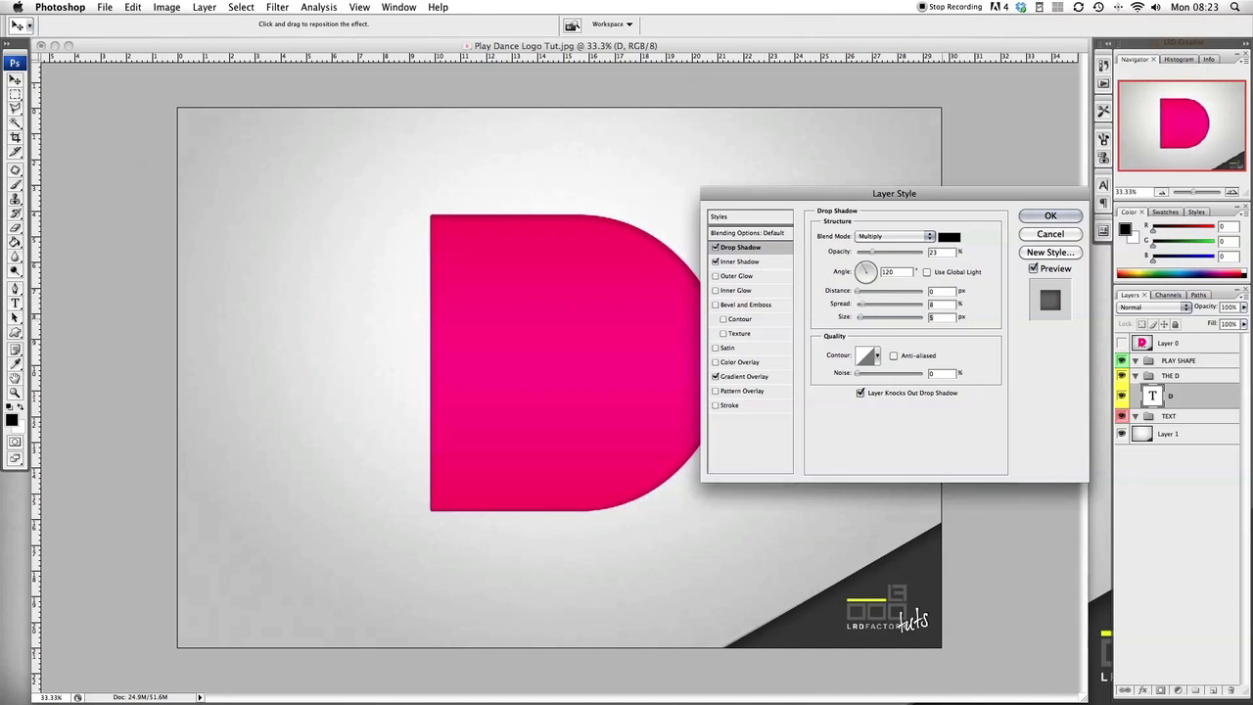
text(146)
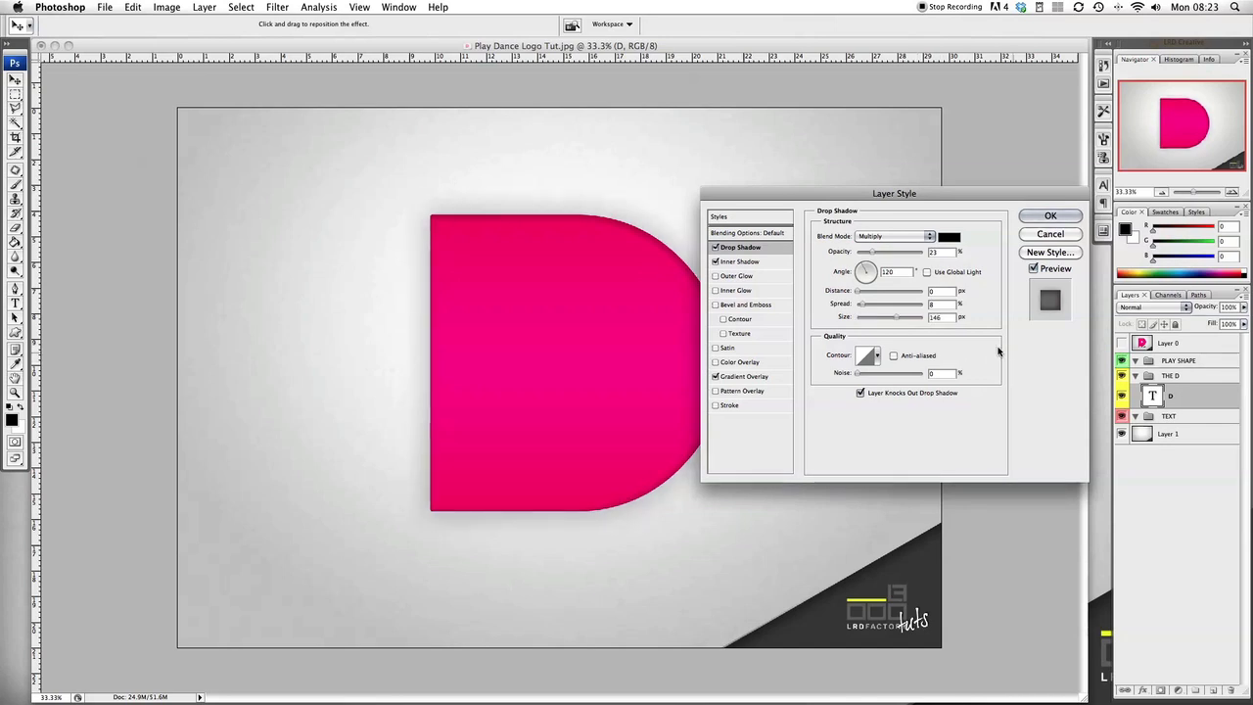
click(741, 277)
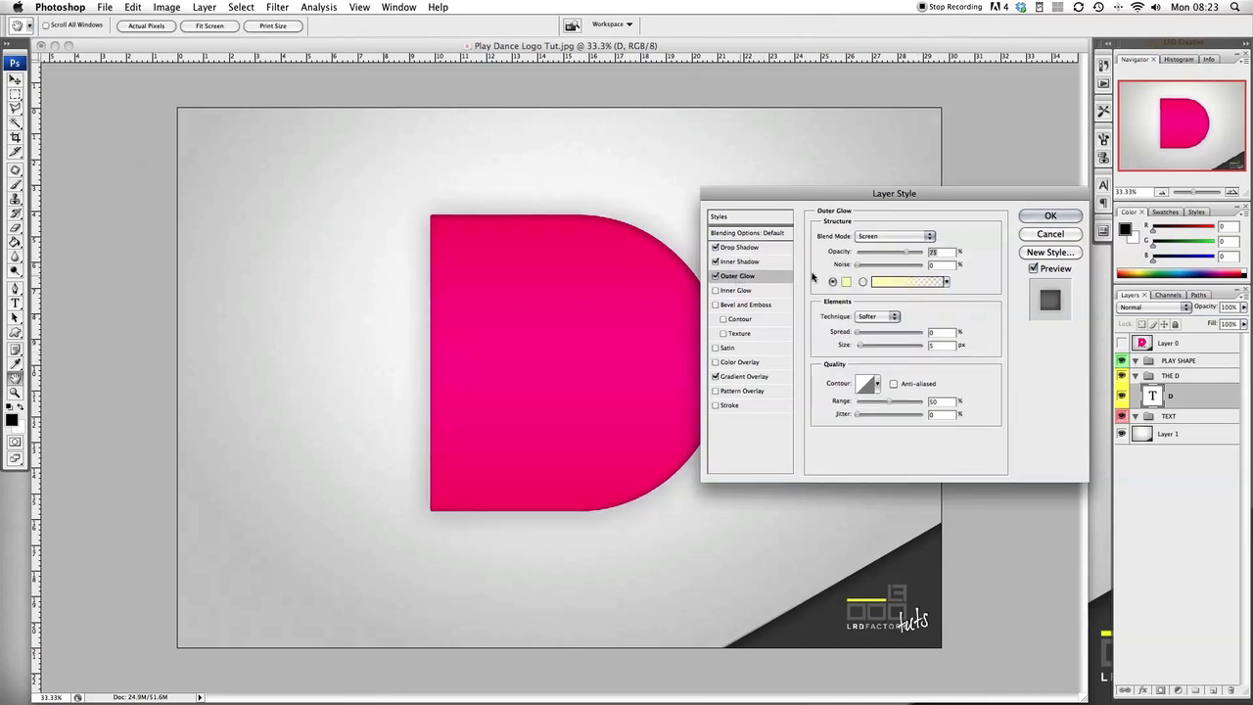
- Set the Outer Glow to Normal, 70% opacity, white #ffffff, 83 px size, and apply the effects
click(921, 237)
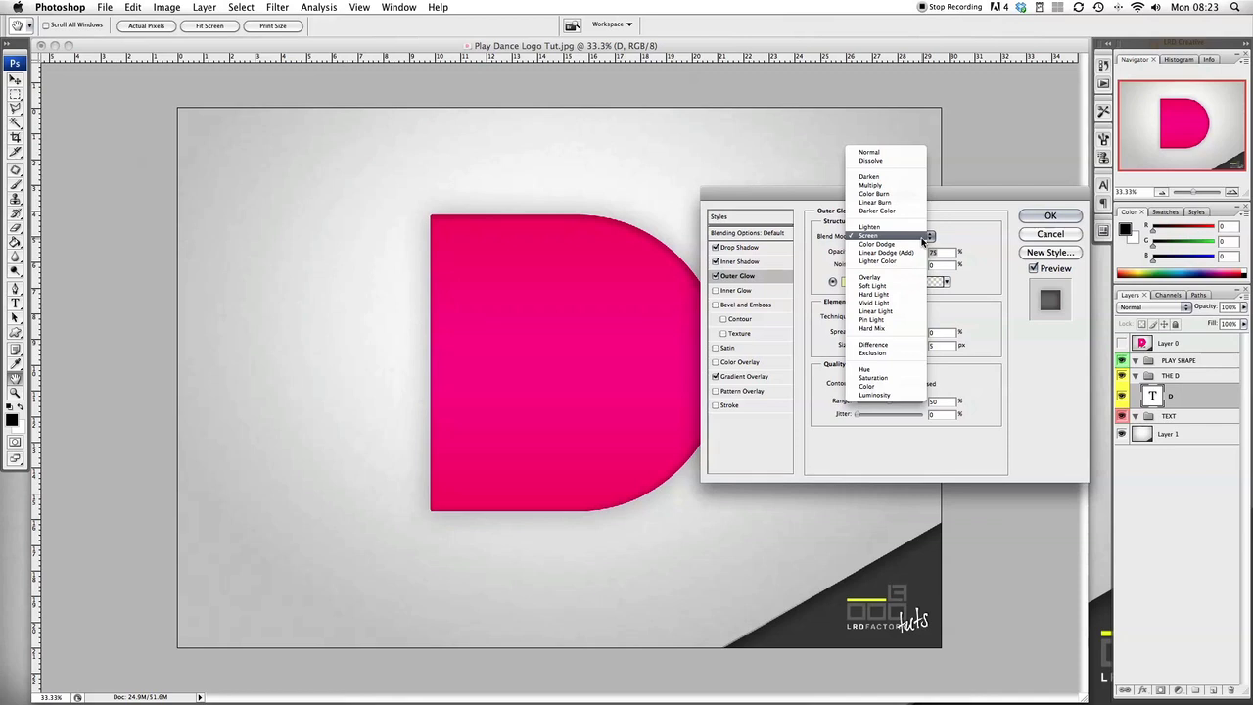
click(893, 154)
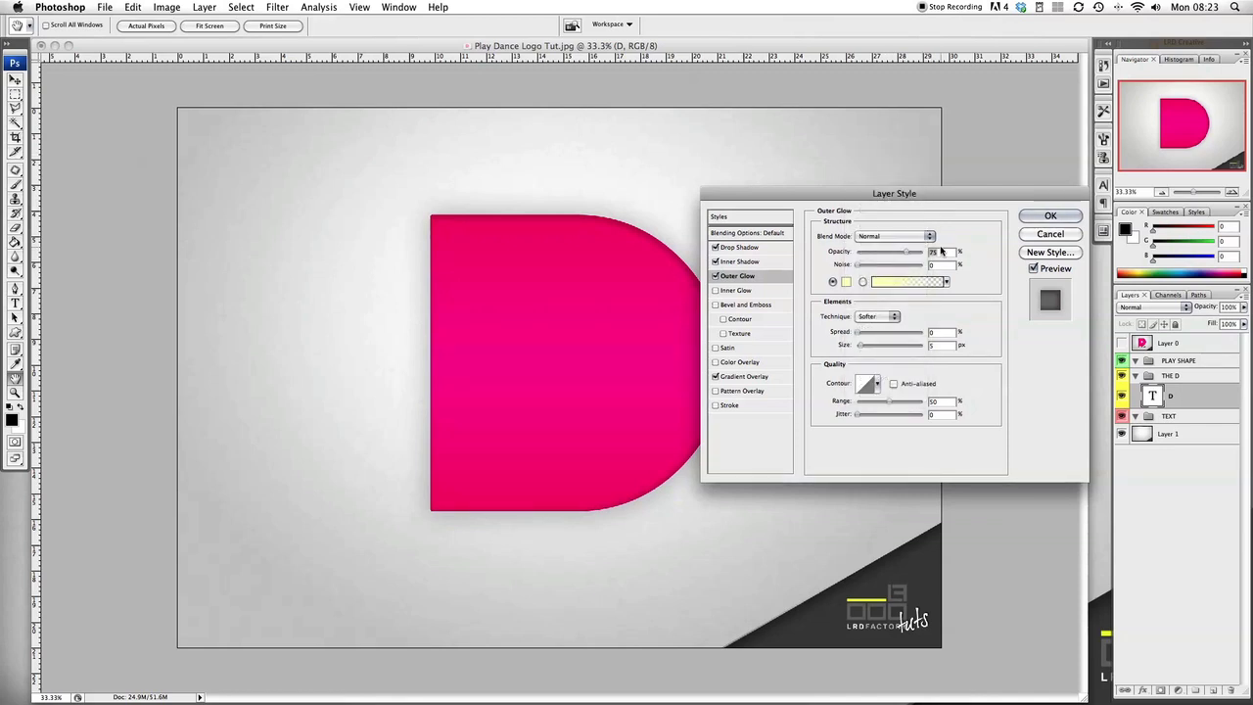
text(70)
click(847, 283)
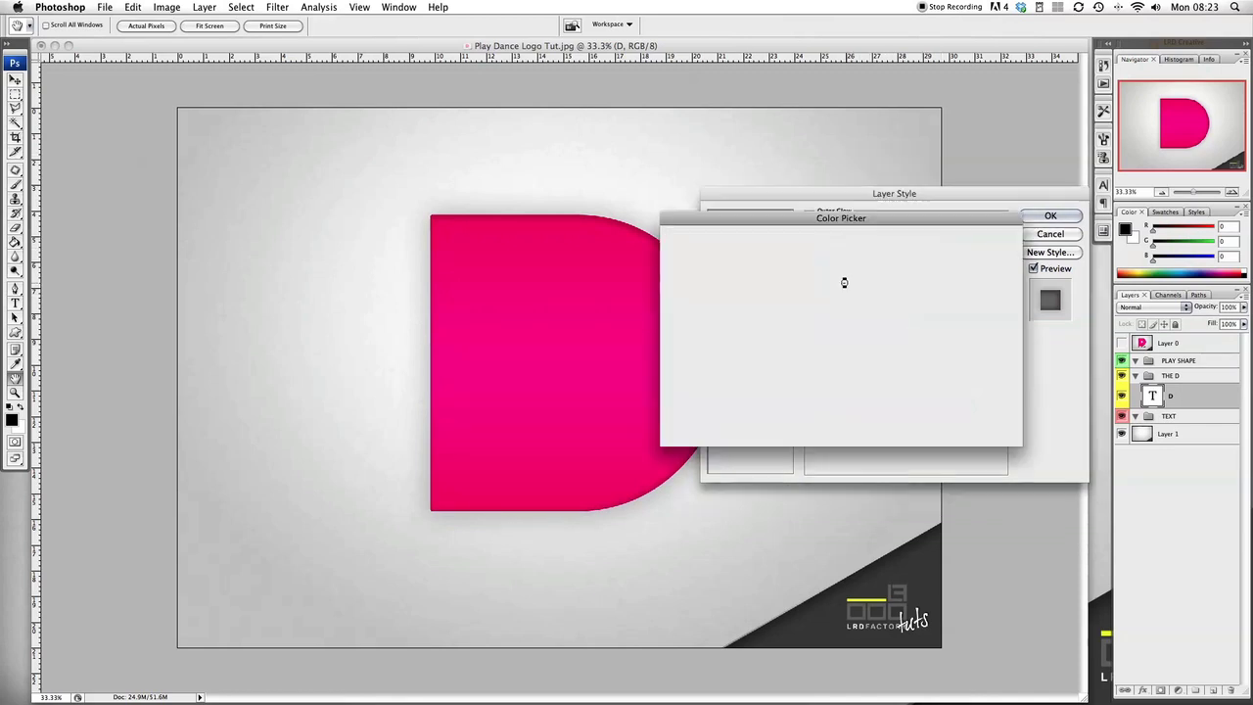
drag(697, 256, 662, 246)
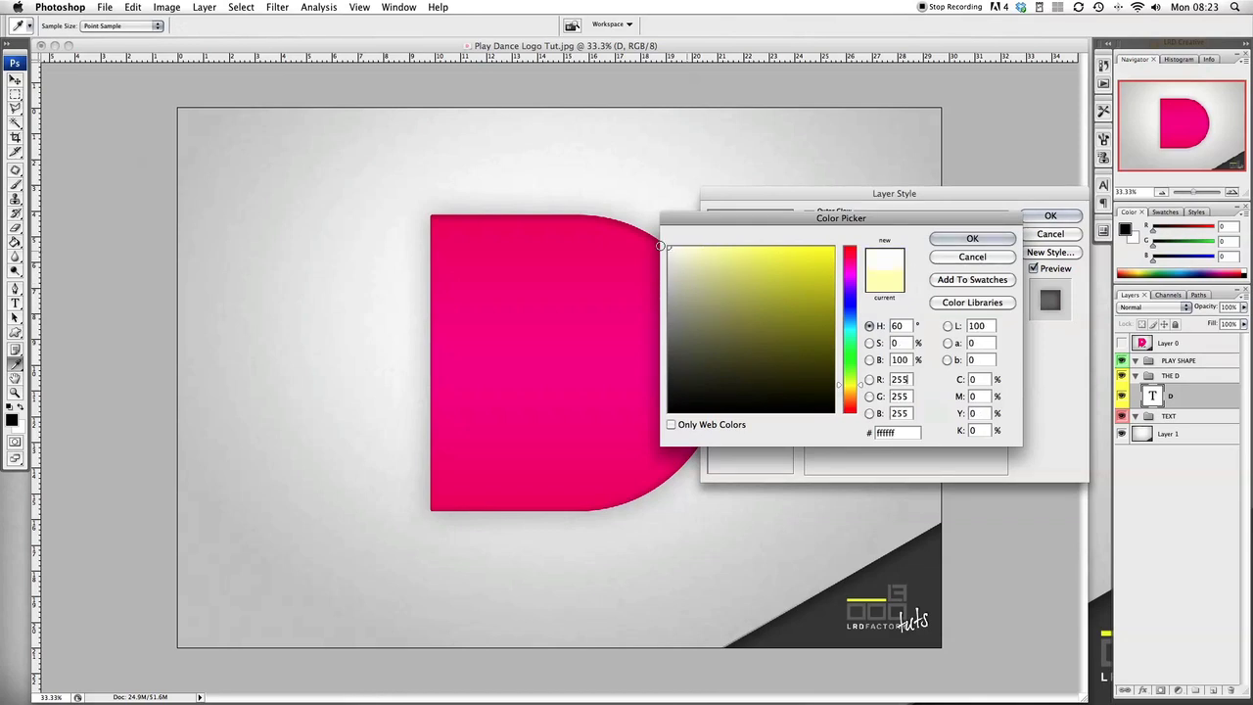
click(989, 247)
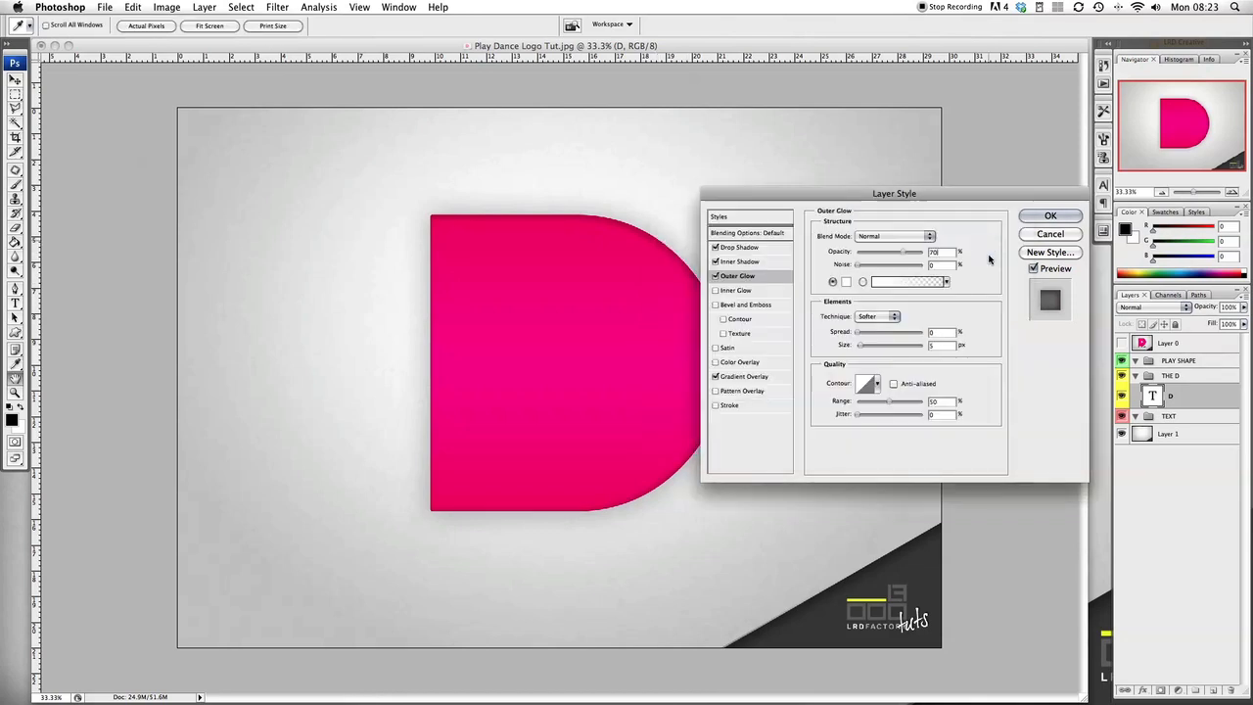
double_click(940, 345)
text(83)
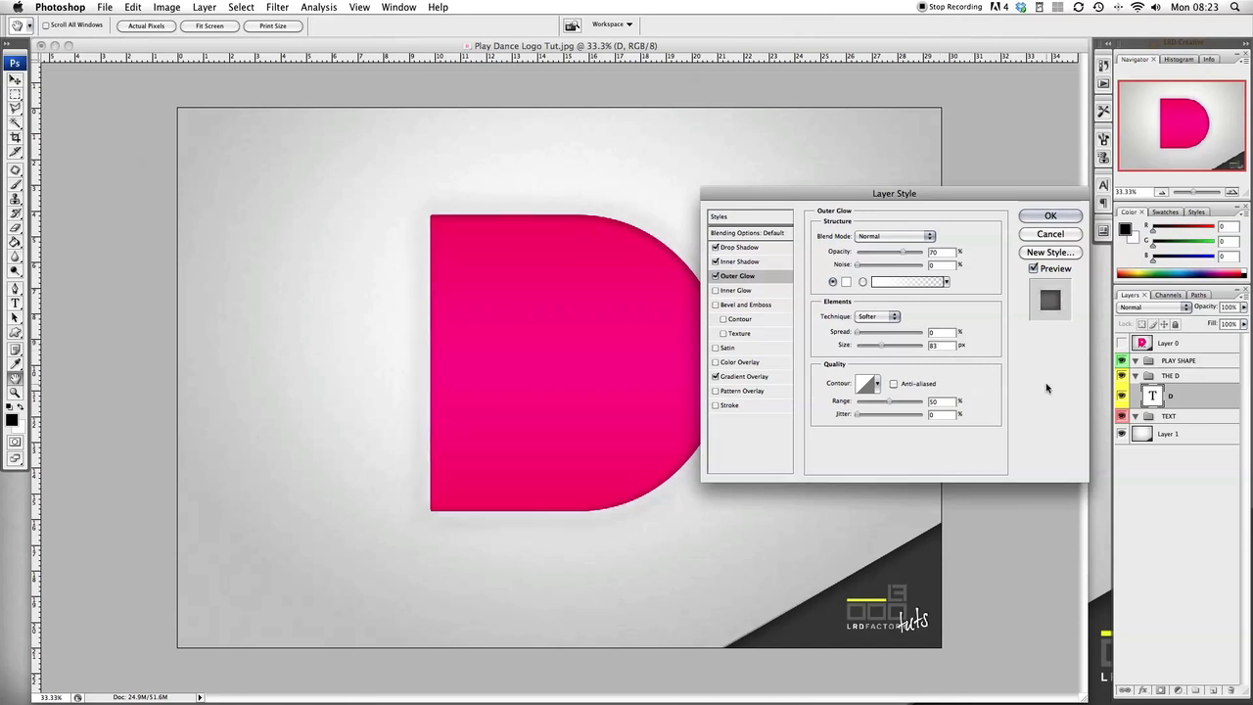
click(1043, 217)
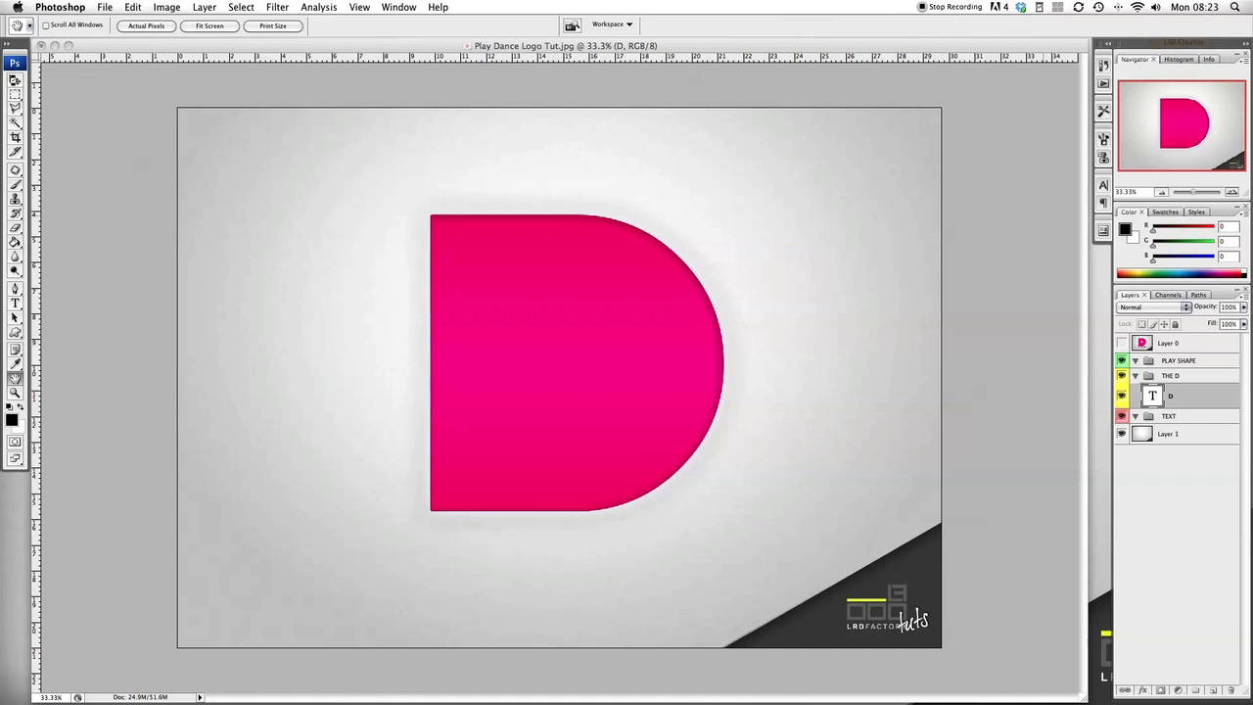
click(15, 79)
- Move the D about 23 px up and add a new layer inside the PLAY SHAPE group
drag(596, 354, 594, 332)
click(1135, 377)
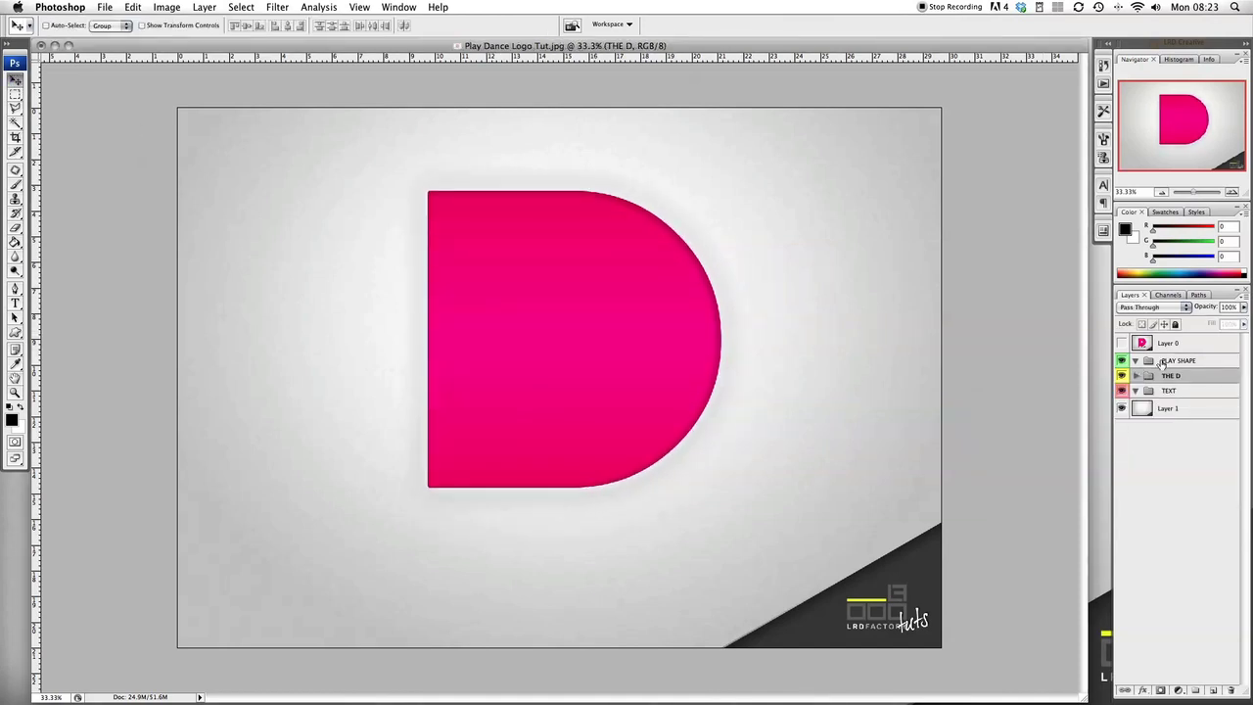
click(1161, 363)
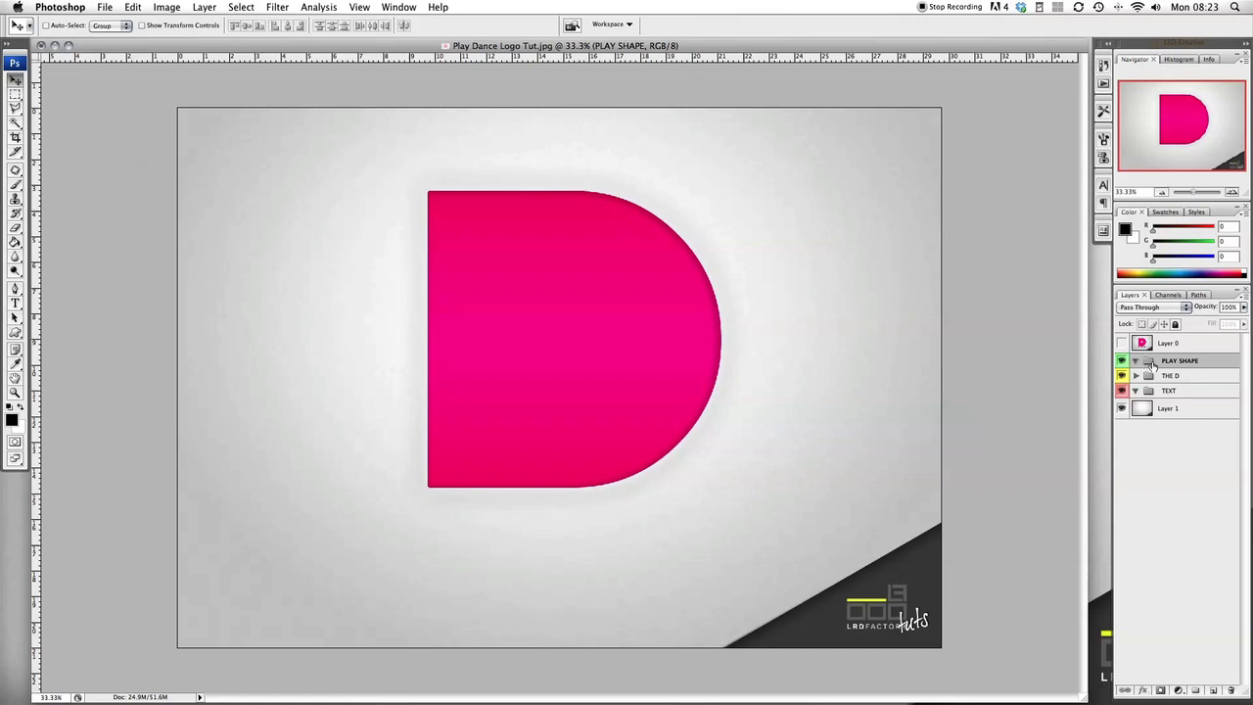
click(1212, 691)
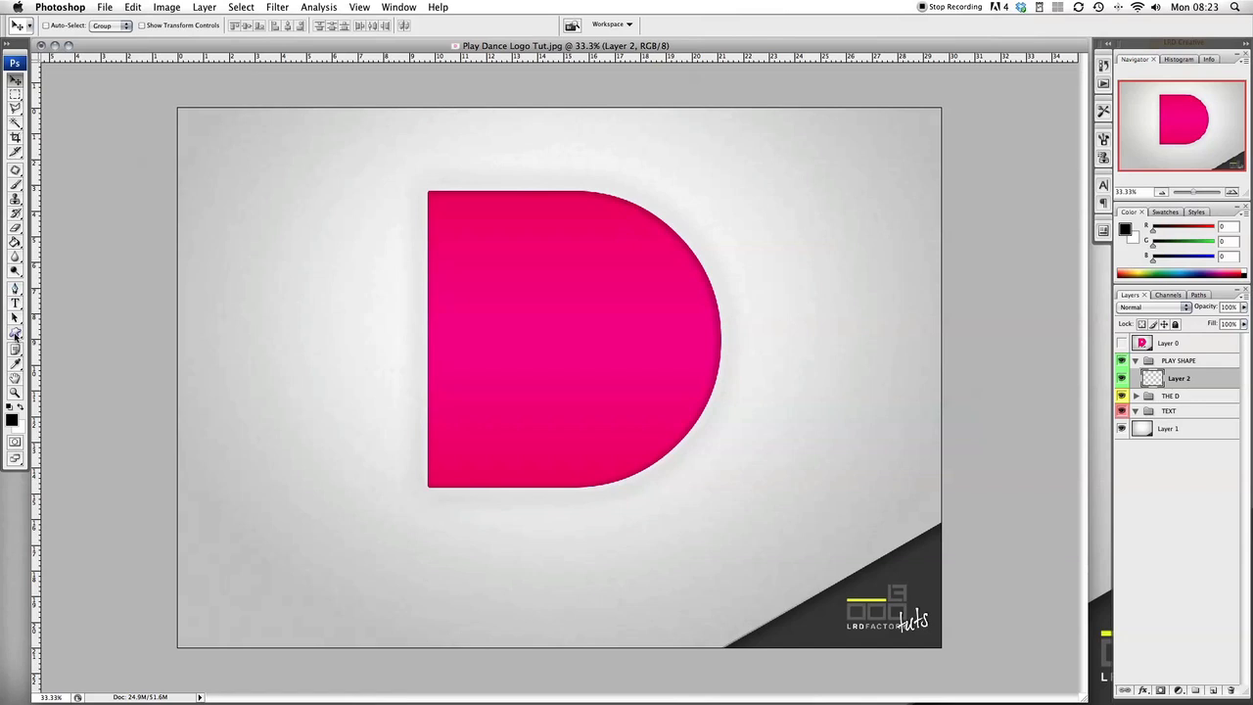
- Pick the triangle custom shape in Paths mode and outline it inside the D
drag(14, 334, 44, 397)
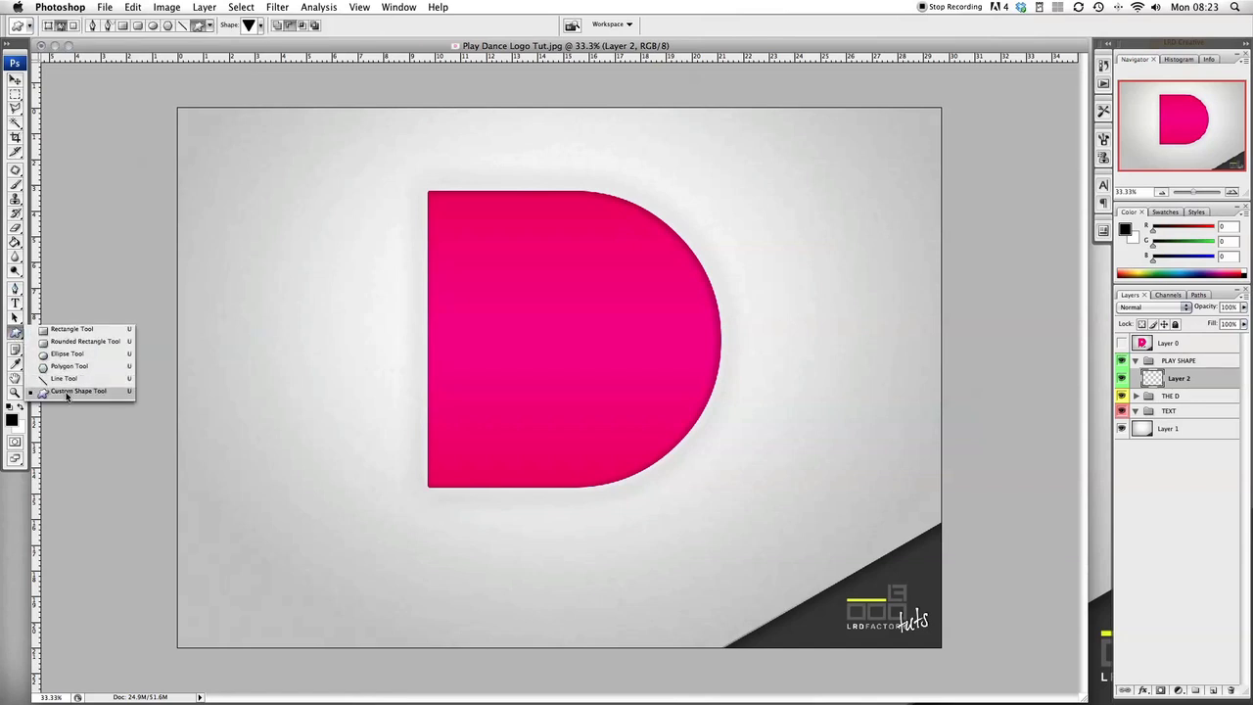
click(259, 26)
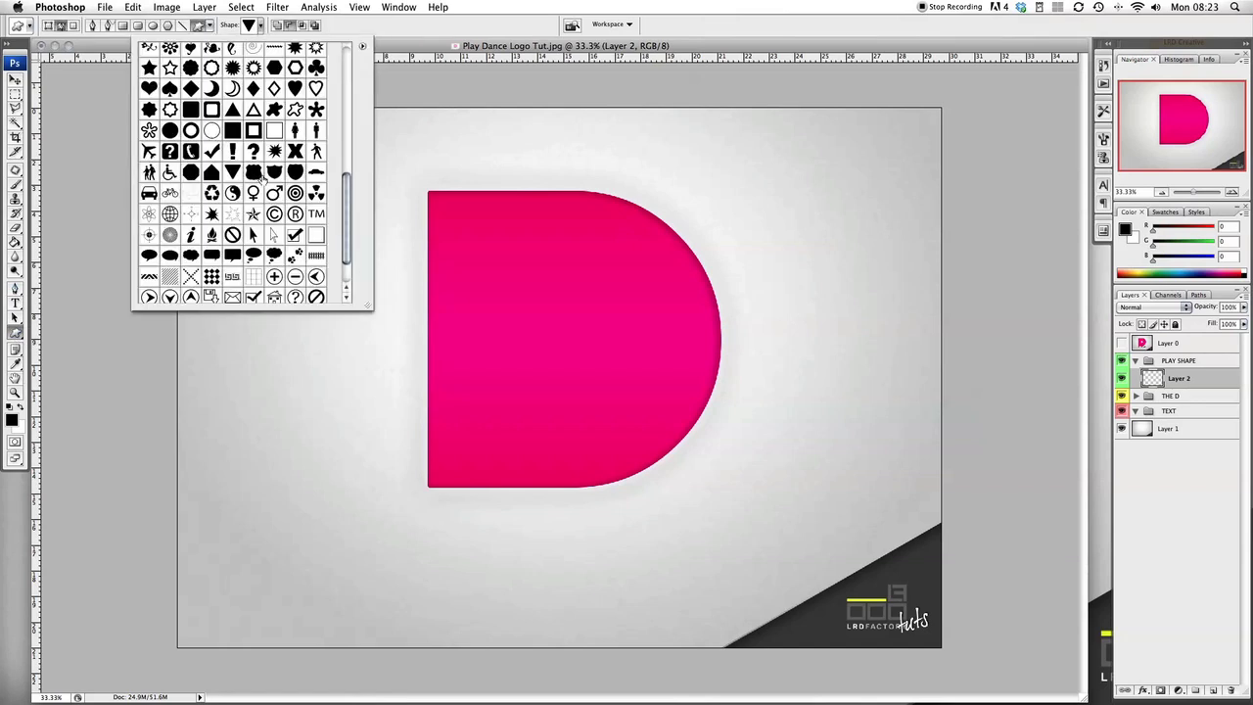
click(60, 28)
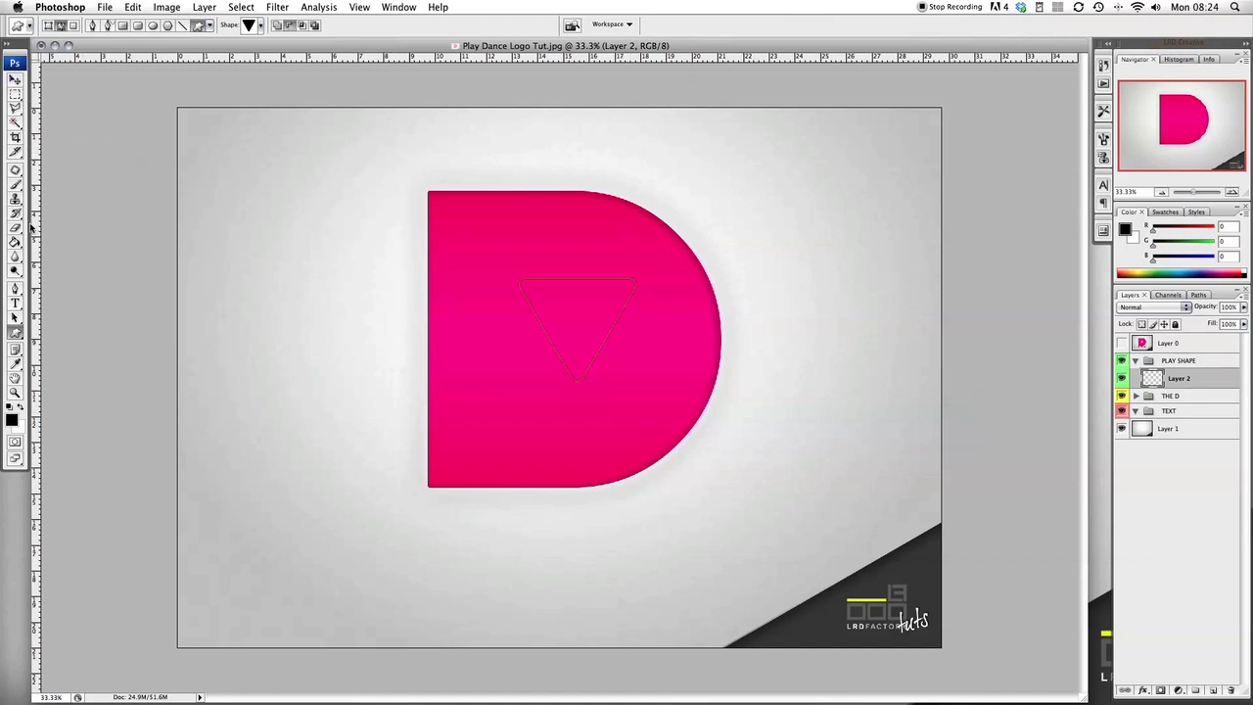
- Set up the Brush Tool with a 38 px brush size
click(18, 188)
click(66, 181)
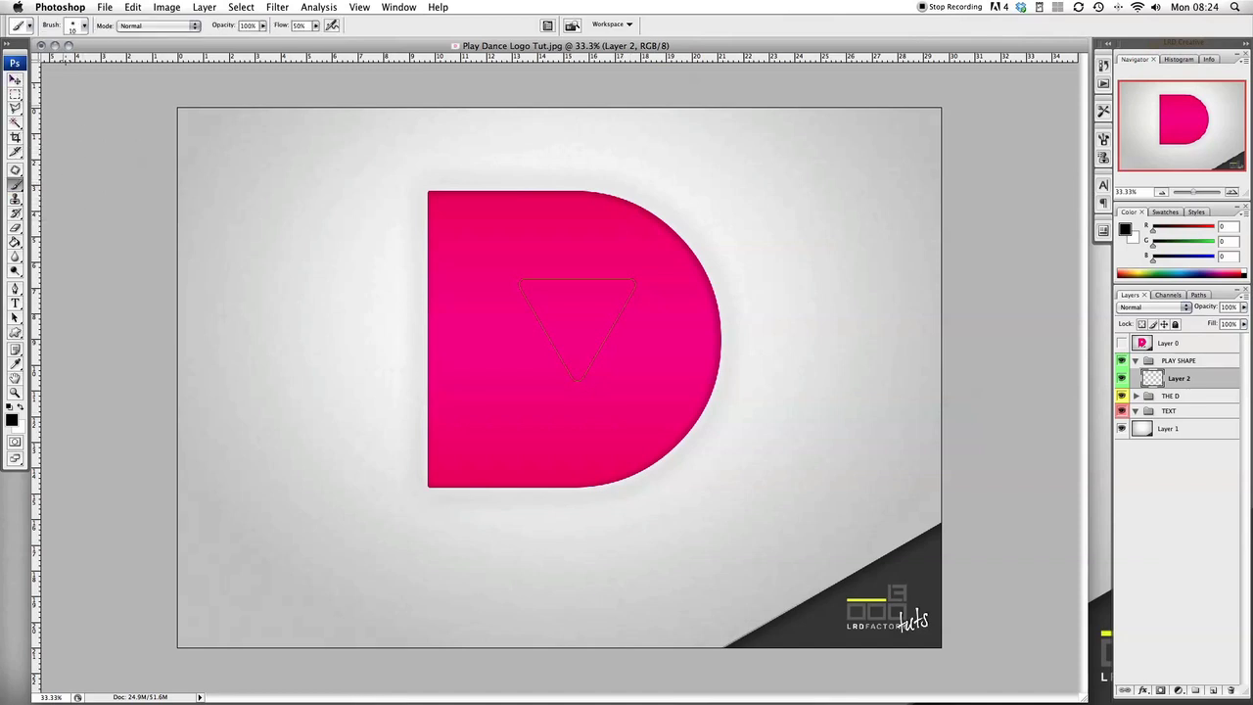
click(85, 29)
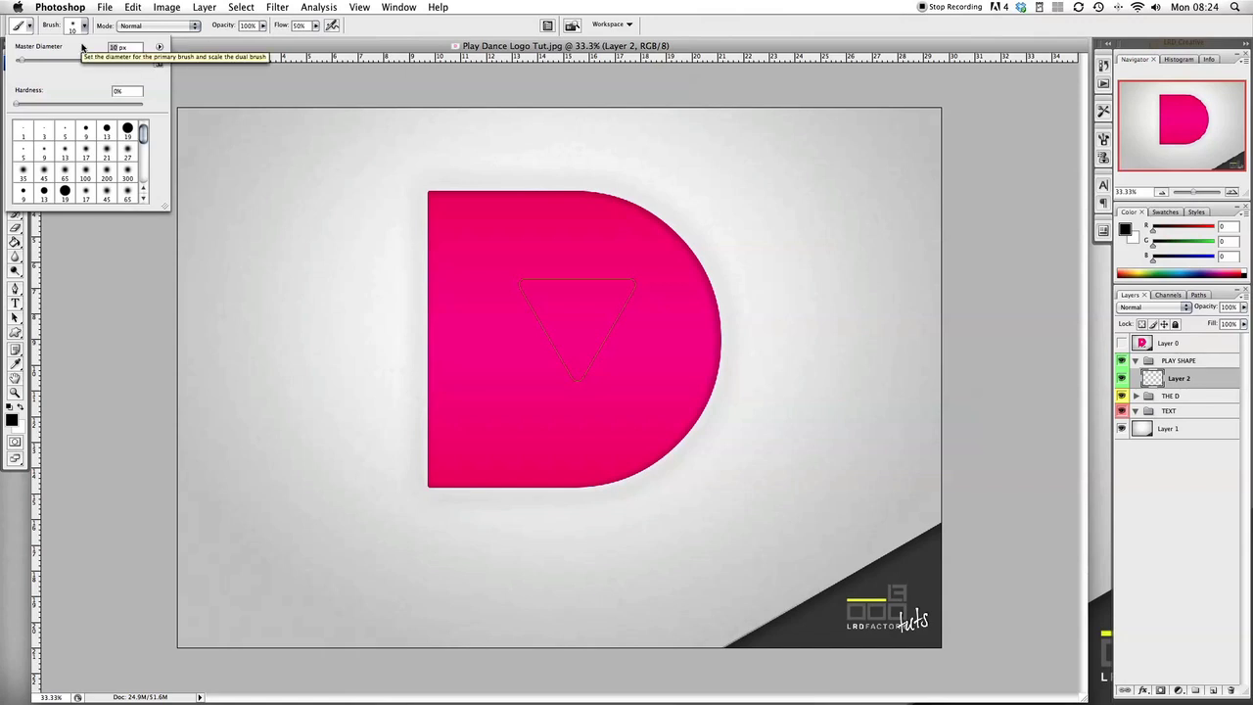
text(38)
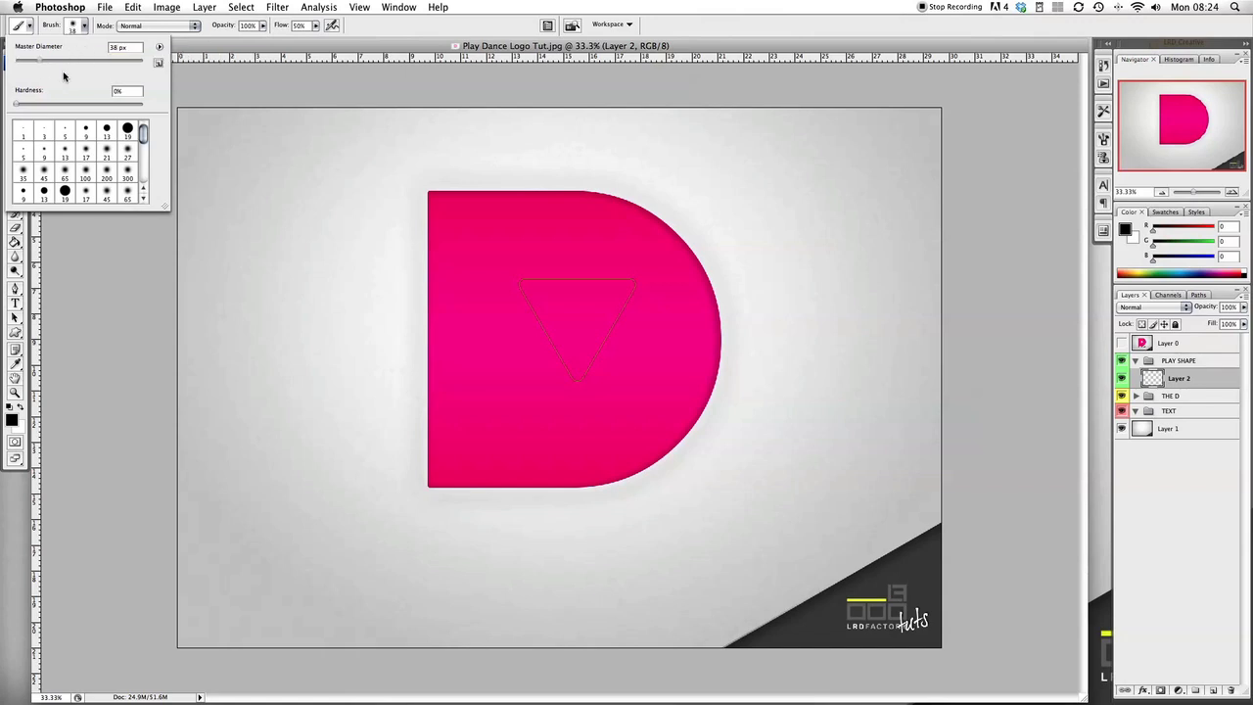
click(350, 85)
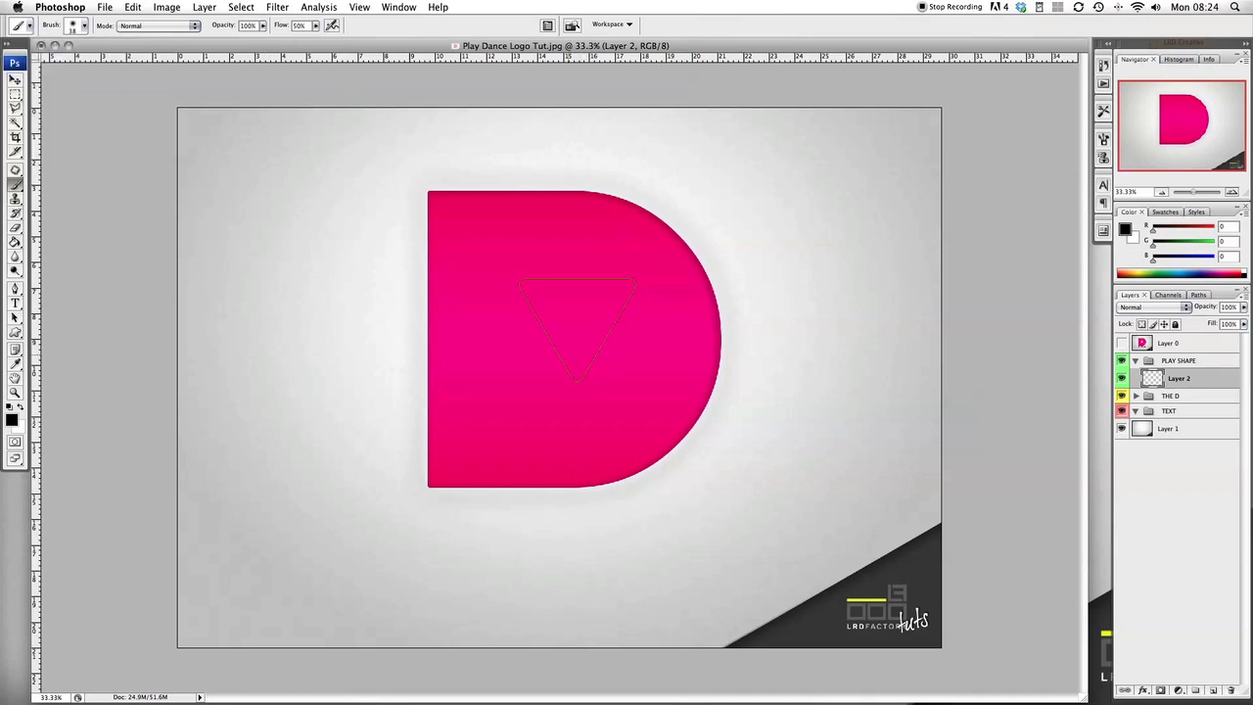
- Stroke the triangle path with the brush using the Pen Tool's Stroke Path option
click(15, 288)
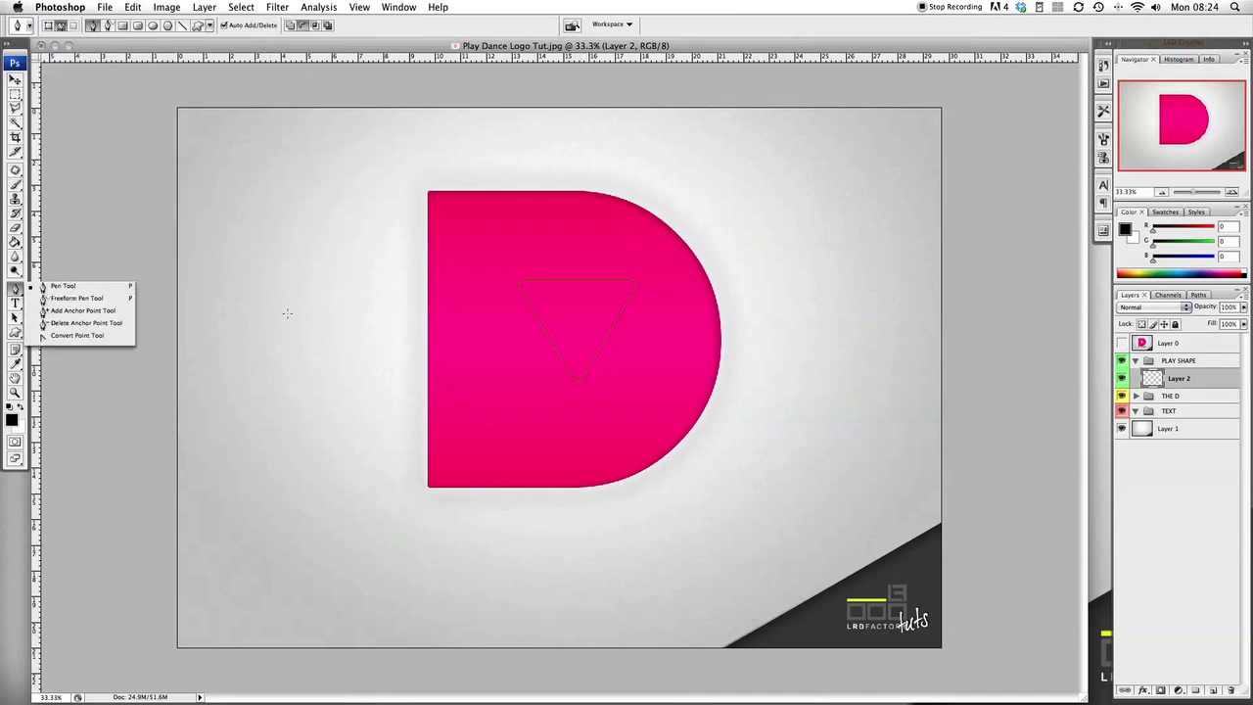
click(59, 288)
right_click(581, 328)
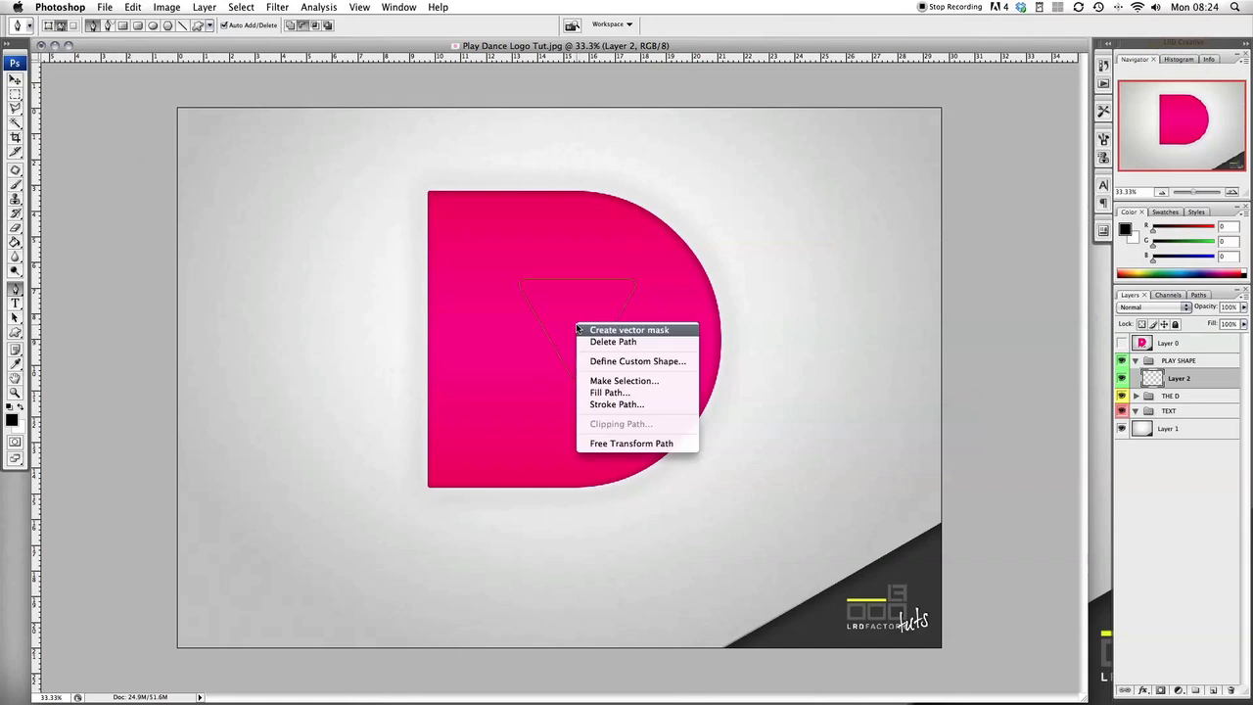
click(614, 404)
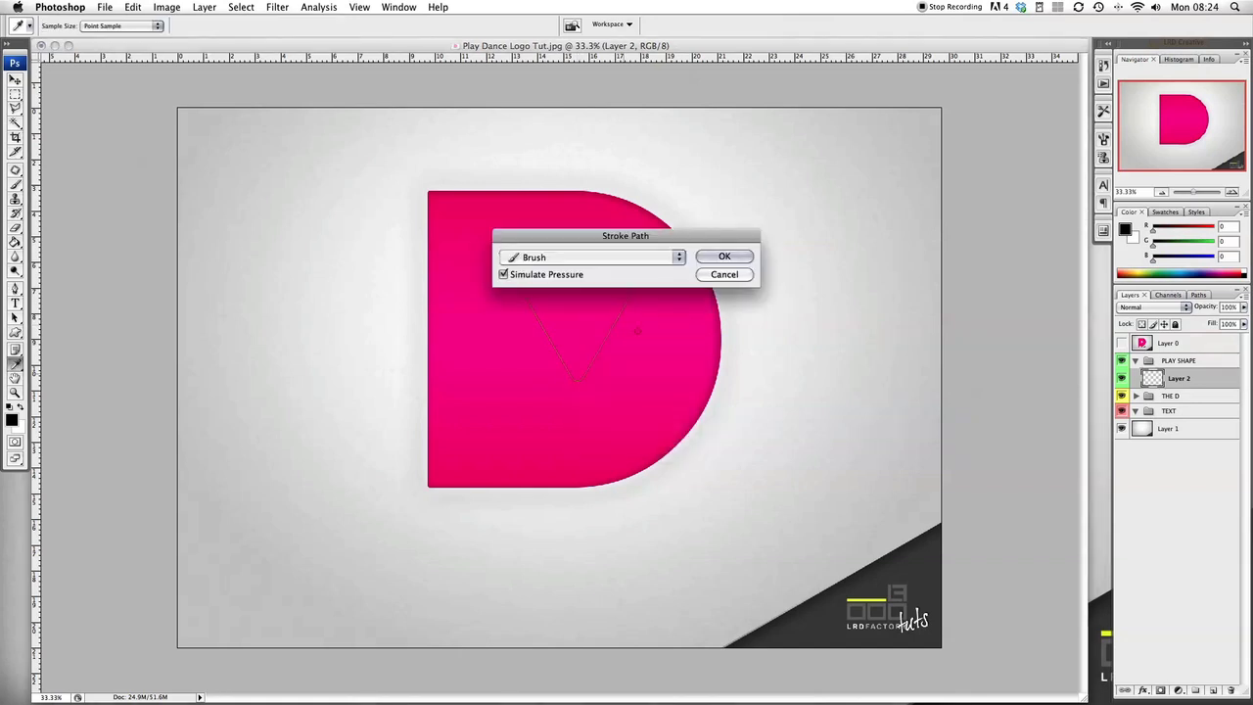
click(713, 258)
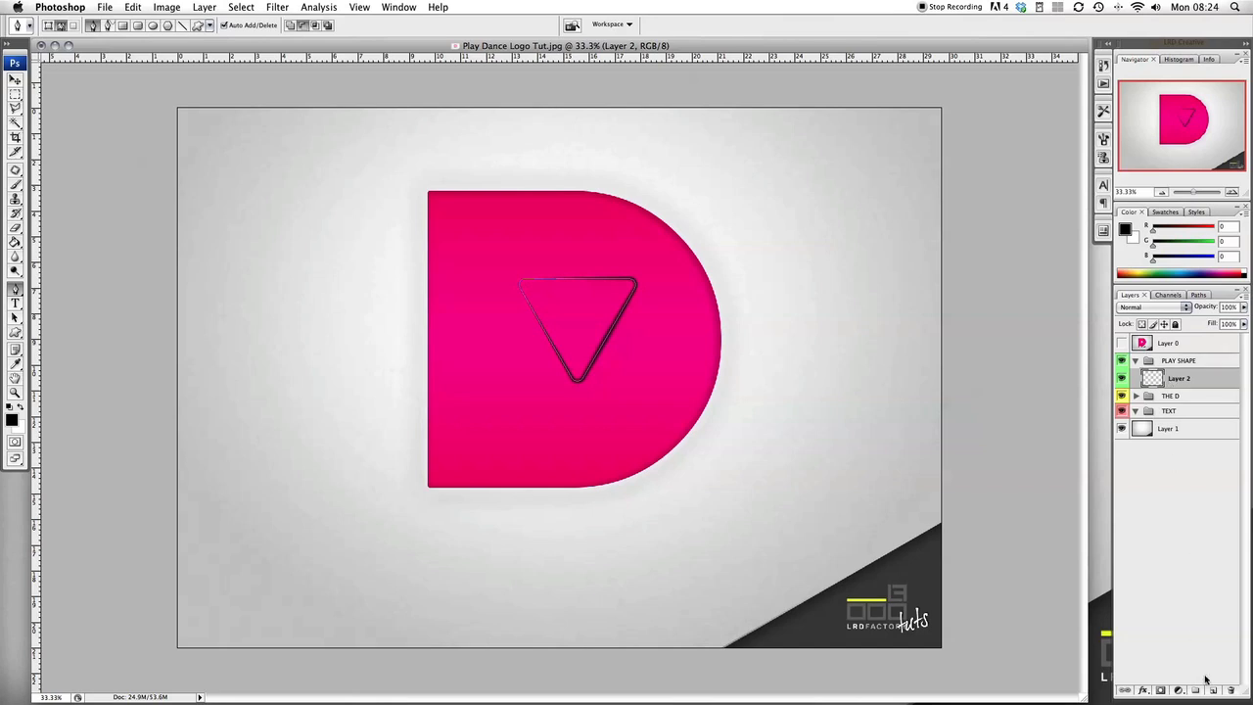
- Rename the thick outline layer to BIG BRUSH and add a new empty layer above it
double_click(1180, 379)
text(BlG BRUSH)
click(1214, 378)
click(1213, 691)
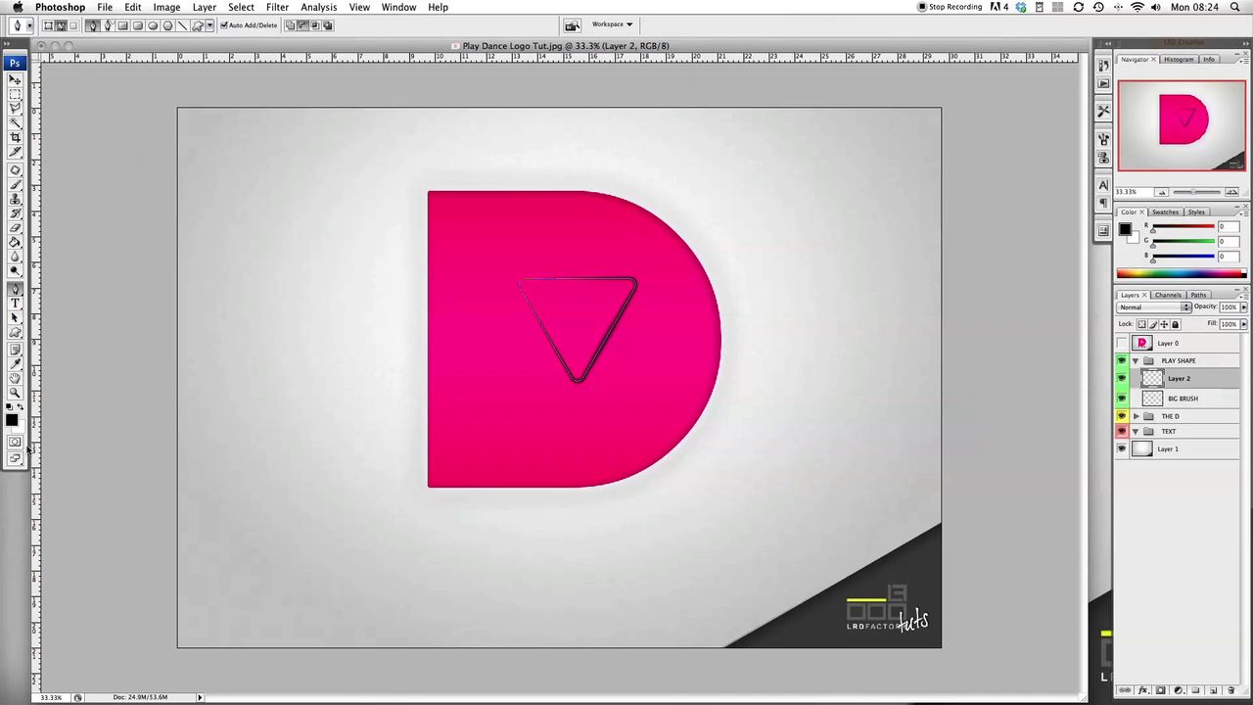
- Set up the Brush tool to paint white at a 10 px diameter
click(21, 409)
click(16, 185)
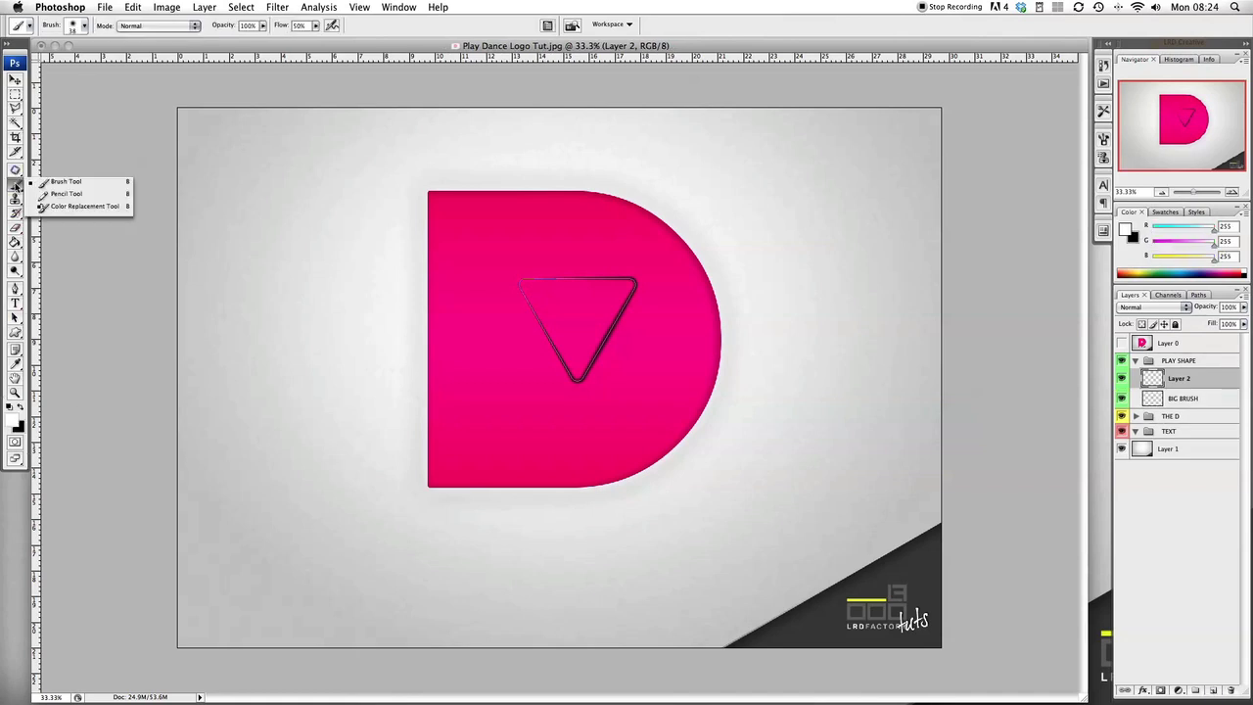
click(84, 27)
click(84, 25)
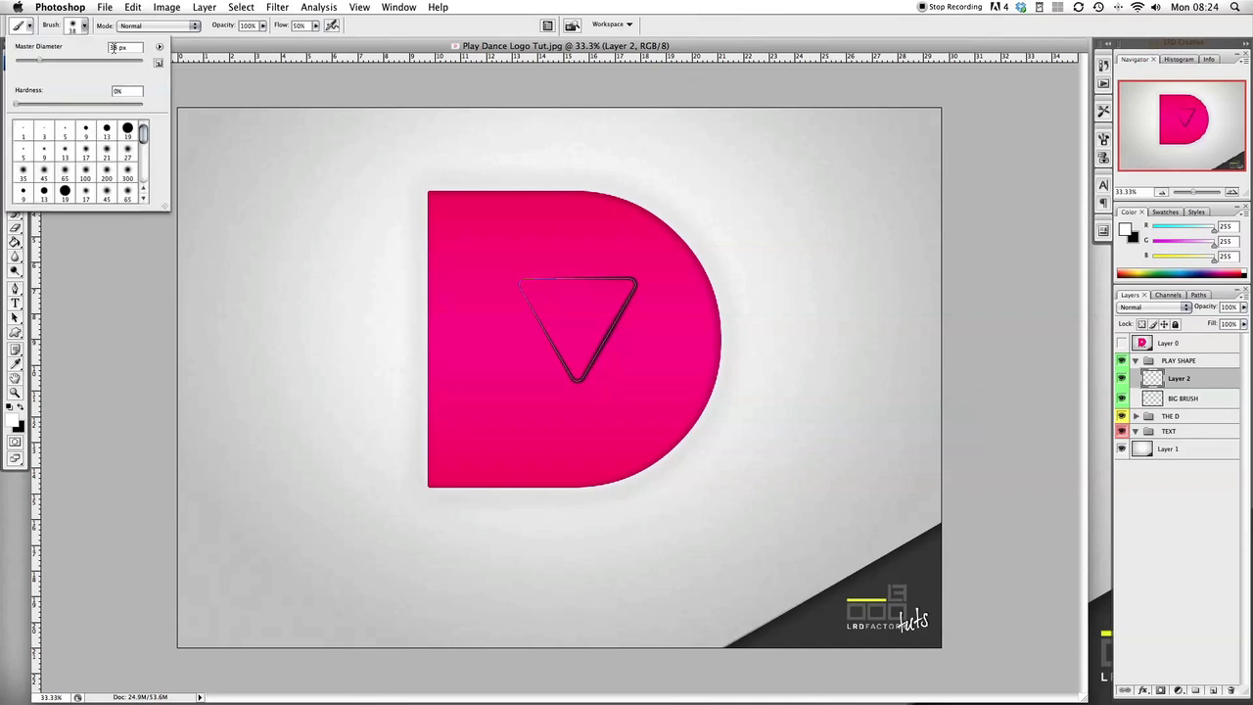
text(10)
key(Return)
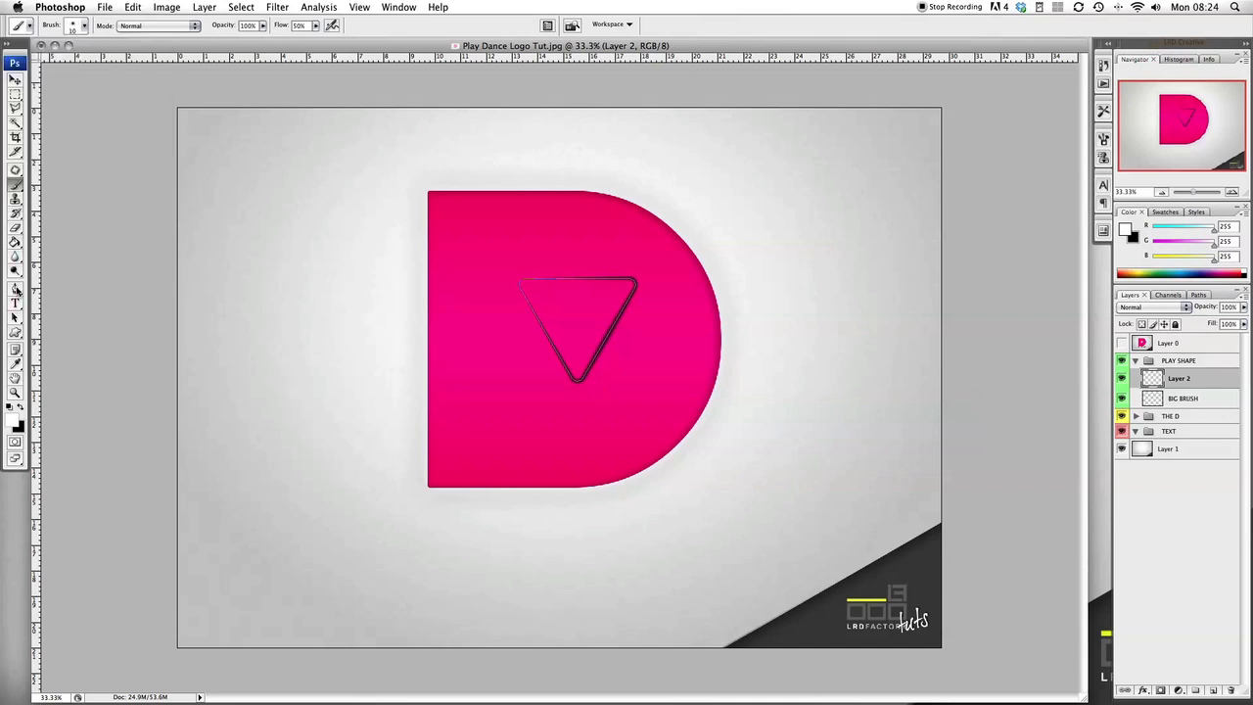
- Stroke the triangle path with the 10 px white brush on the new layer
drag(16, 290, 53, 289)
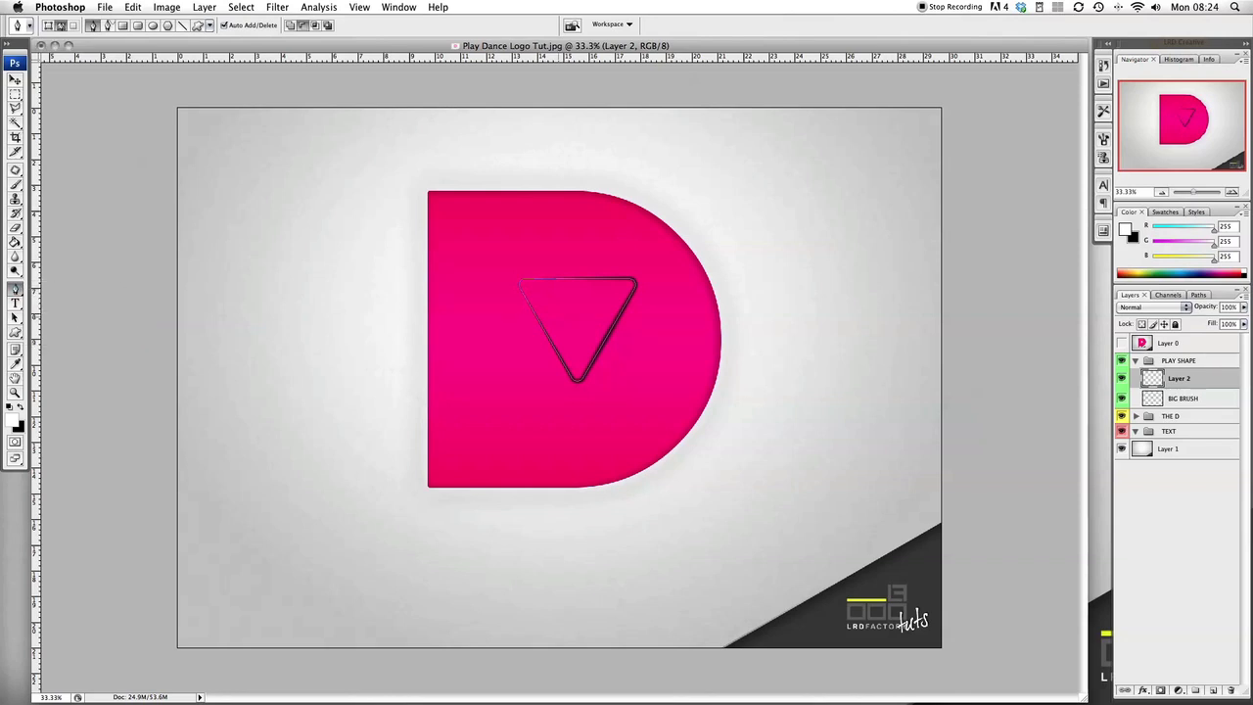
right_click(560, 319)
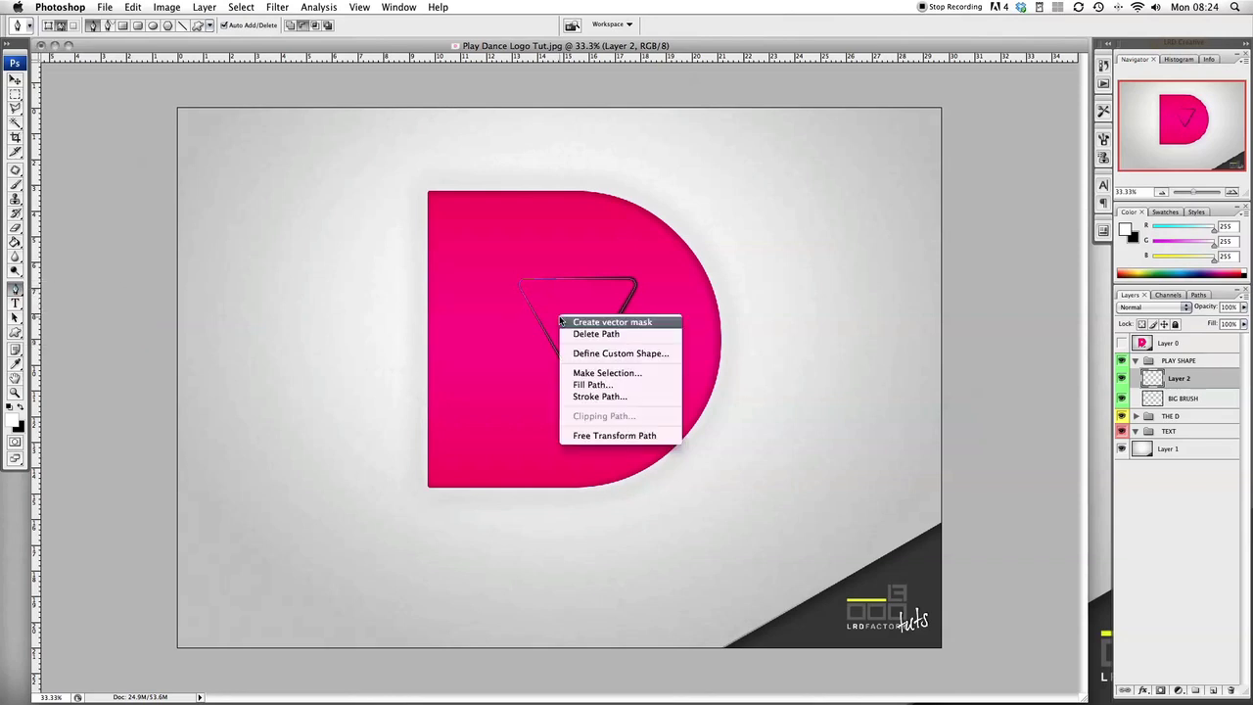
click(597, 397)
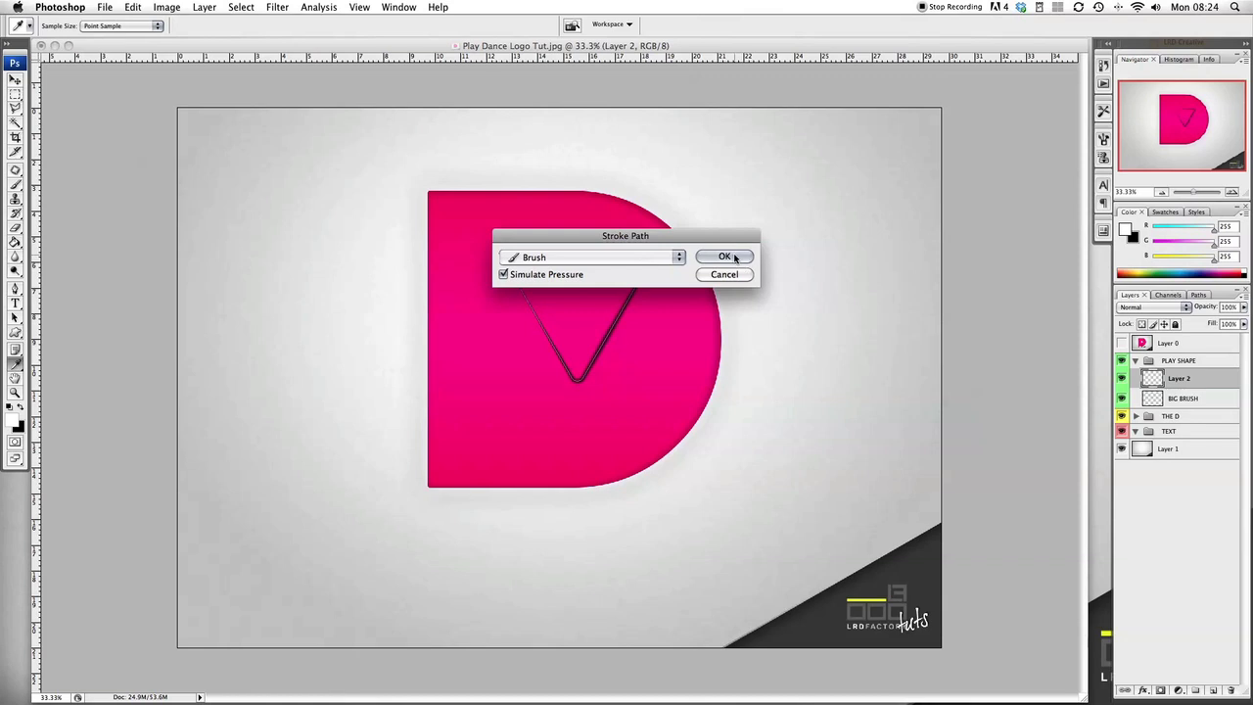
click(724, 256)
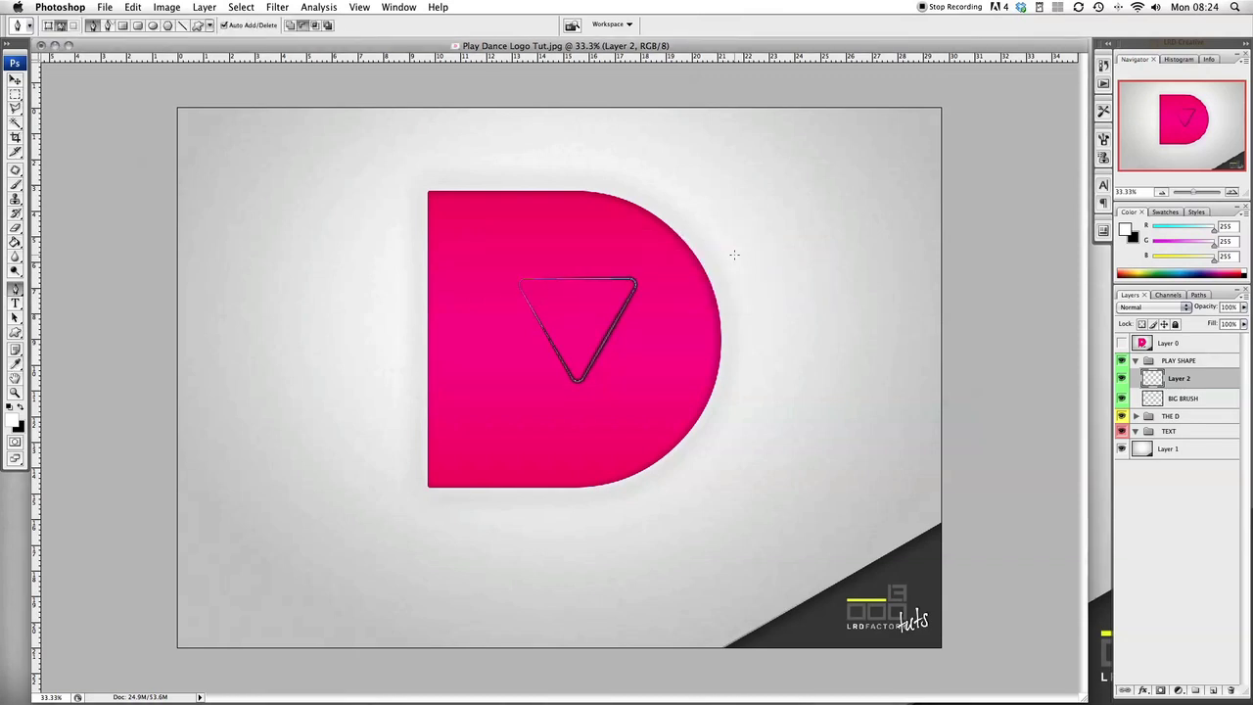
click(1180, 400)
double_click(1176, 379)
- Name the thin outline layer SMALL BRUSH, then add a FILL layer below BIG BRUSH
text(SMALL BRUSH)
click(1201, 403)
click(1212, 691)
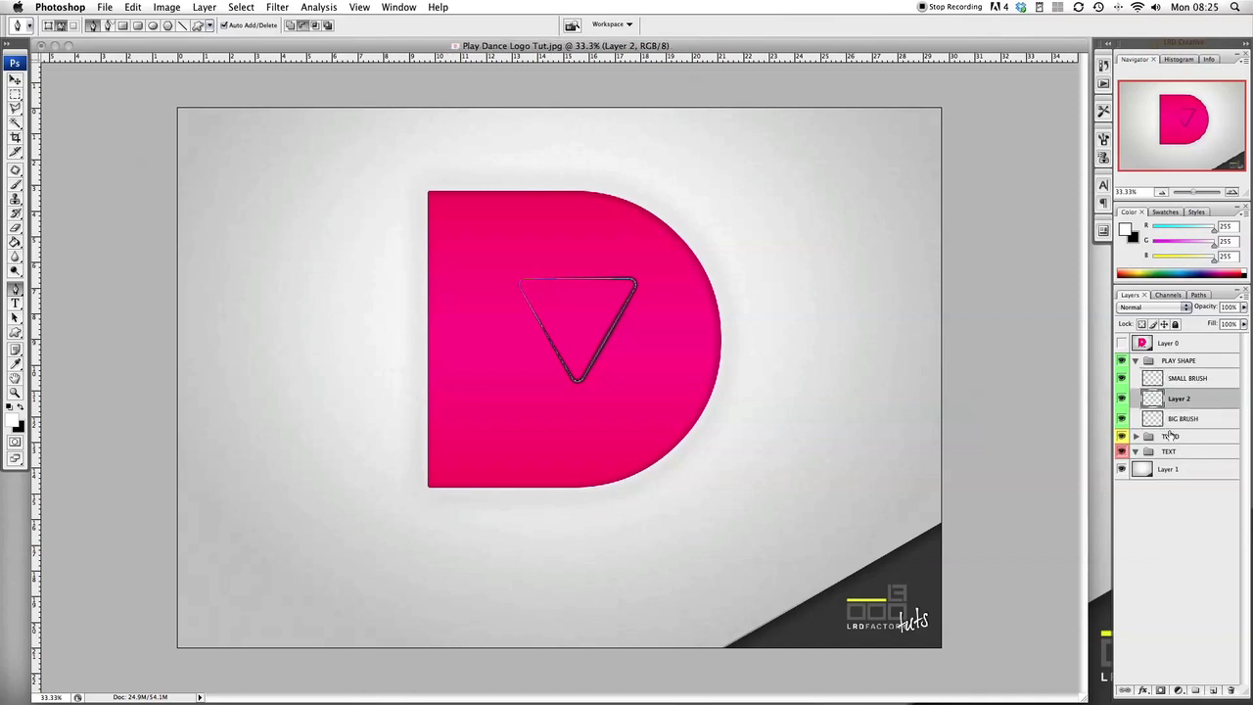
drag(1184, 399, 1178, 423)
double_click(1177, 420)
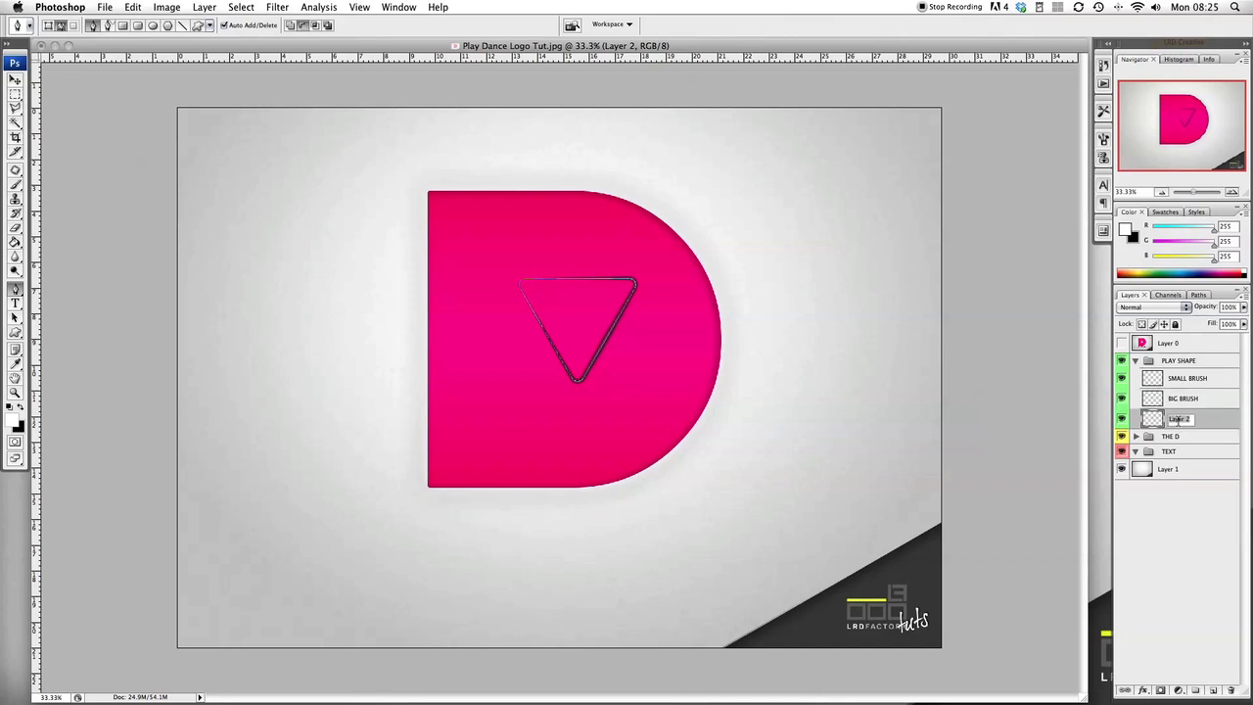
text(BL)
click(1230, 419)
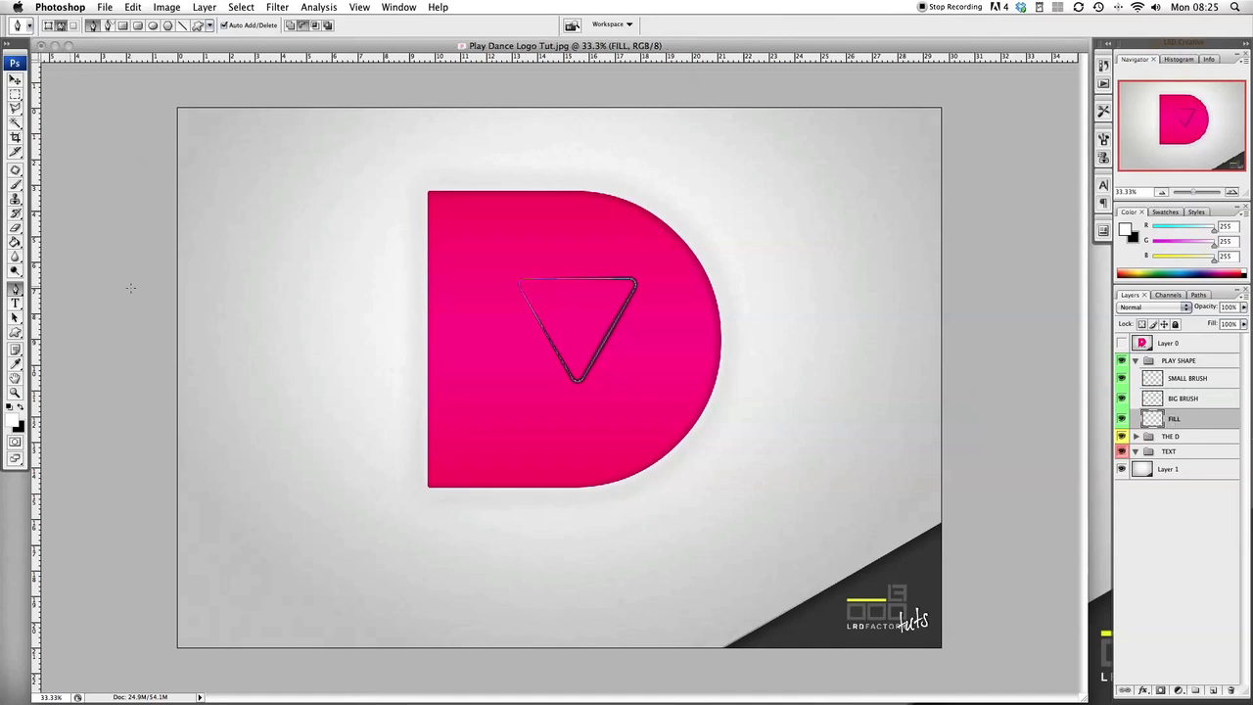
- Fill the triangle path with white on the FILL layer
right_click(588, 331)
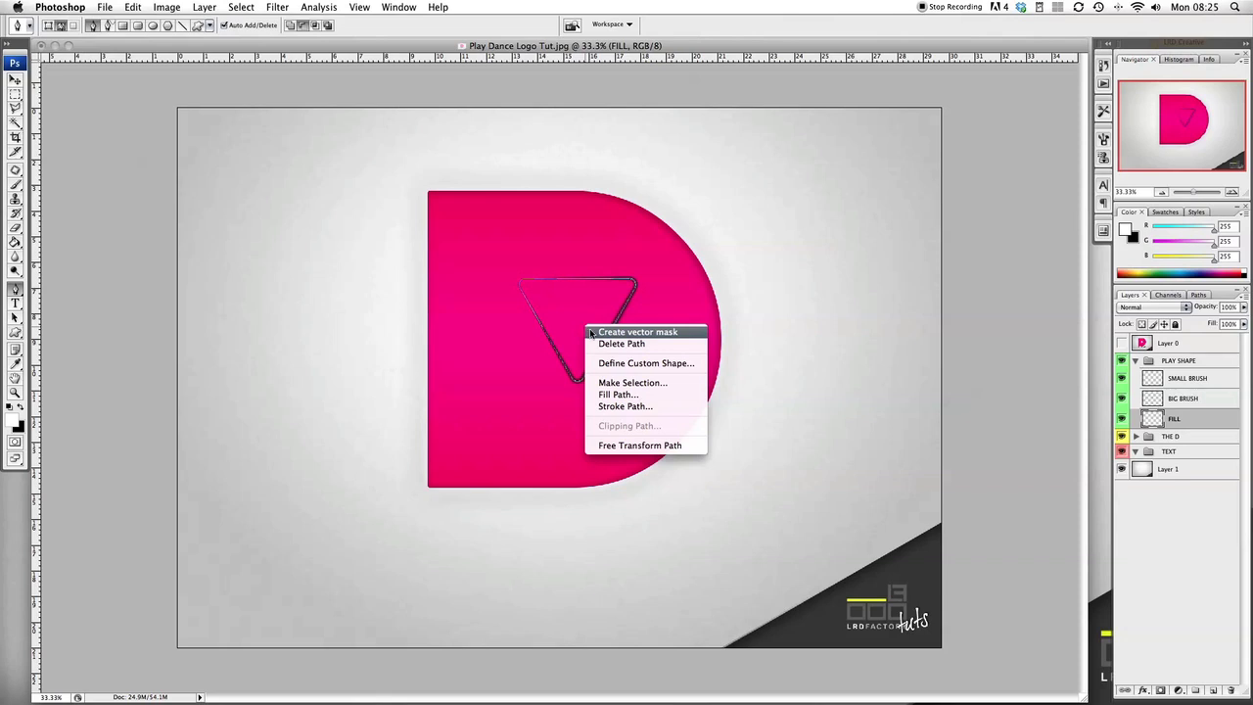
click(609, 395)
click(725, 210)
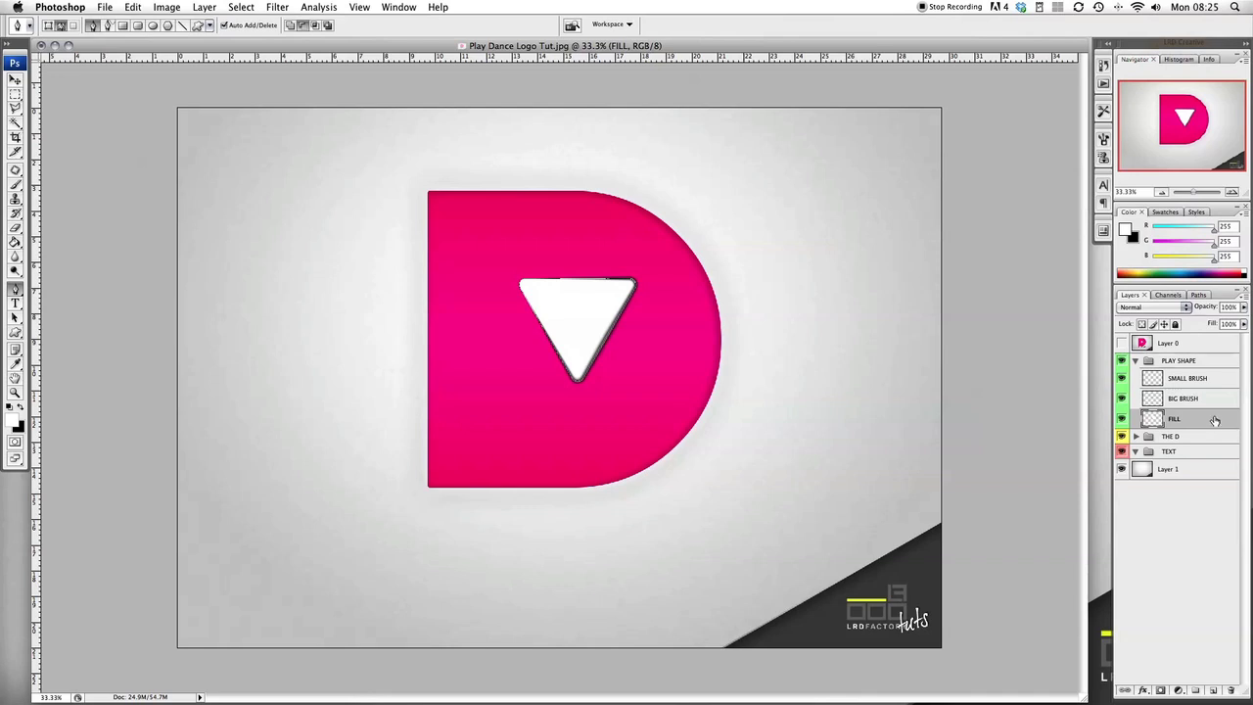
- Hide the fill and SMALL BRUSH layers and delete the triangle path
click(15, 79)
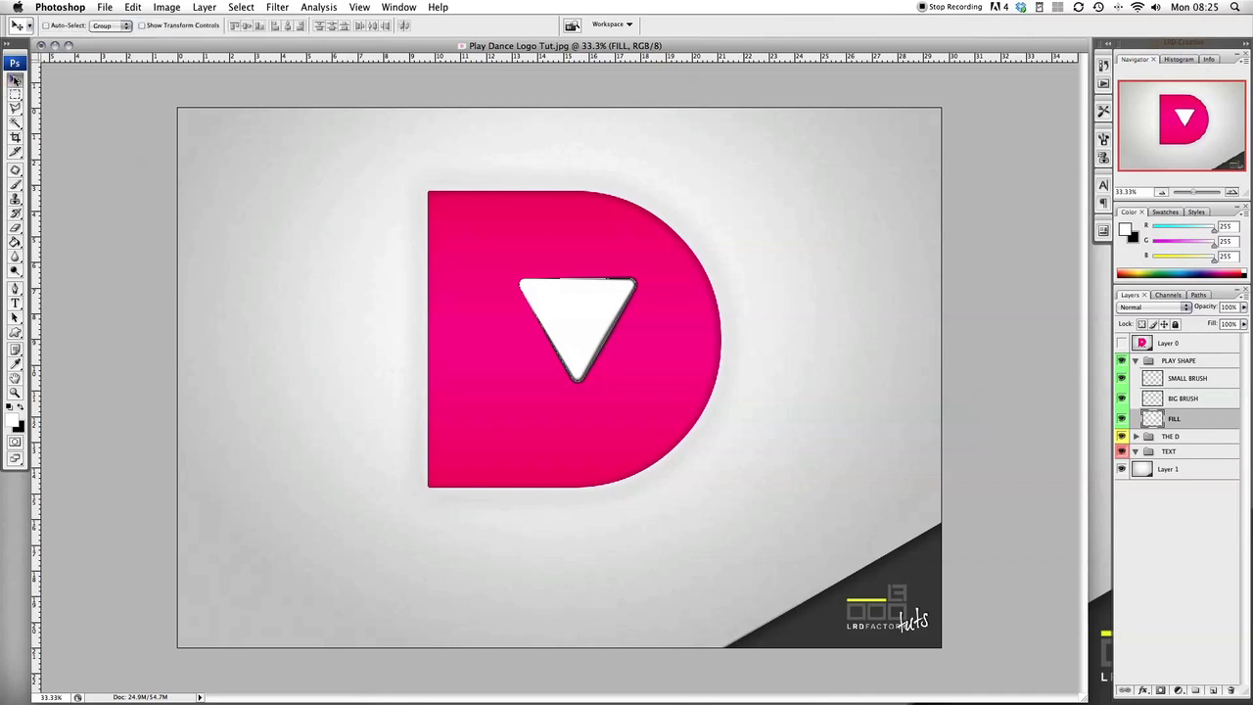
click(1122, 418)
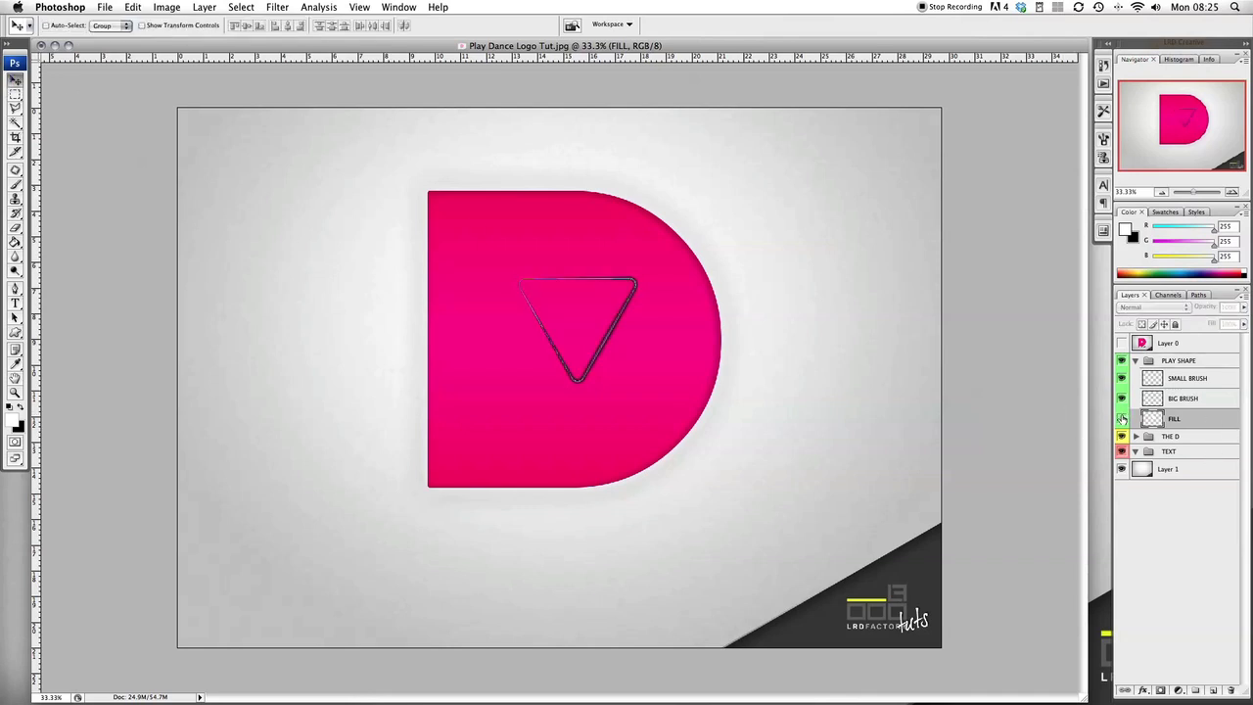
click(1122, 378)
click(15, 289)
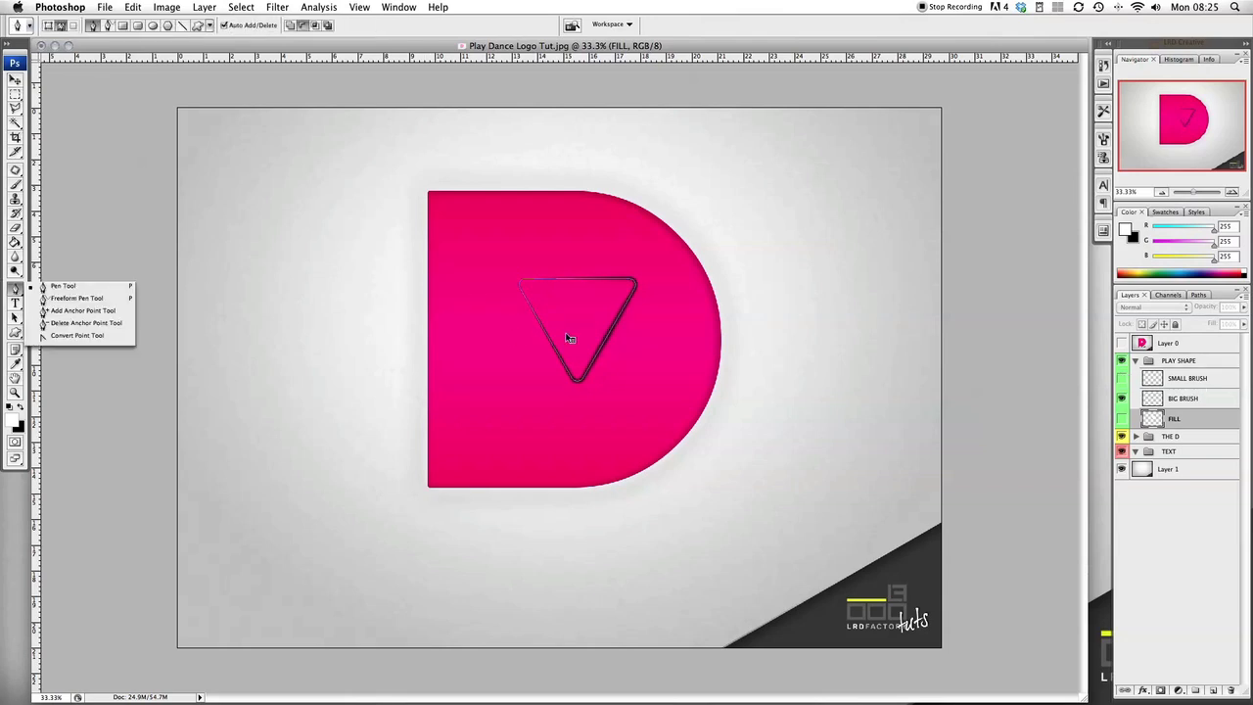
right_click(570, 331)
click(607, 347)
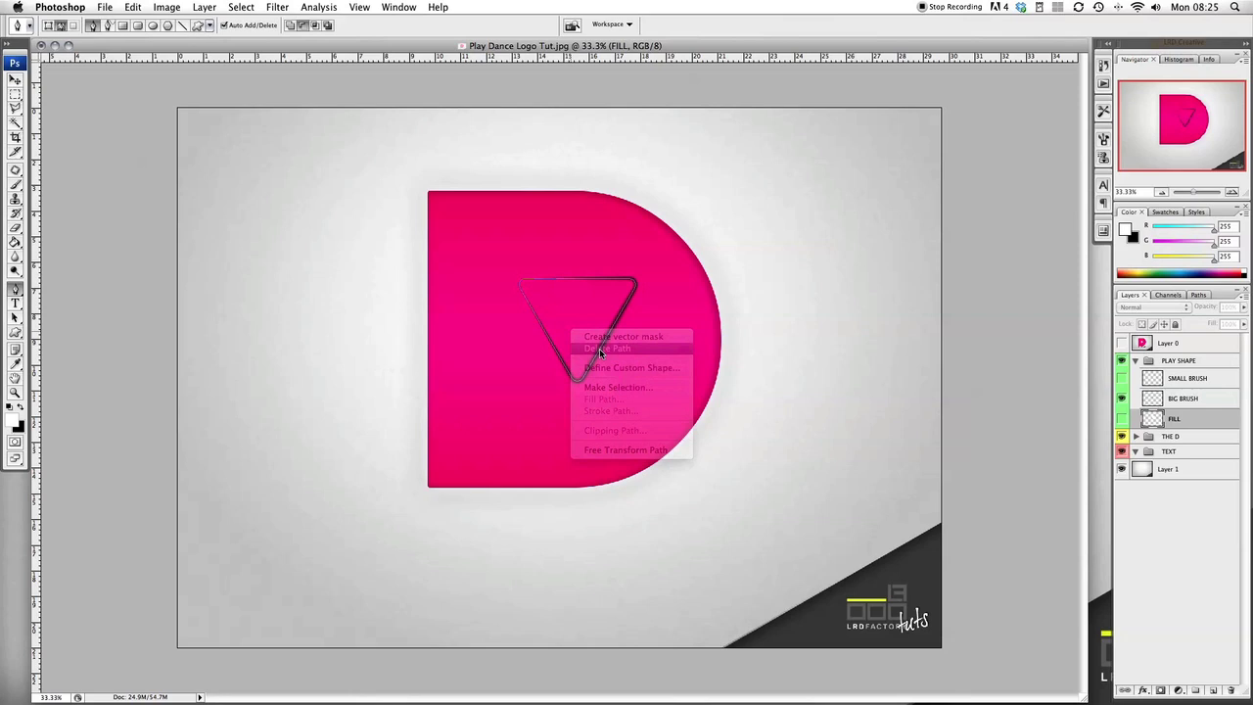
- Toggle the outline and fill layers' visibility to compare them, leaving all visible
click(1122, 399)
click(1123, 379)
click(1123, 379)
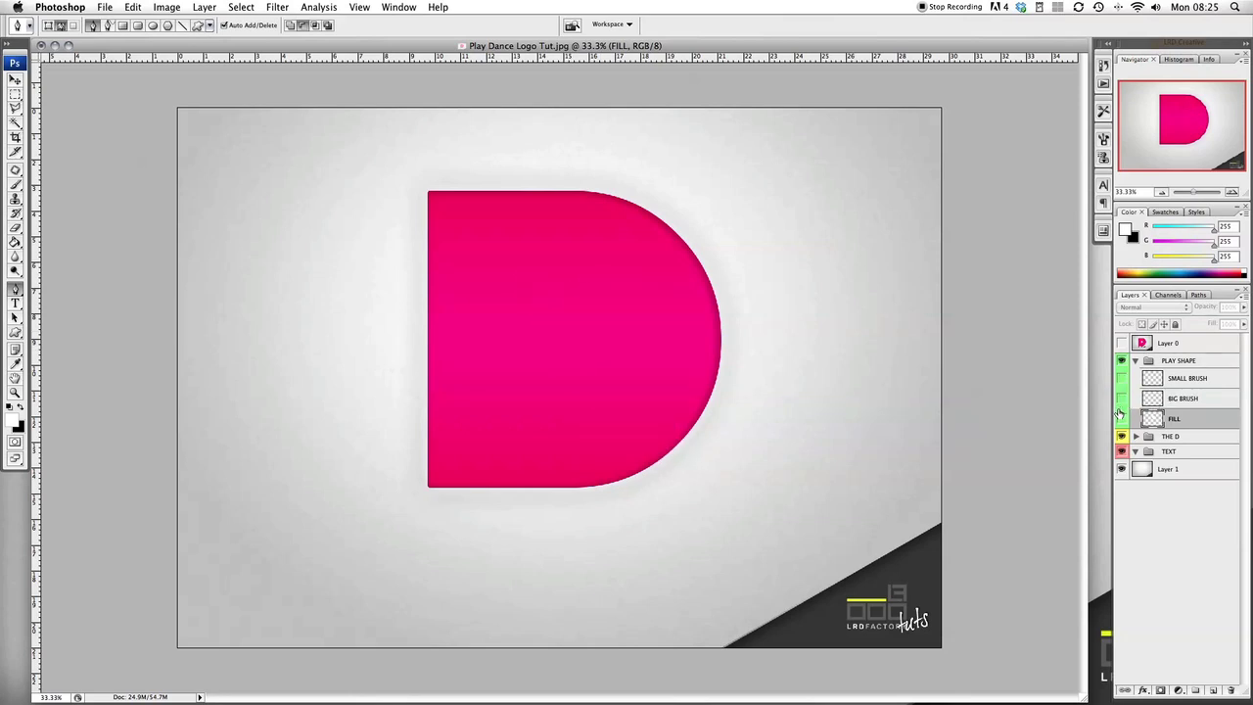
click(1122, 418)
click(1122, 398)
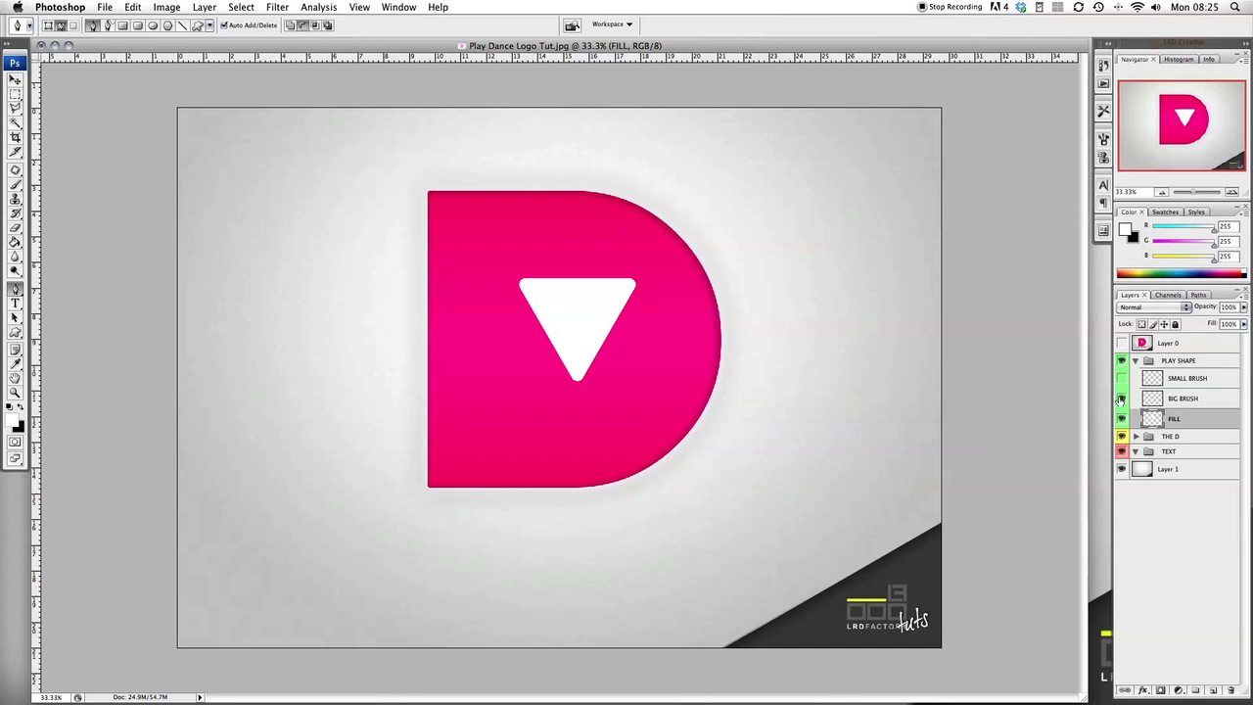
click(1122, 378)
- Set both BIG BRUSH and SMALL BRUSH layers to Overlay blending
click(1195, 399)
click(1186, 308)
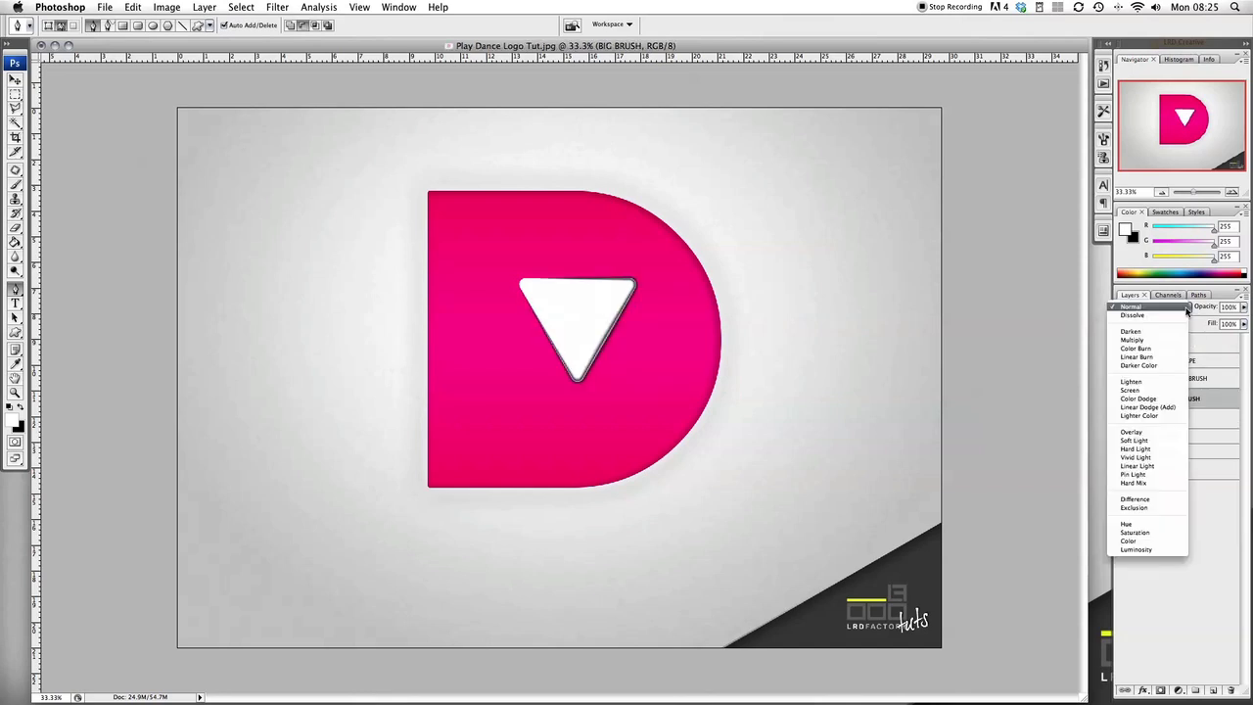
click(1179, 390)
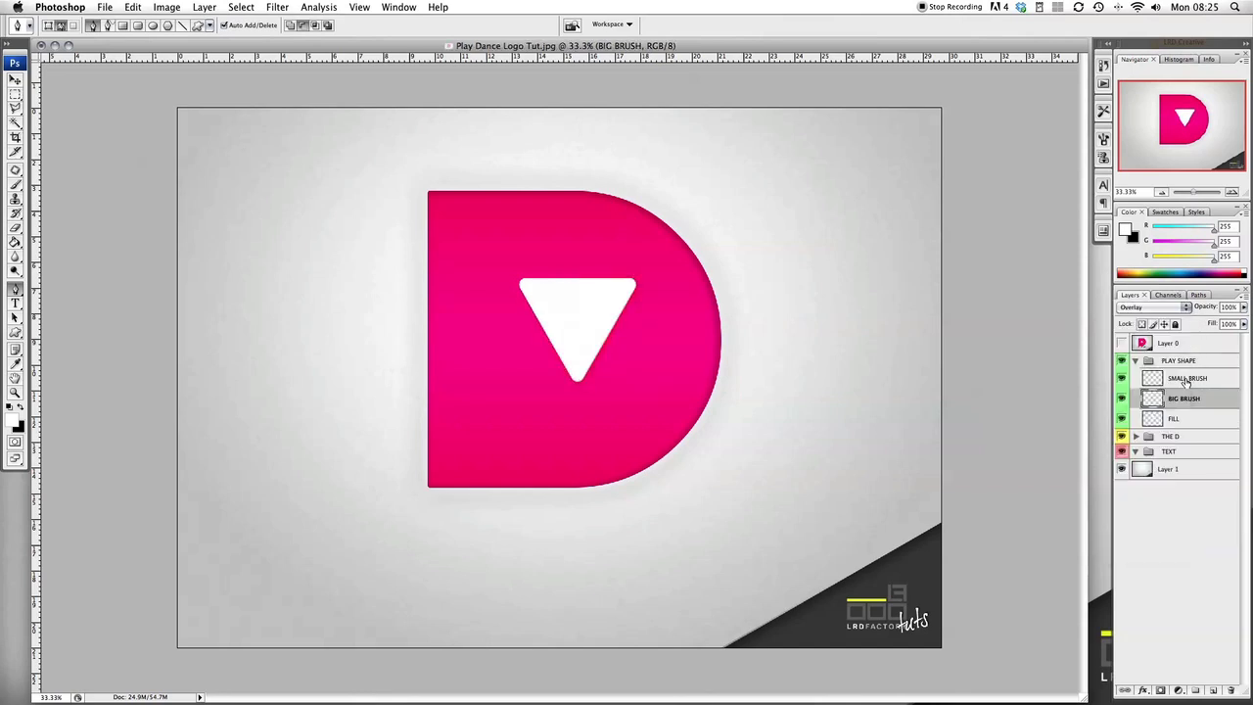
click(1194, 377)
click(1191, 308)
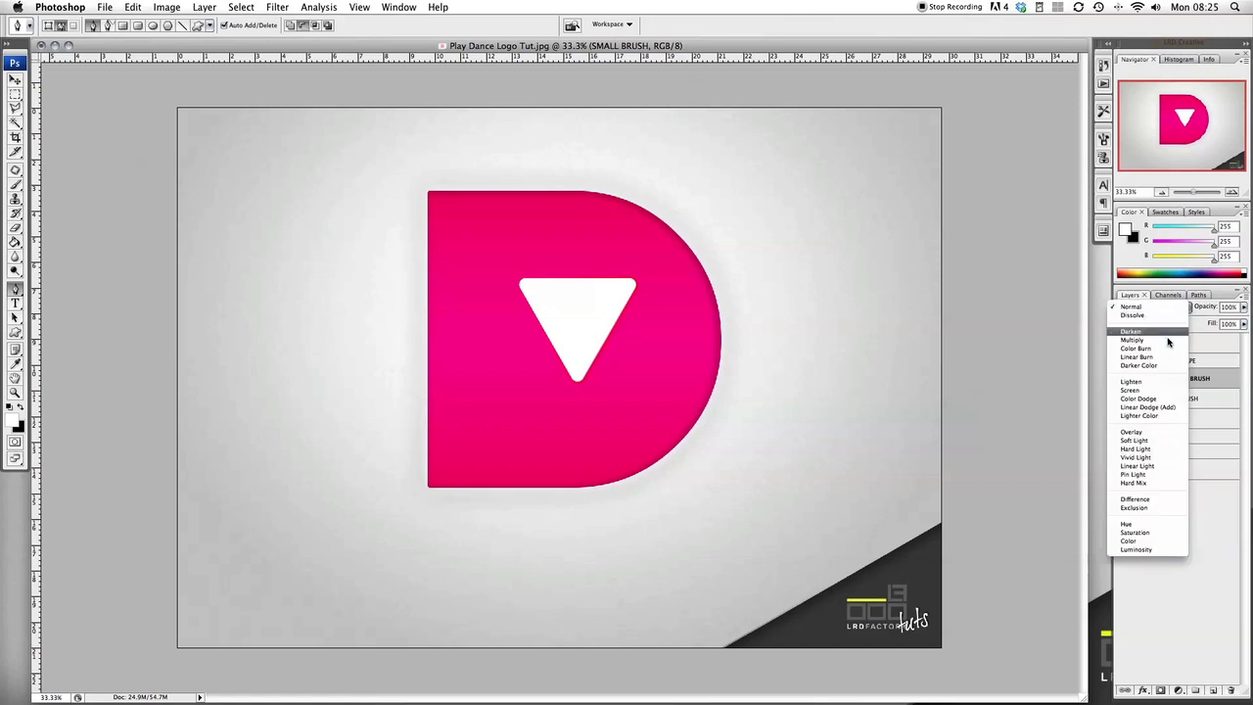
click(1156, 432)
click(1180, 418)
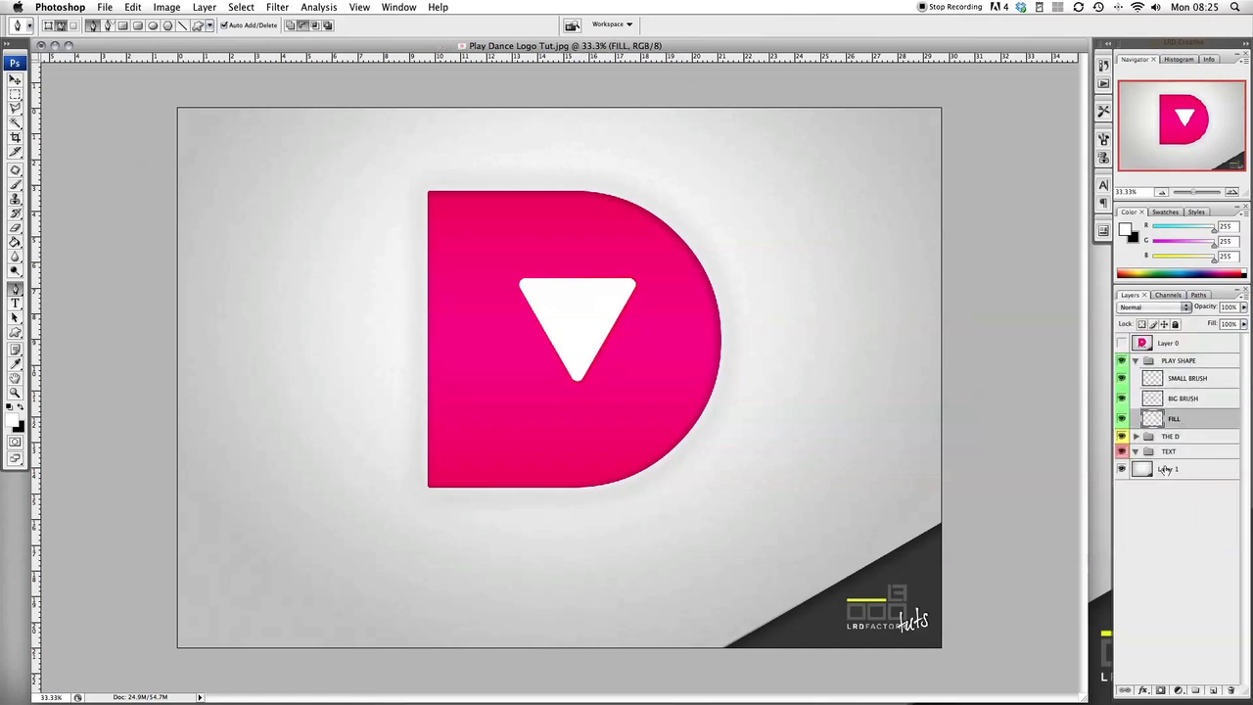
click(1143, 690)
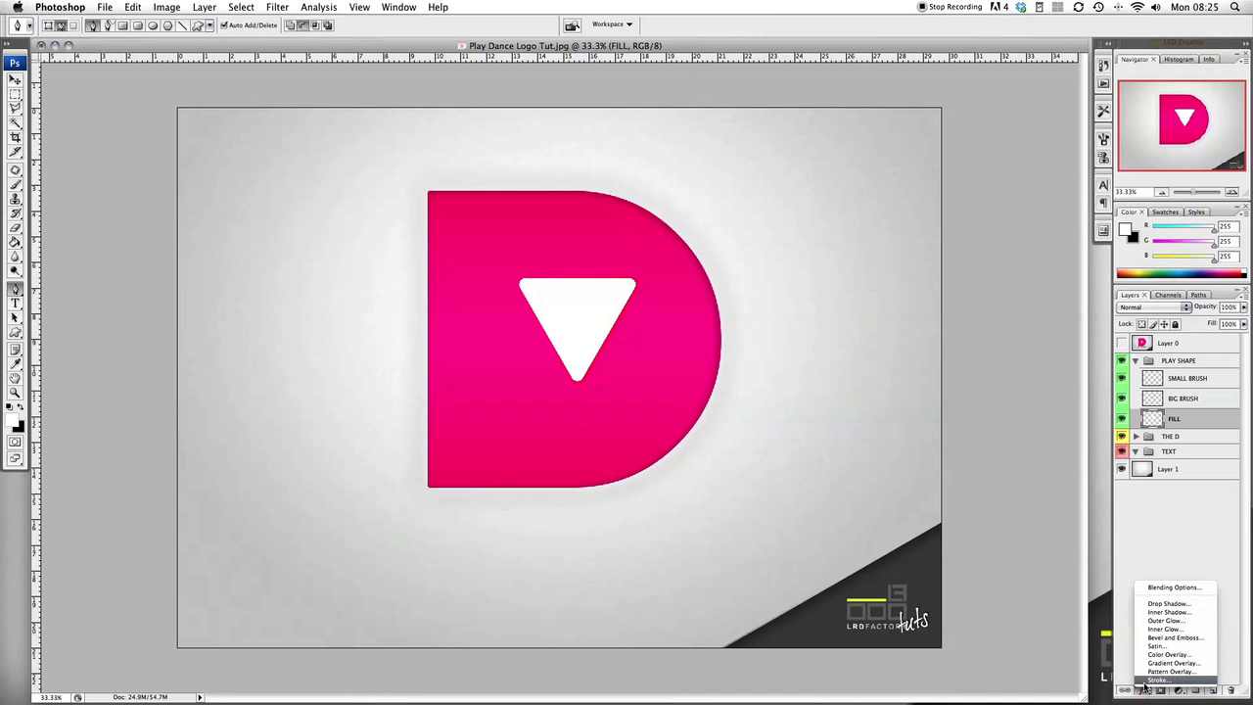
- Add a Normal white Outer Glow of size 65 to the triangle
click(1163, 622)
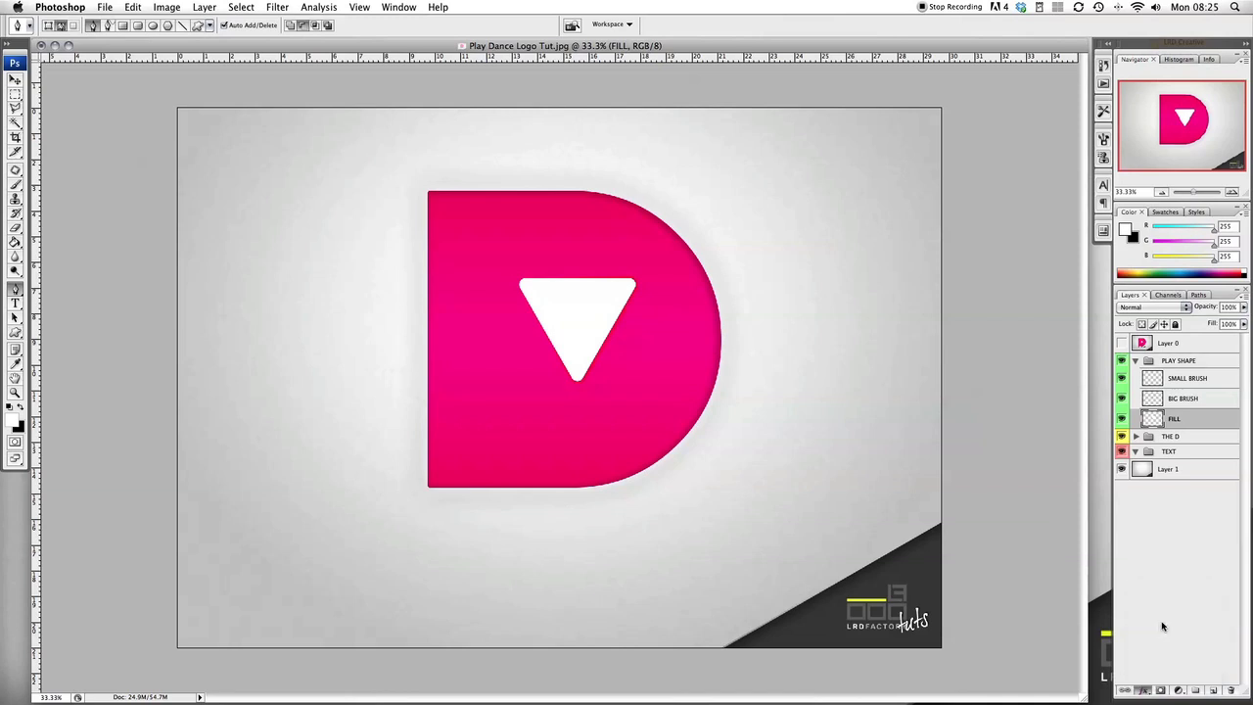
click(929, 236)
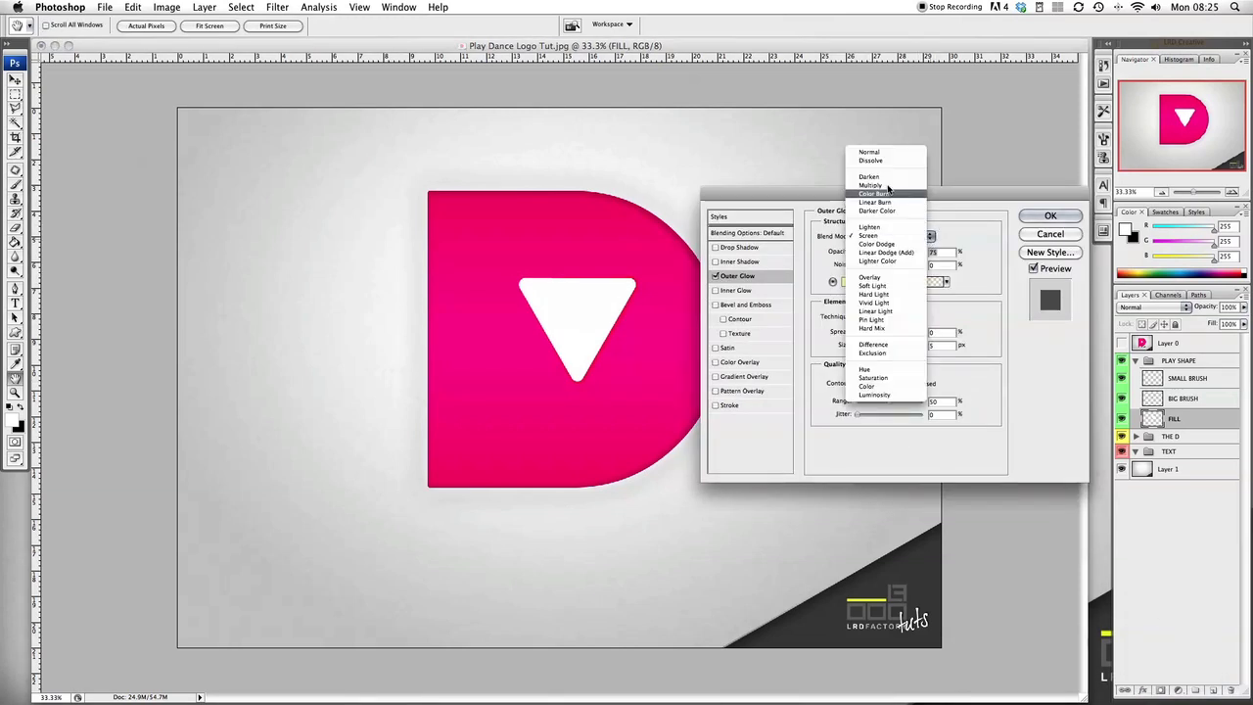
click(871, 152)
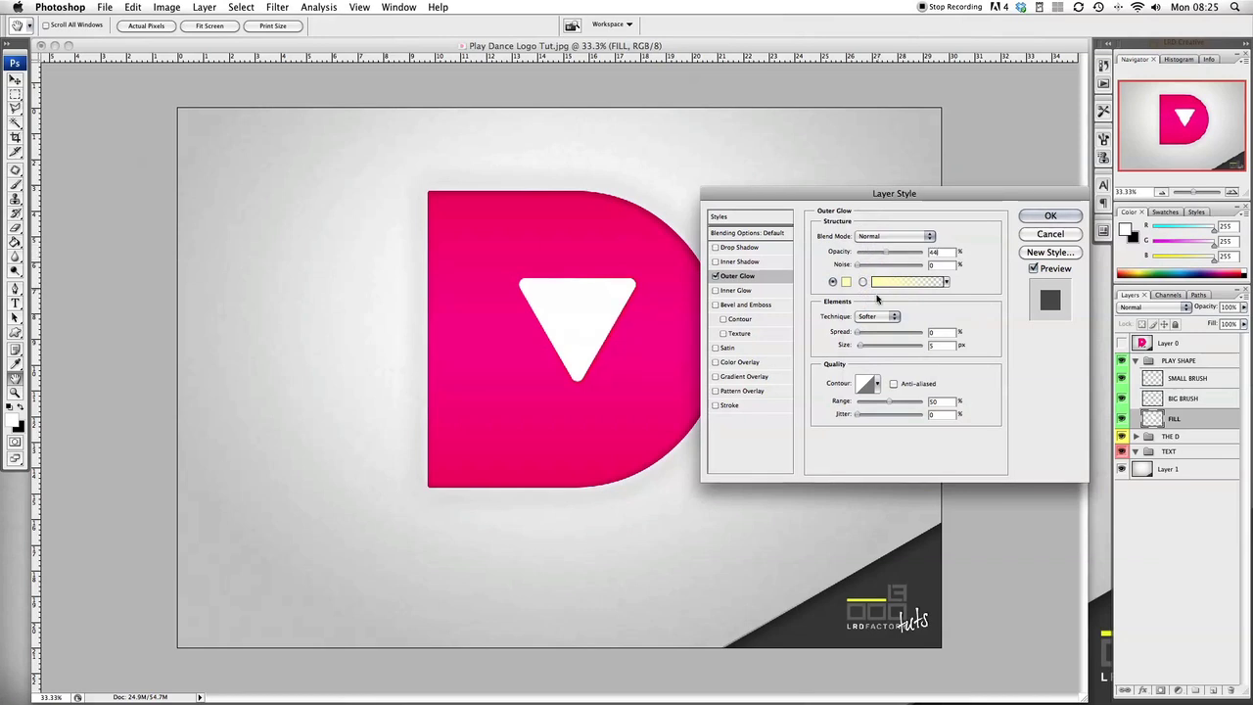
click(846, 282)
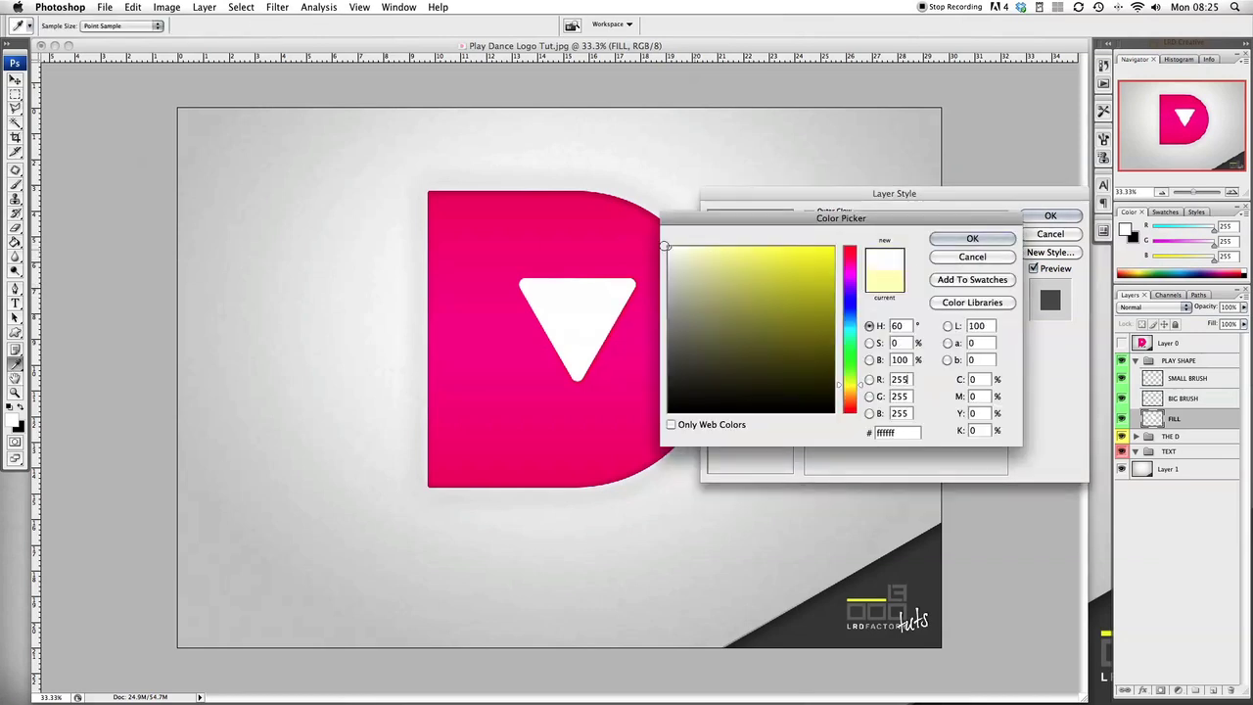
click(972, 238)
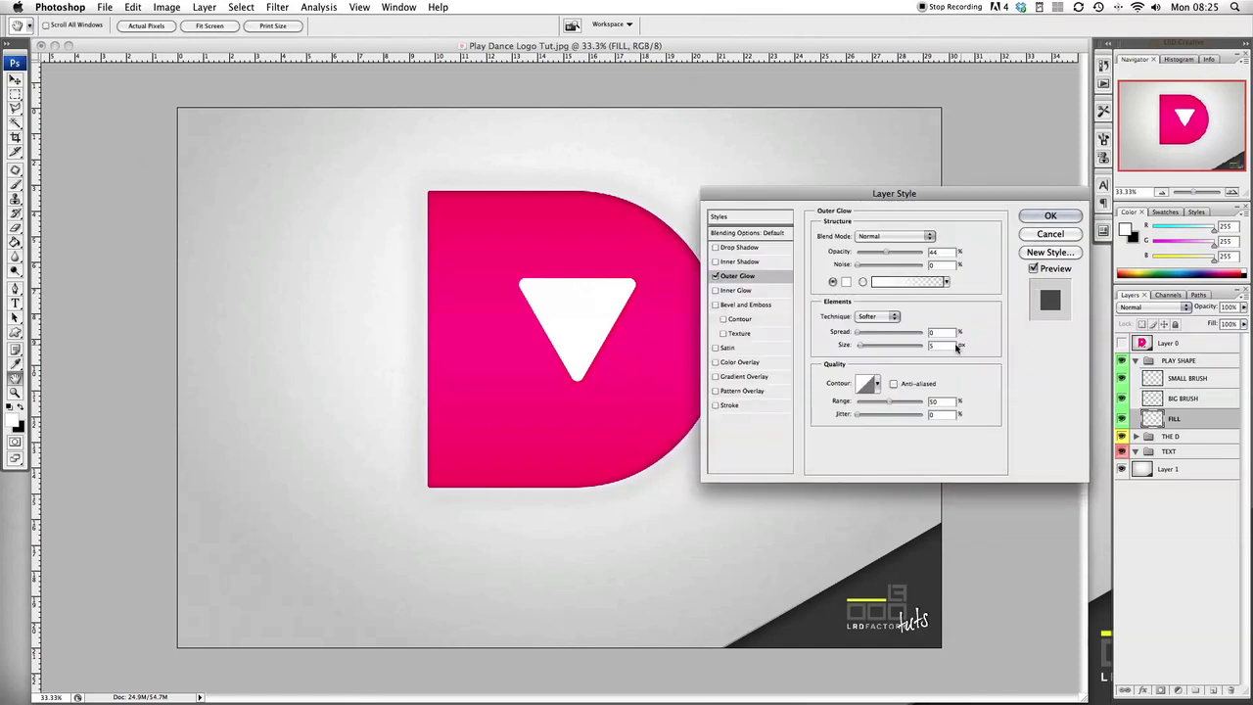
drag(860, 345, 895, 342)
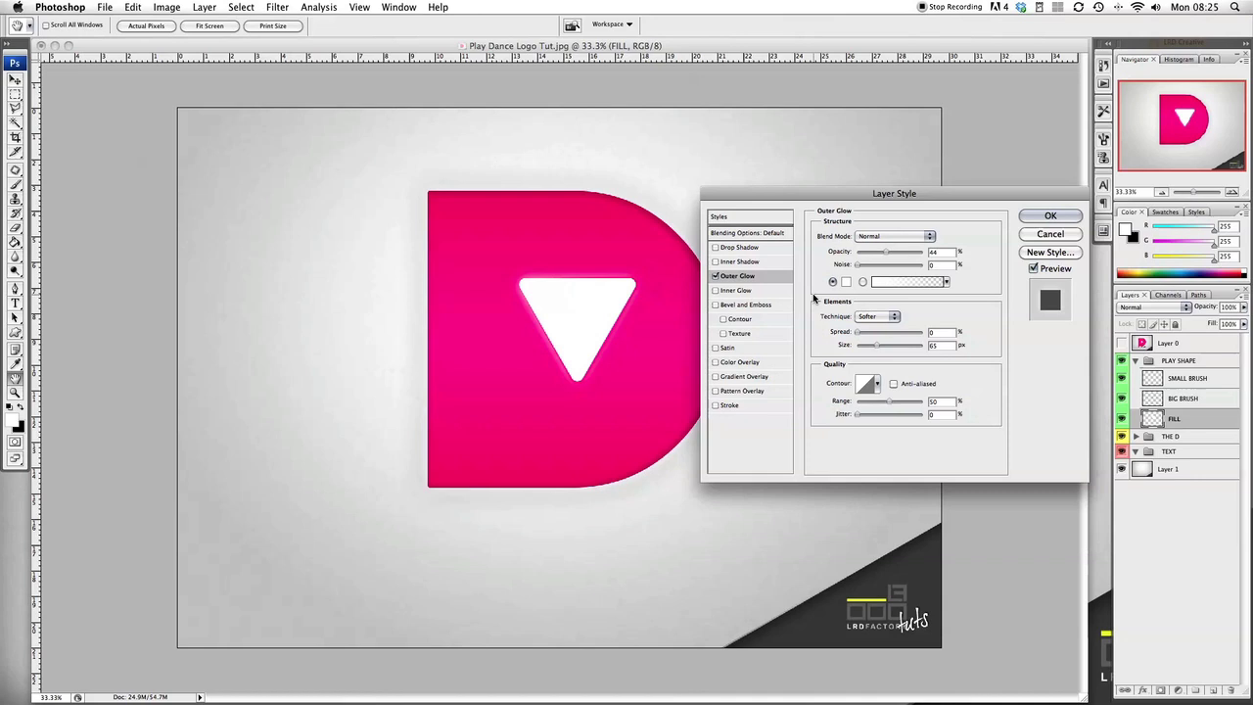
- Add a reversed, Reflected Soft Light Gradient Overlay at 150 scale and apply the effects
click(741, 378)
click(893, 236)
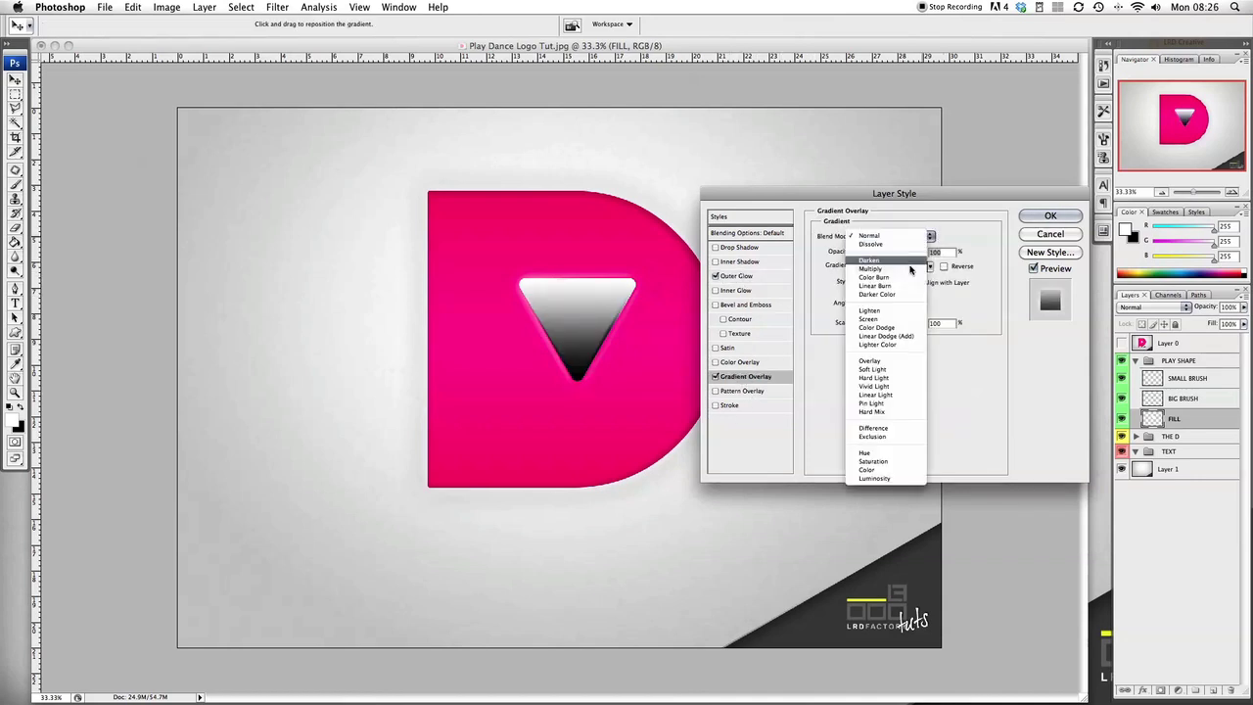
click(885, 370)
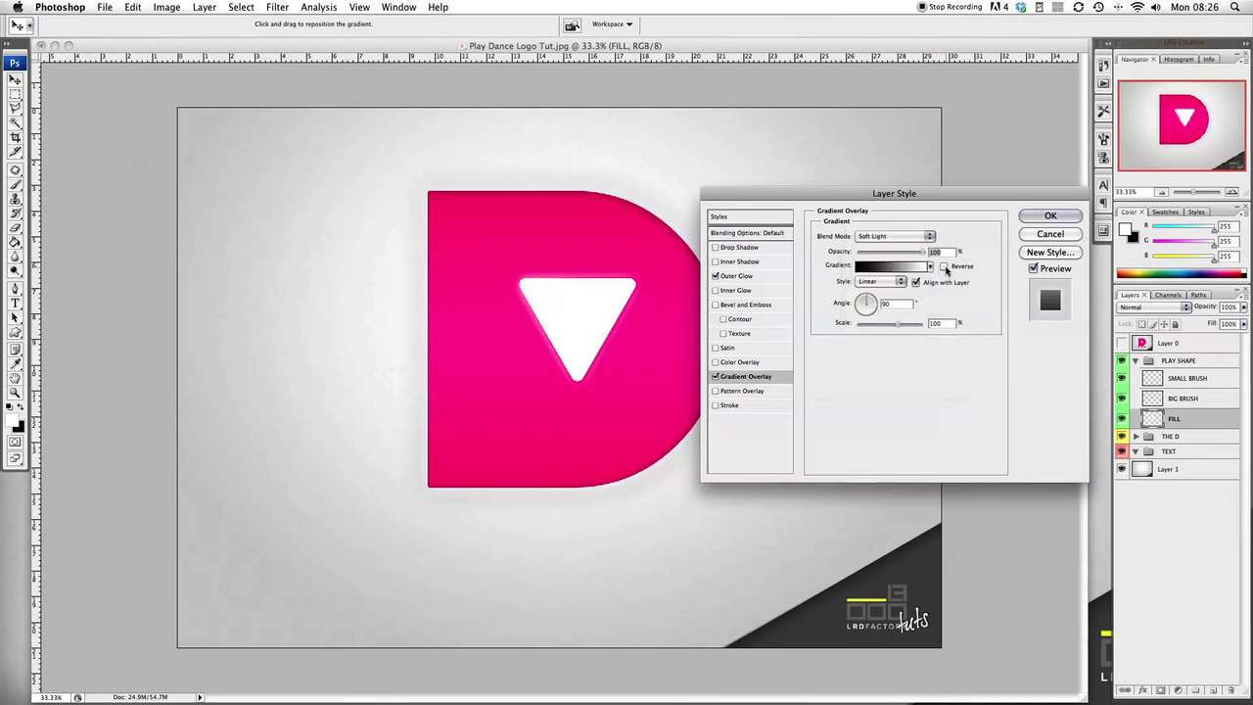
click(945, 266)
click(886, 281)
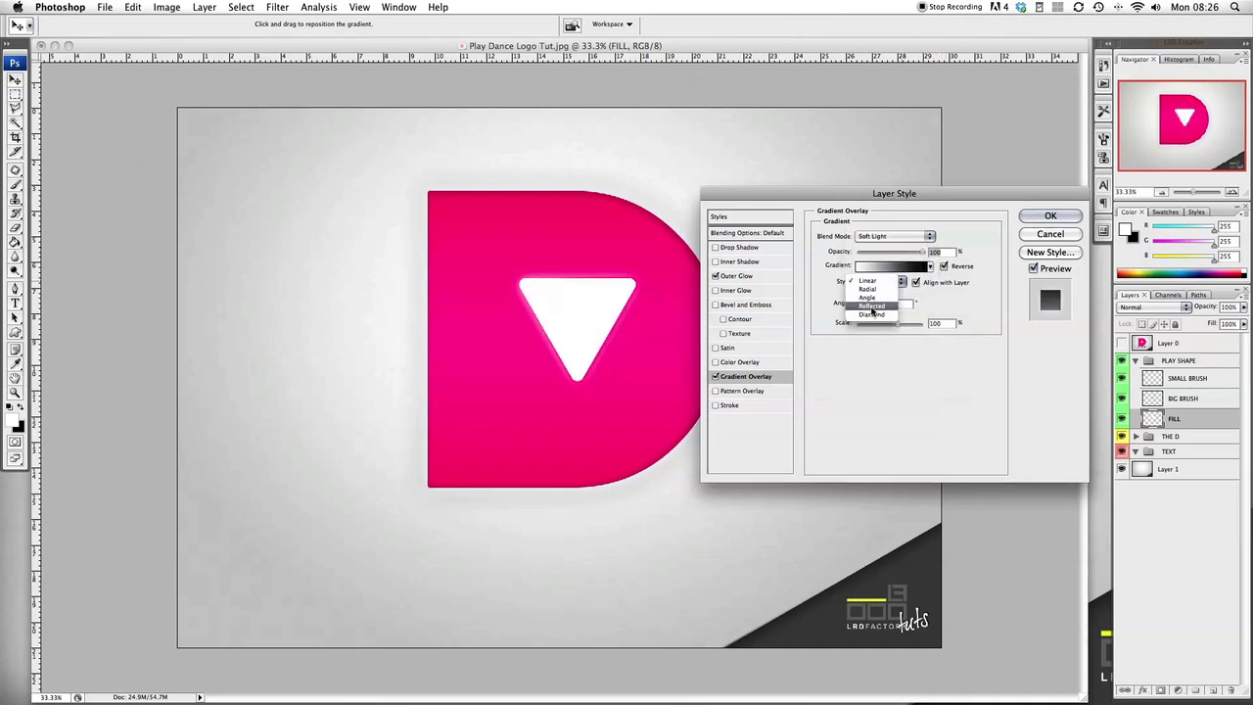
click(871, 308)
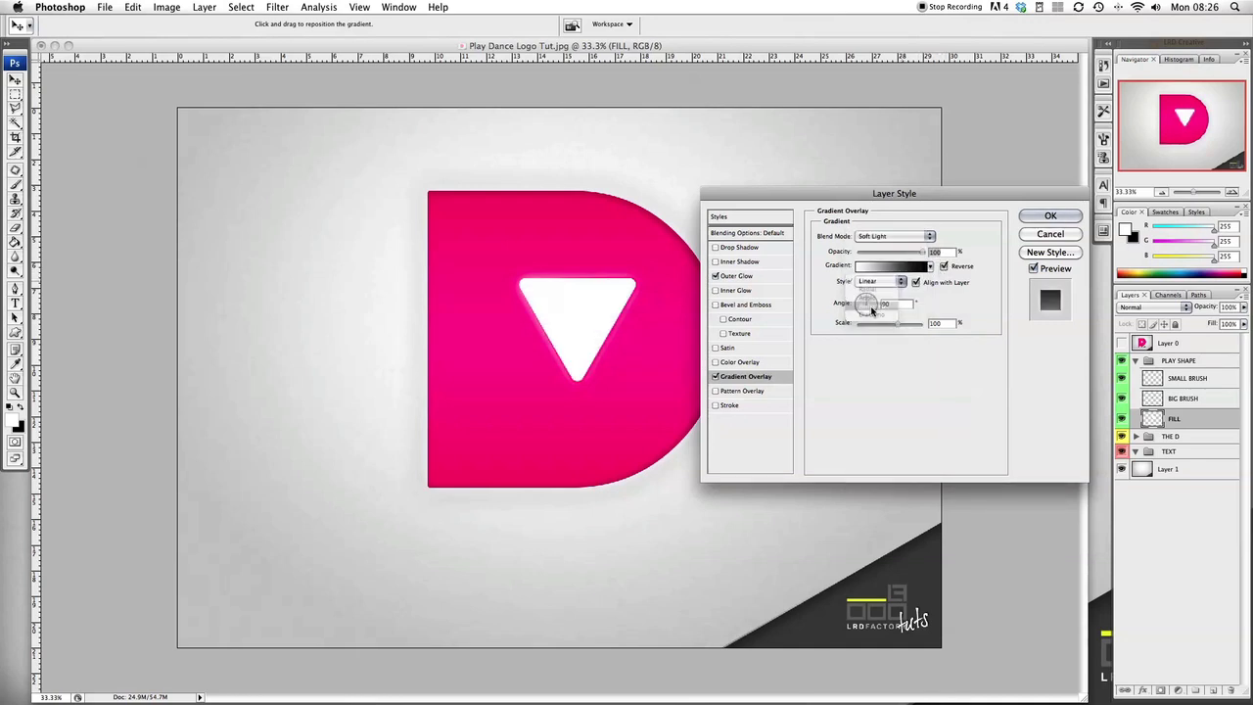
click(958, 325)
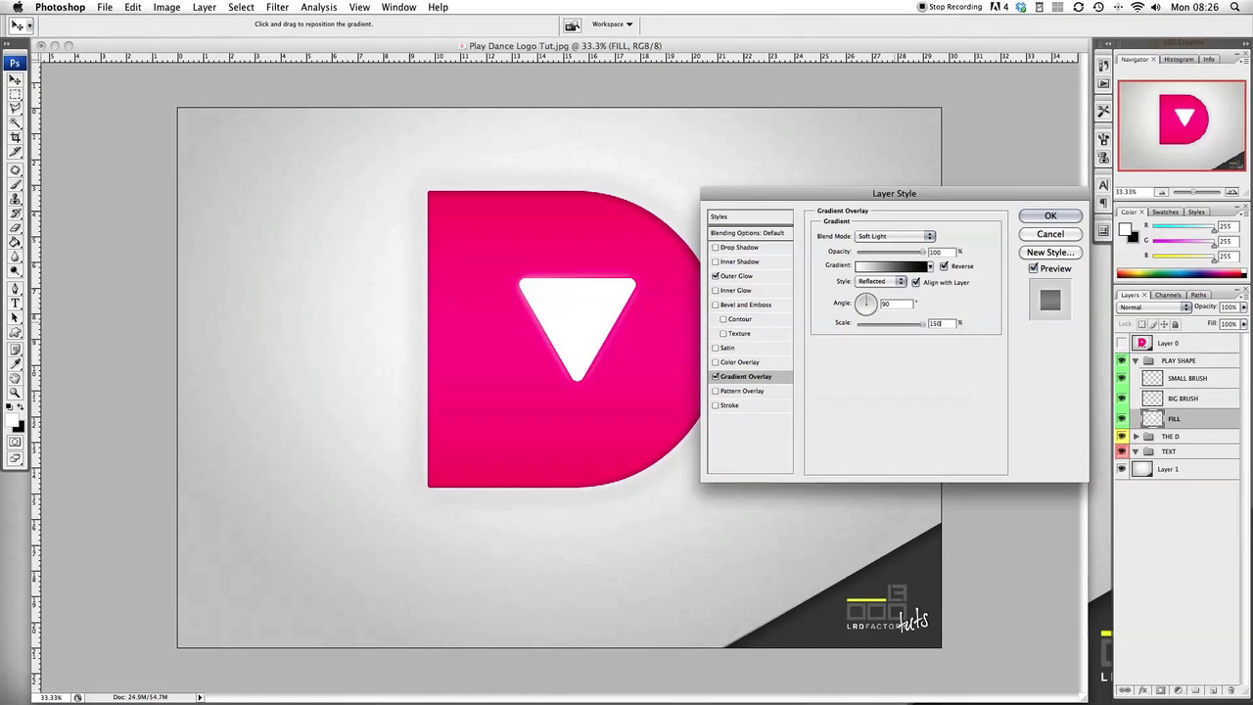
key(Return)
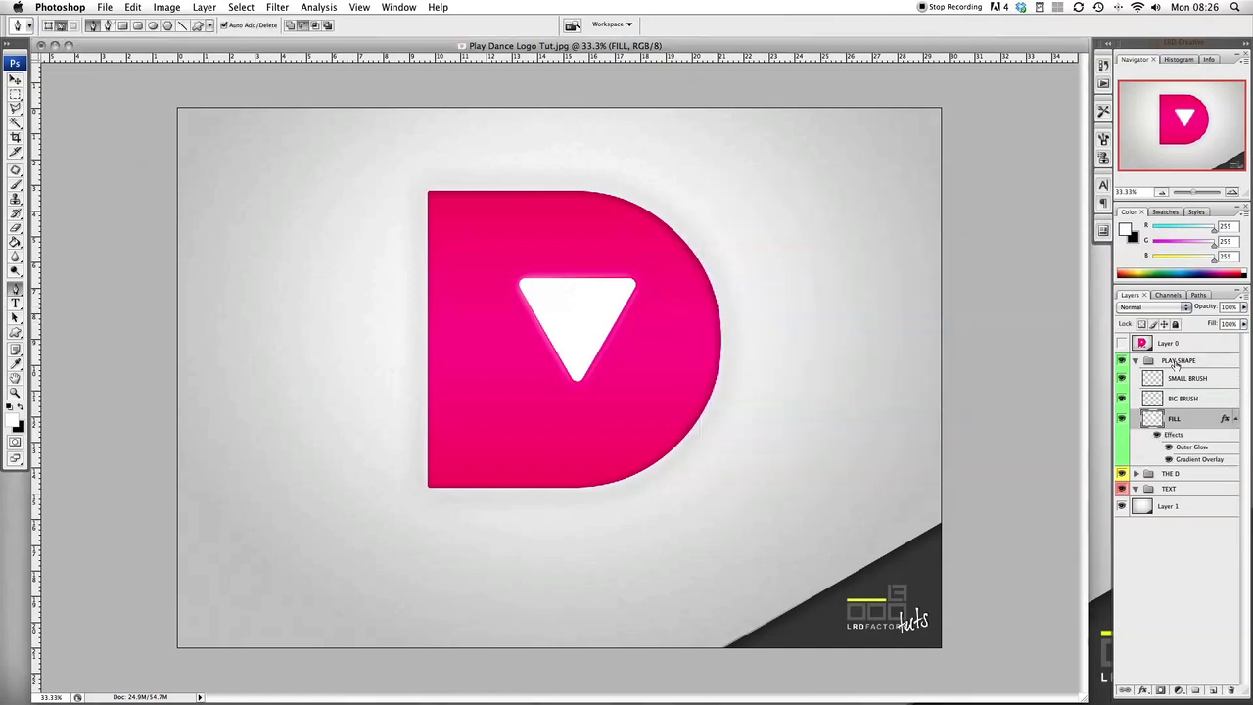
- Rotate the PLAY SHAPE triangle -90° to point right and scale it to about 89%
key(p)
click(1152, 363)
click(1136, 361)
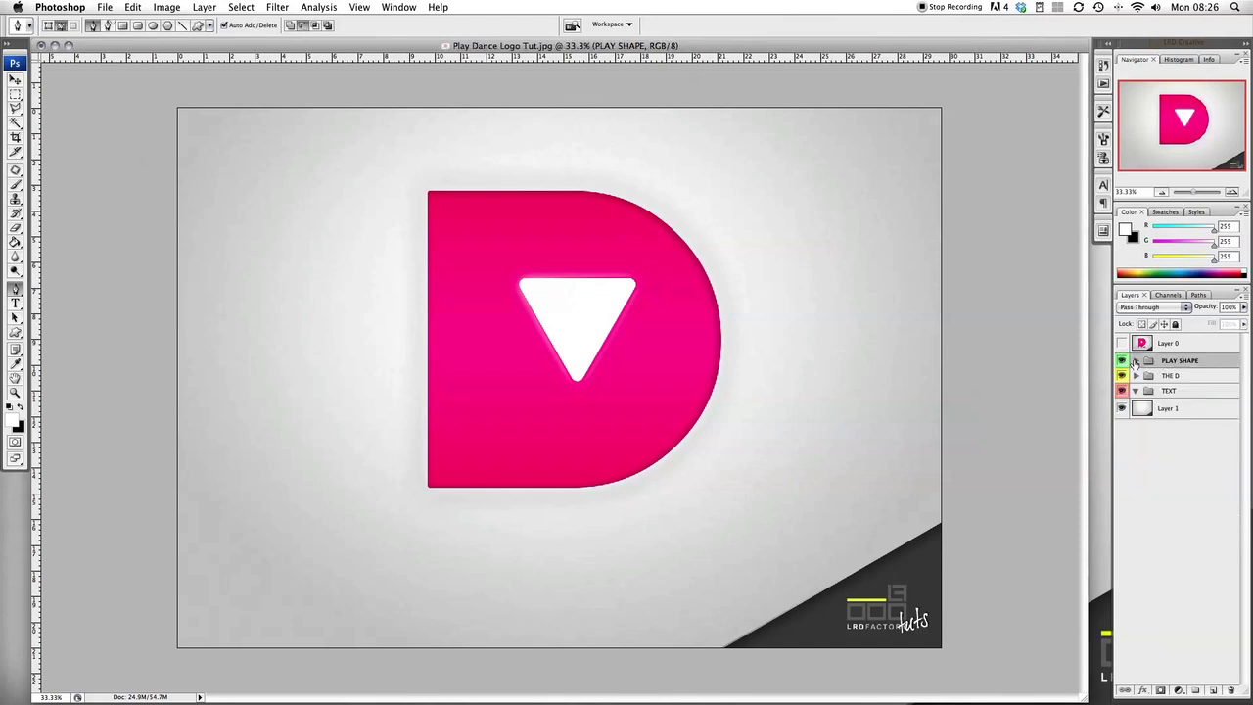
key(ctrl+t)
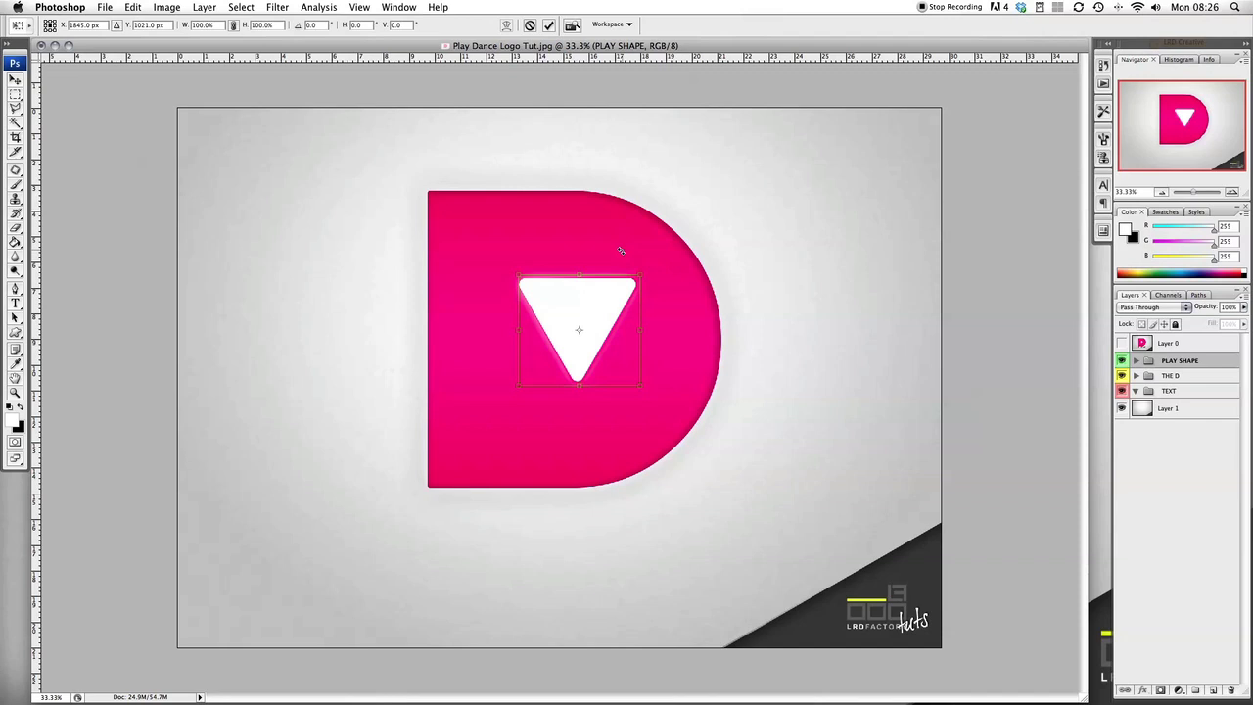
drag(621, 251, 484, 271)
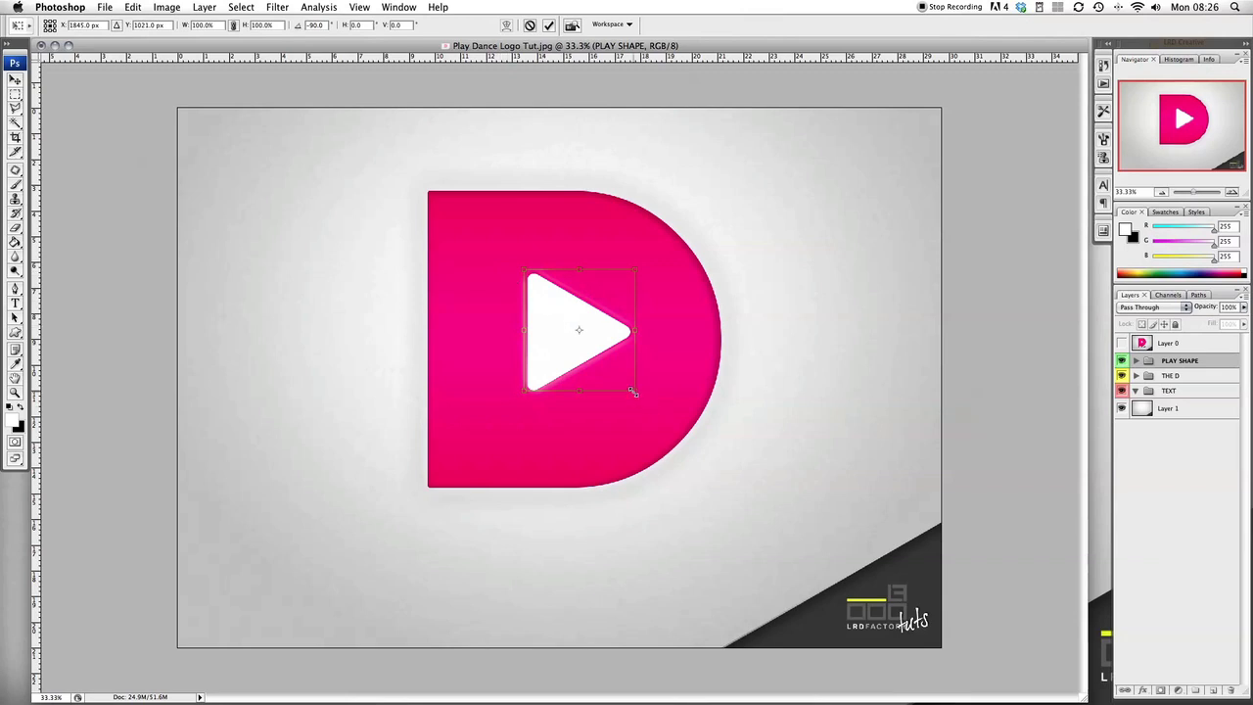
drag(632, 391, 616, 382)
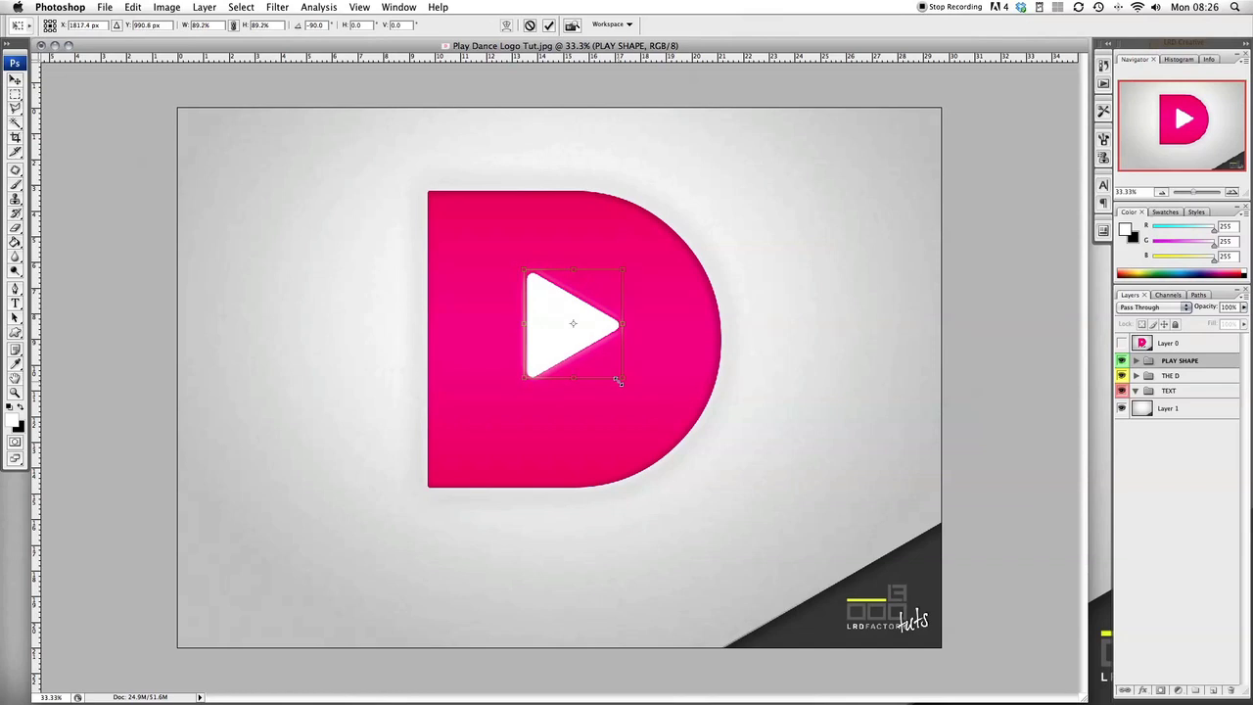
key(Return)
key(p)
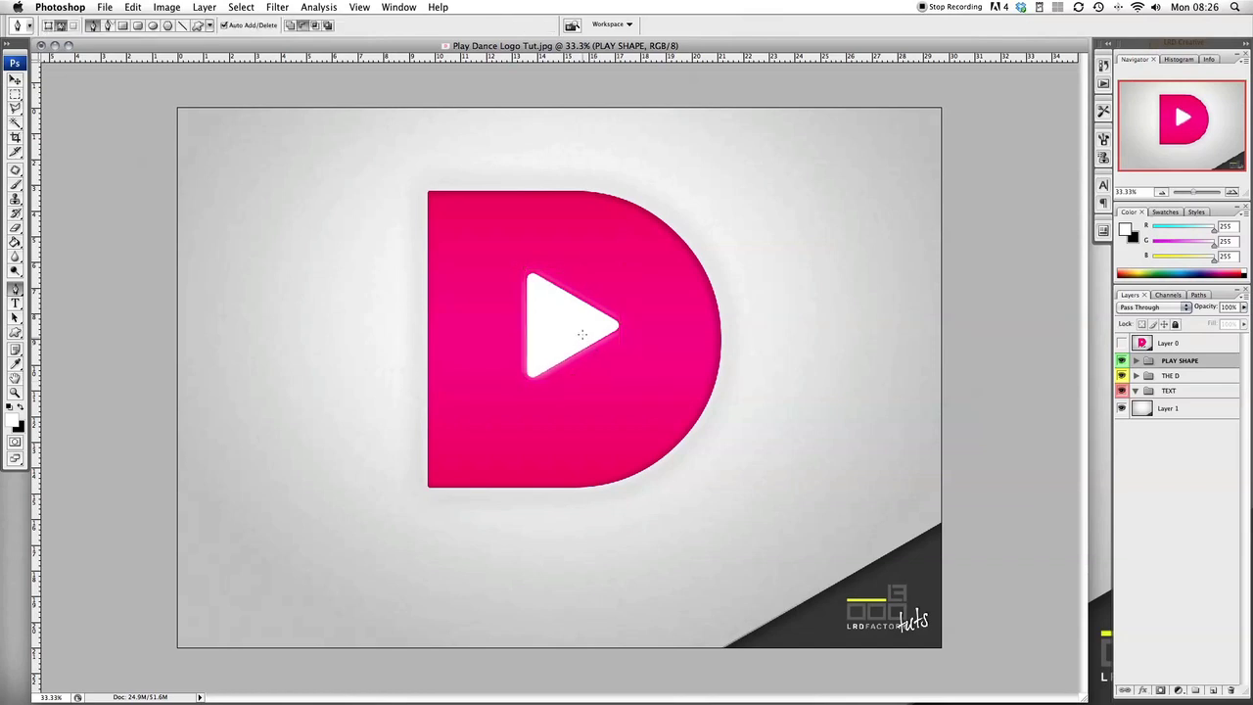
- Nudge the play triangle slightly down inside the pink D
click(15, 79)
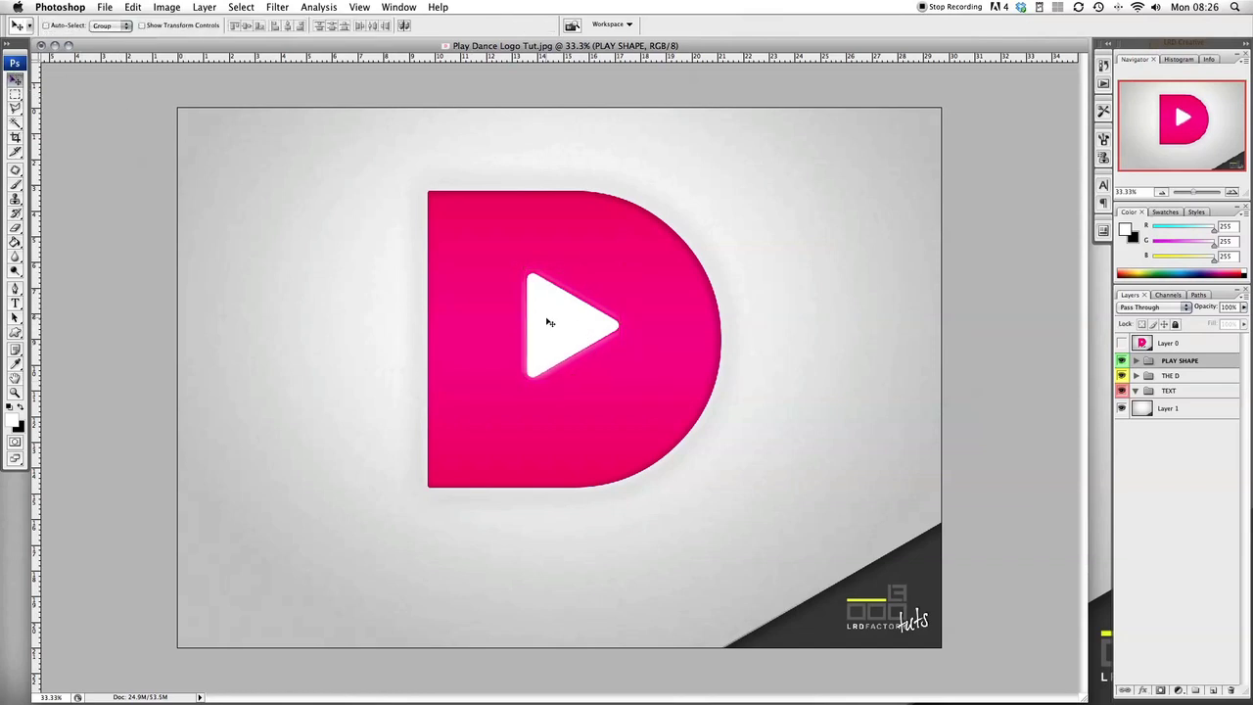
drag(549, 325, 548, 333)
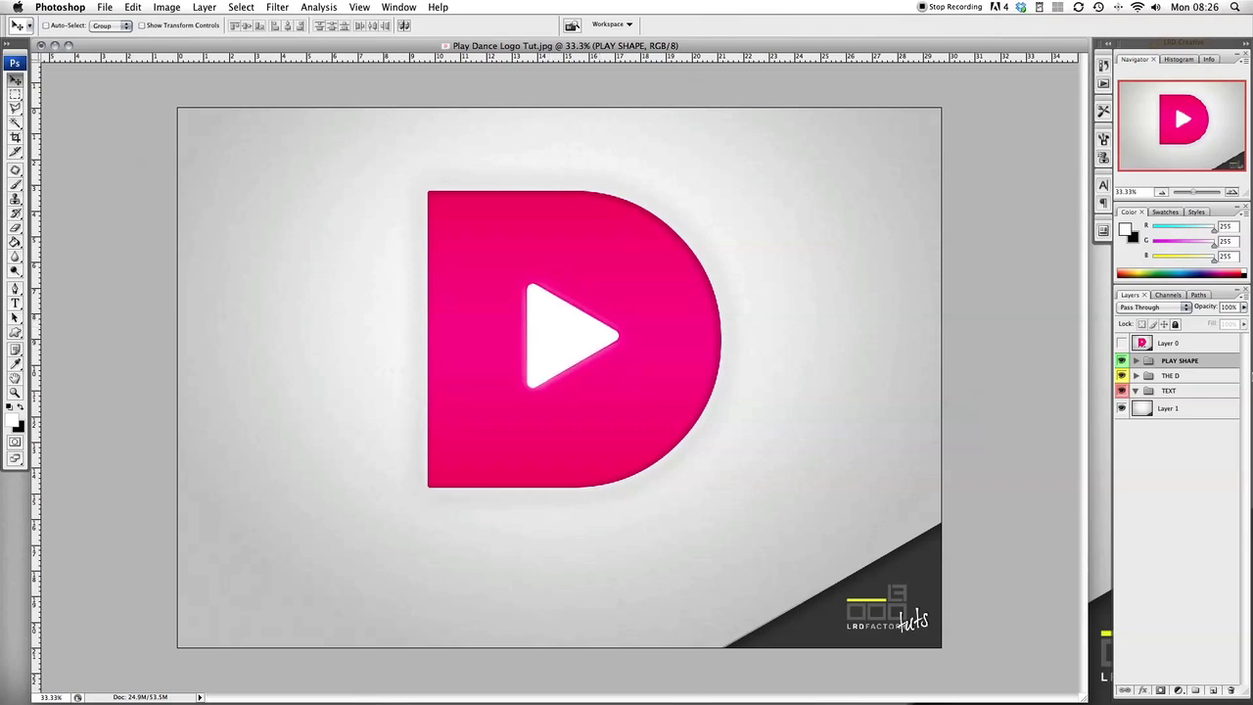
click(1161, 391)
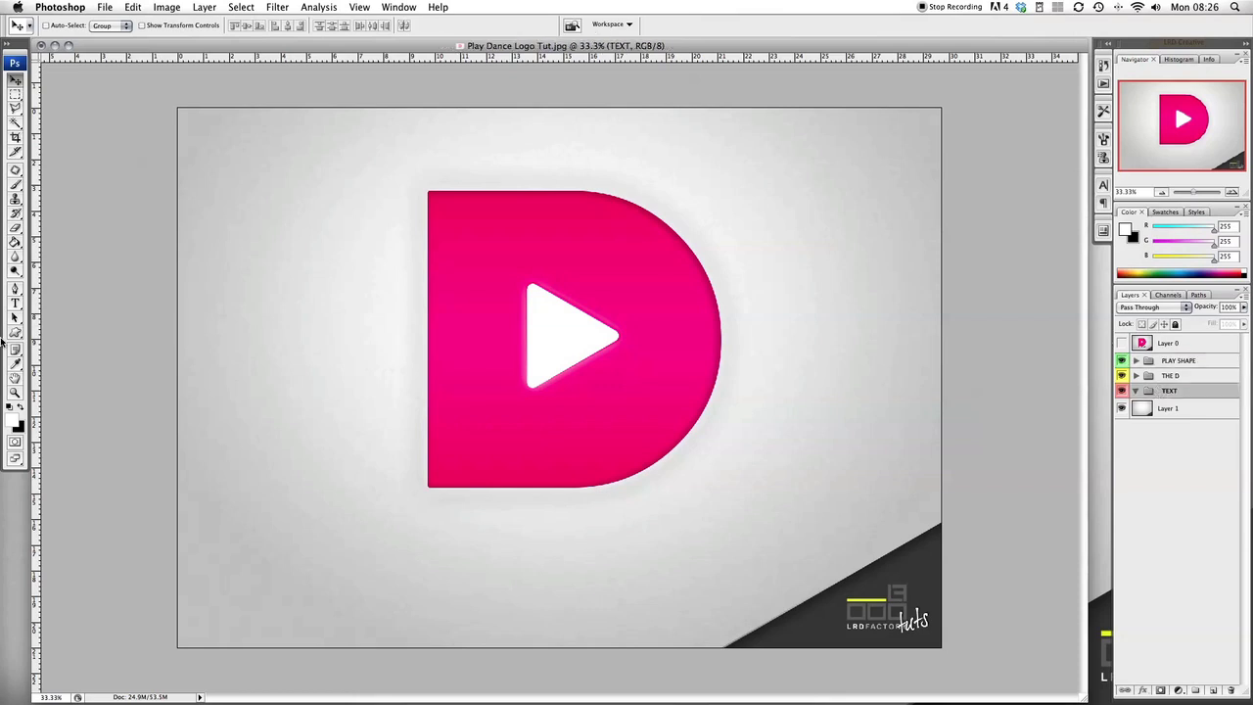
- Set the horizontal Type tool to the abeatbyKai font at 62 pt
click(16, 303)
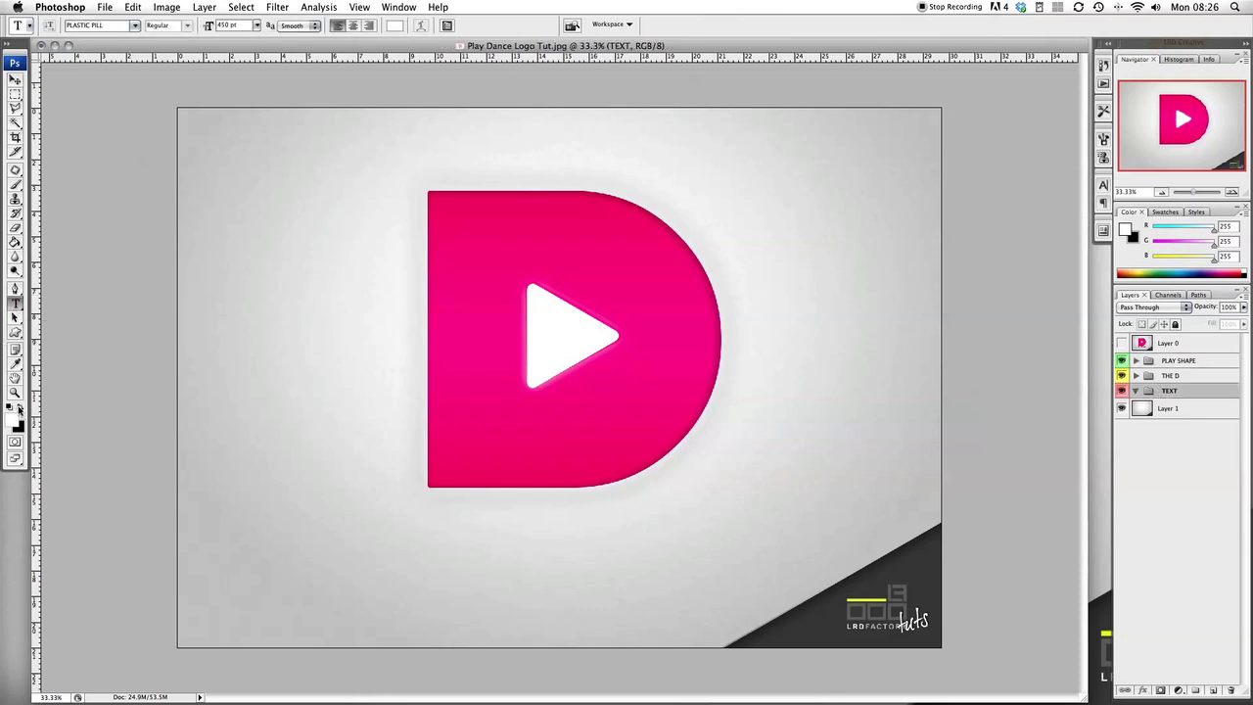
click(9, 407)
click(14, 303)
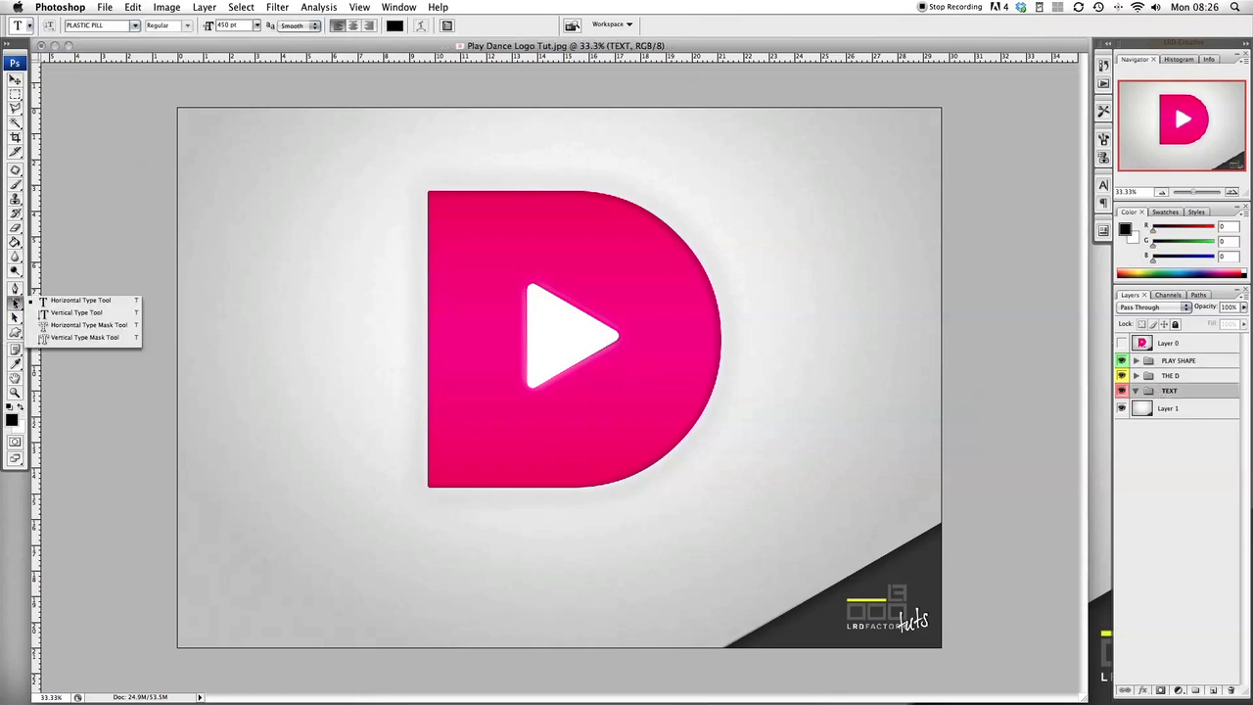
click(113, 26)
click(102, 26)
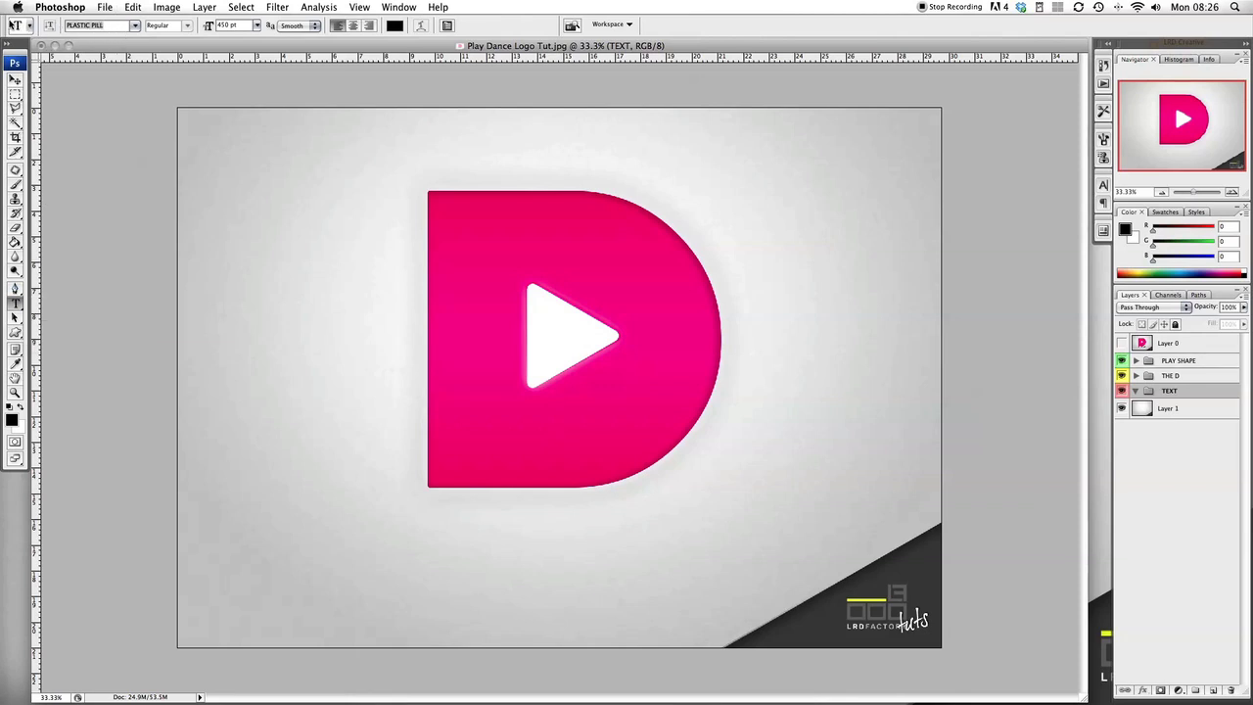
text(abeatbyKai)
click(134, 25)
click(134, 62)
click(253, 537)
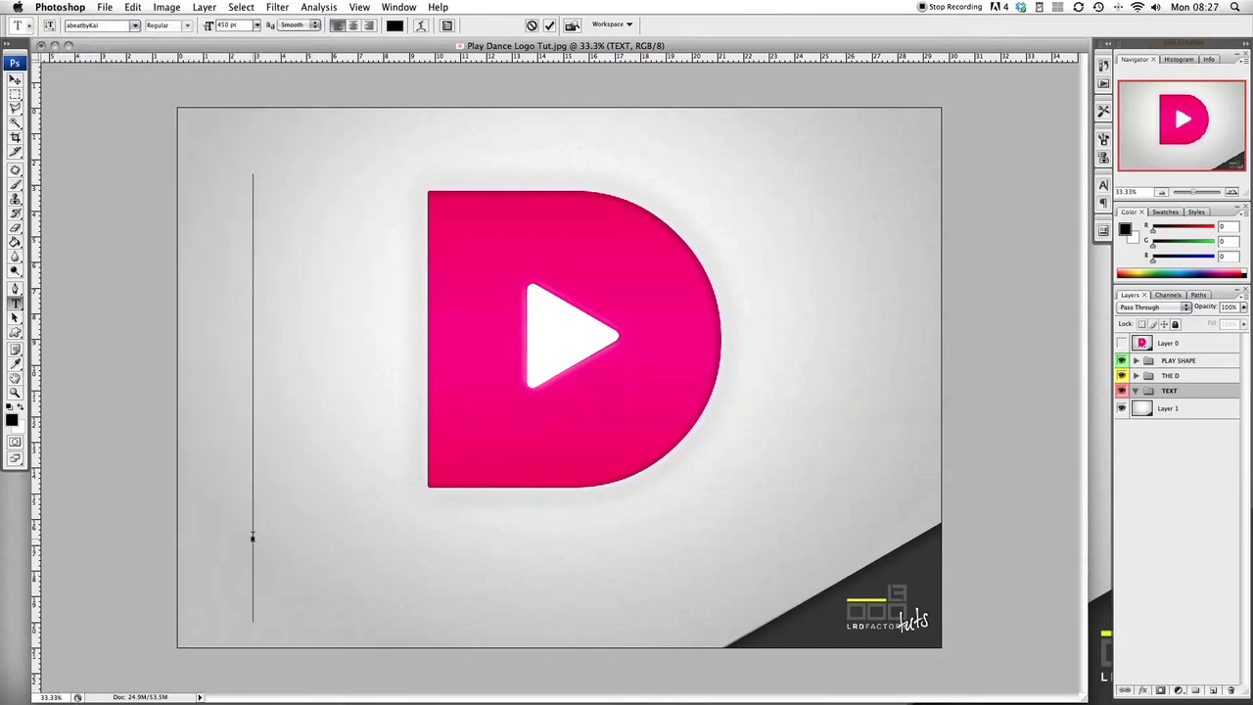
click(233, 24)
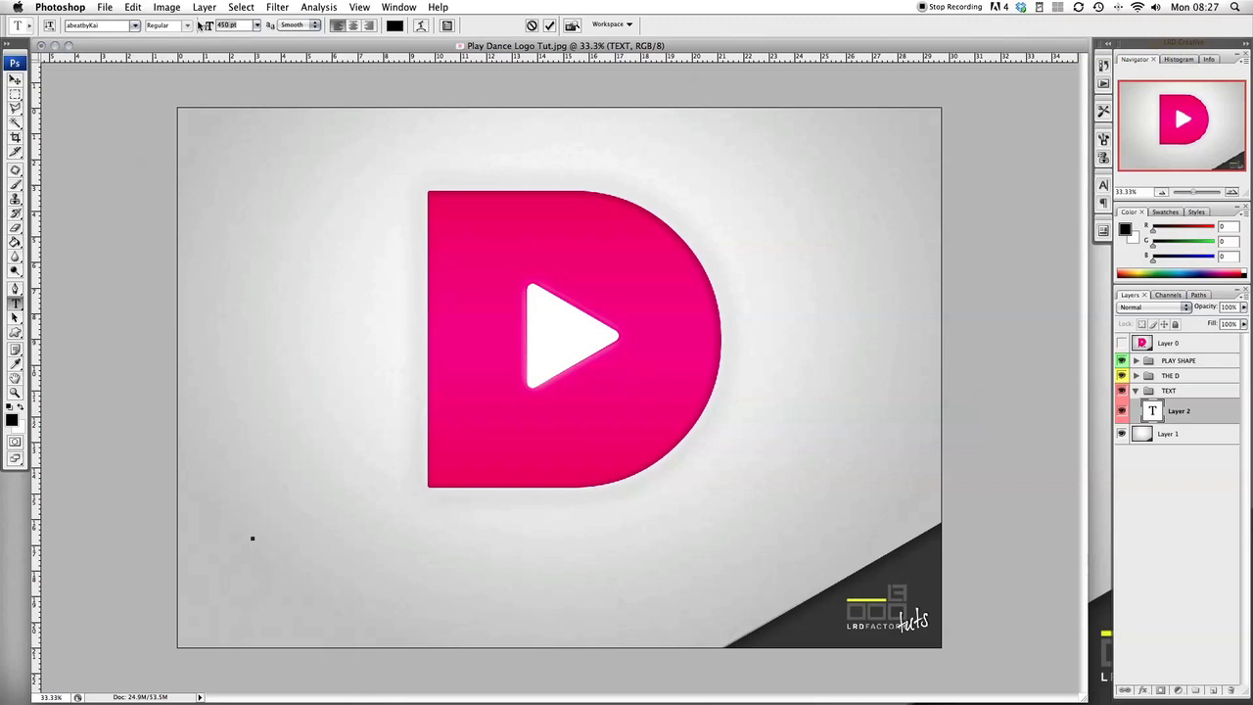
text(62)
click(1152, 411)
- Type PlayDANCE, centre it beneath the pink D, and duplicate it twice
click(253, 534)
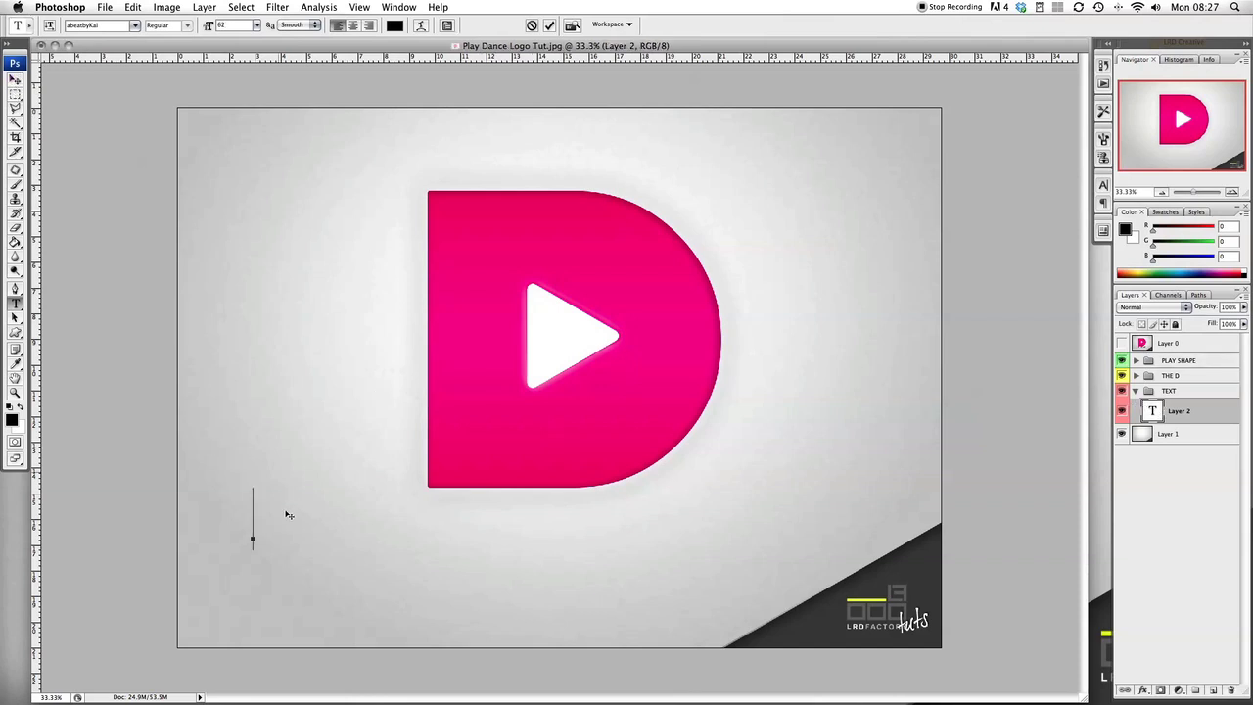
text(Play)
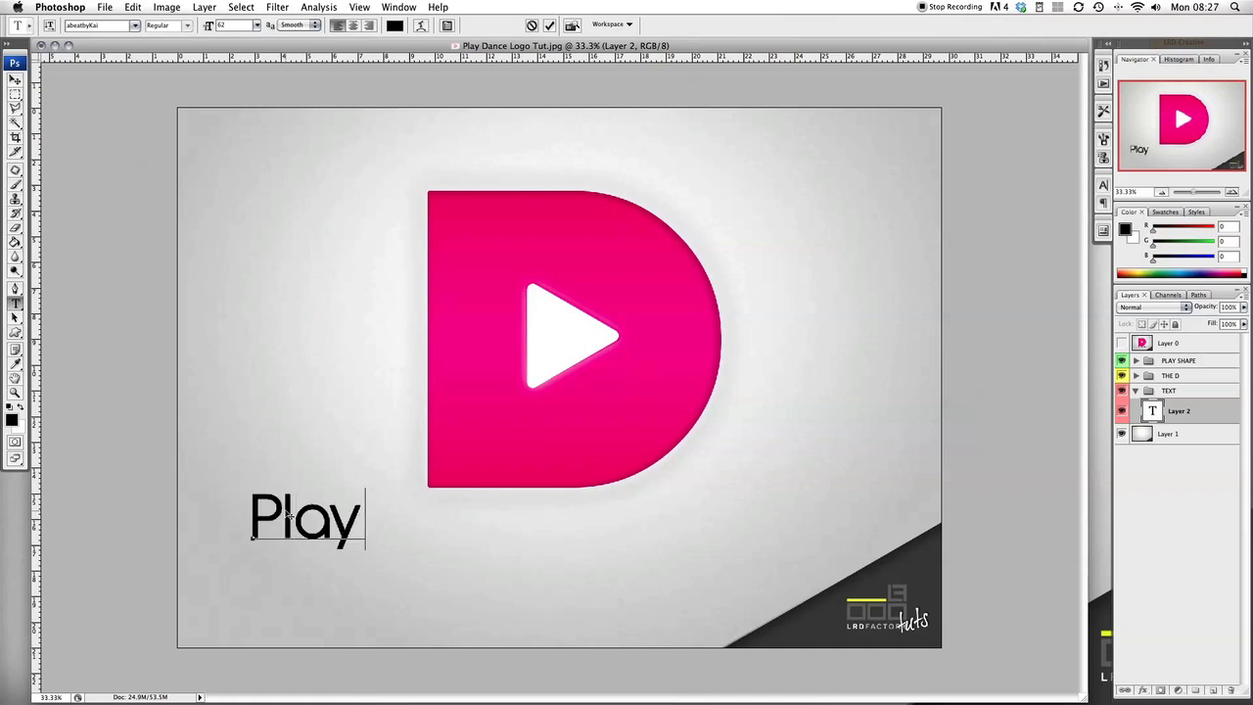
text(DANCE)
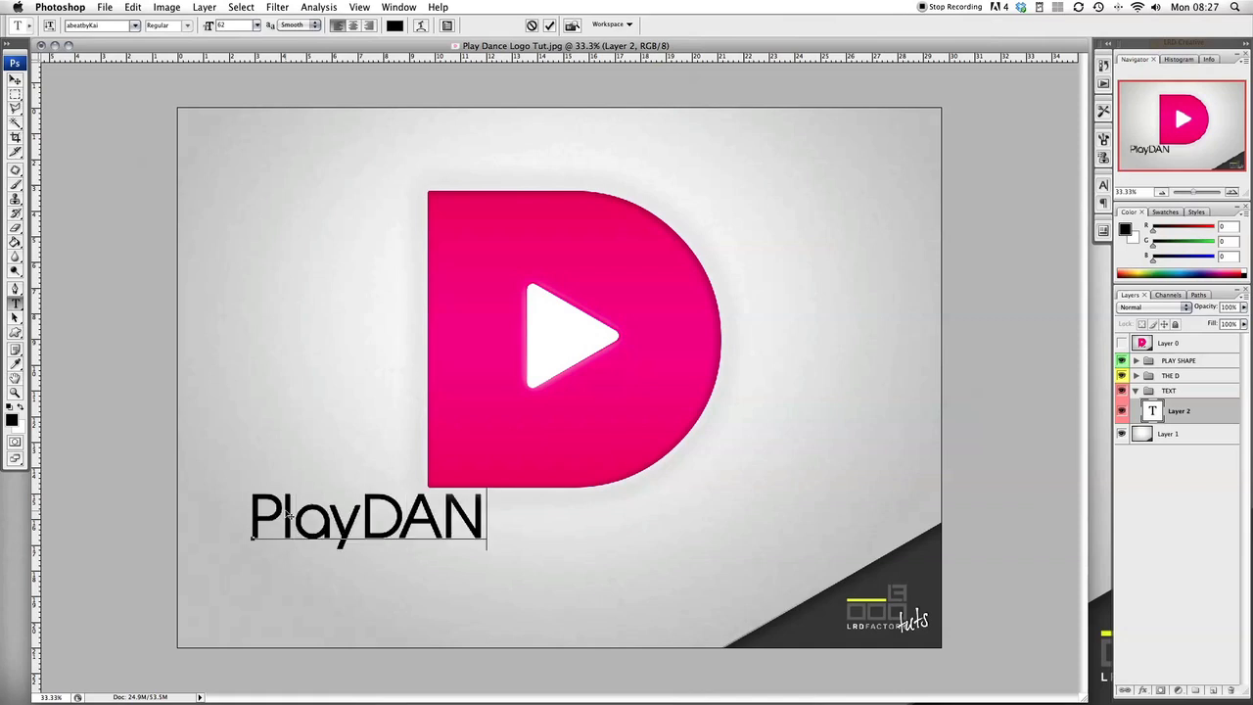
click(14, 78)
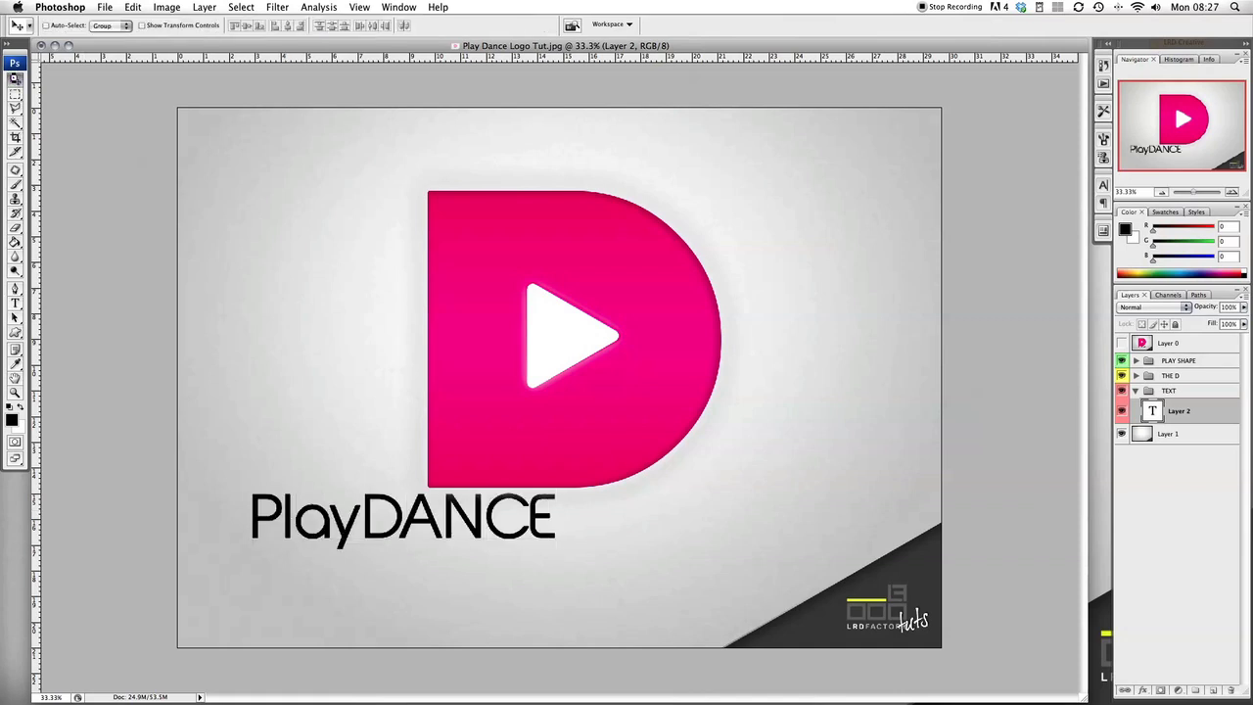
drag(379, 524, 534, 534)
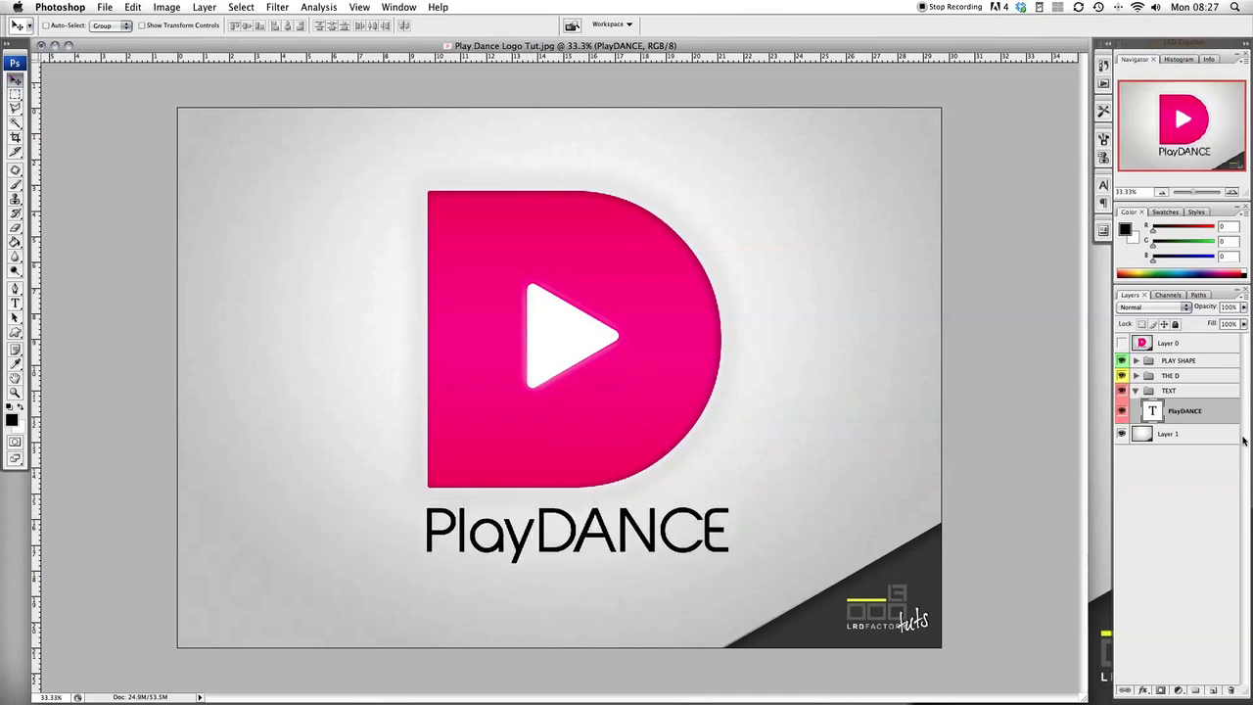
key(super+j)
key(super+j)
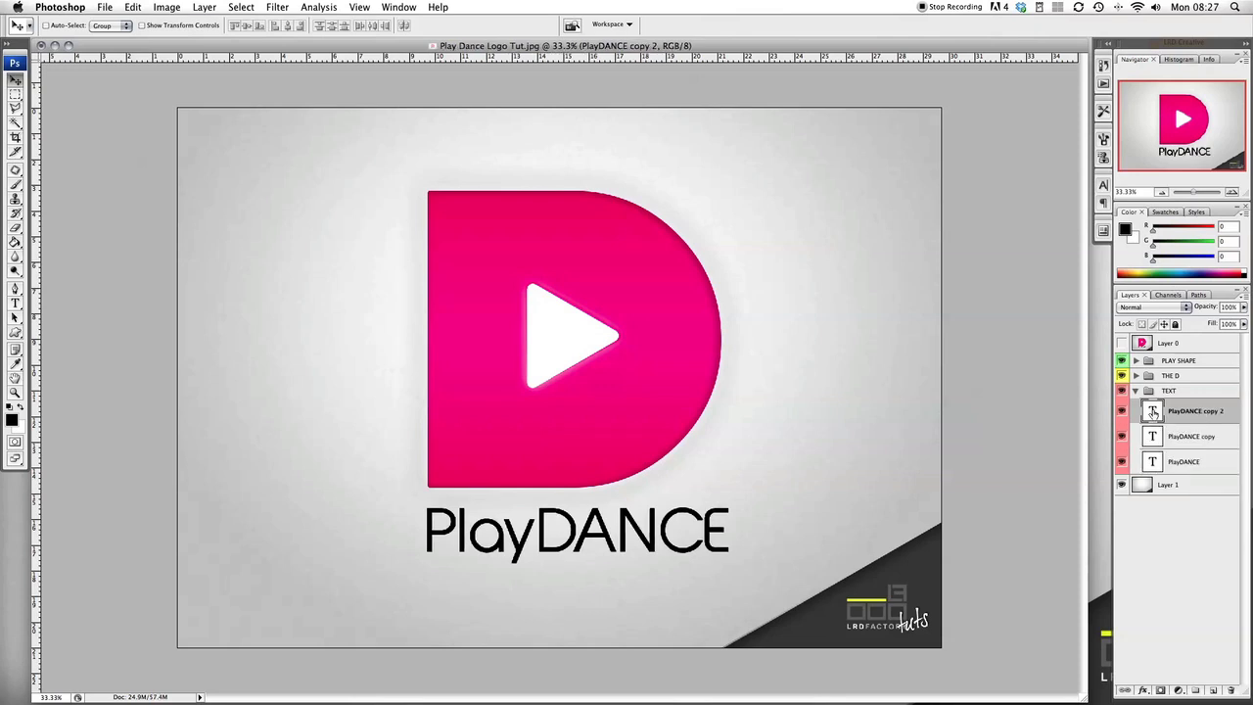
- Recolour the top PlayDANCE copy pink FF007E and select the word DANCE in it
double_click(1152, 411)
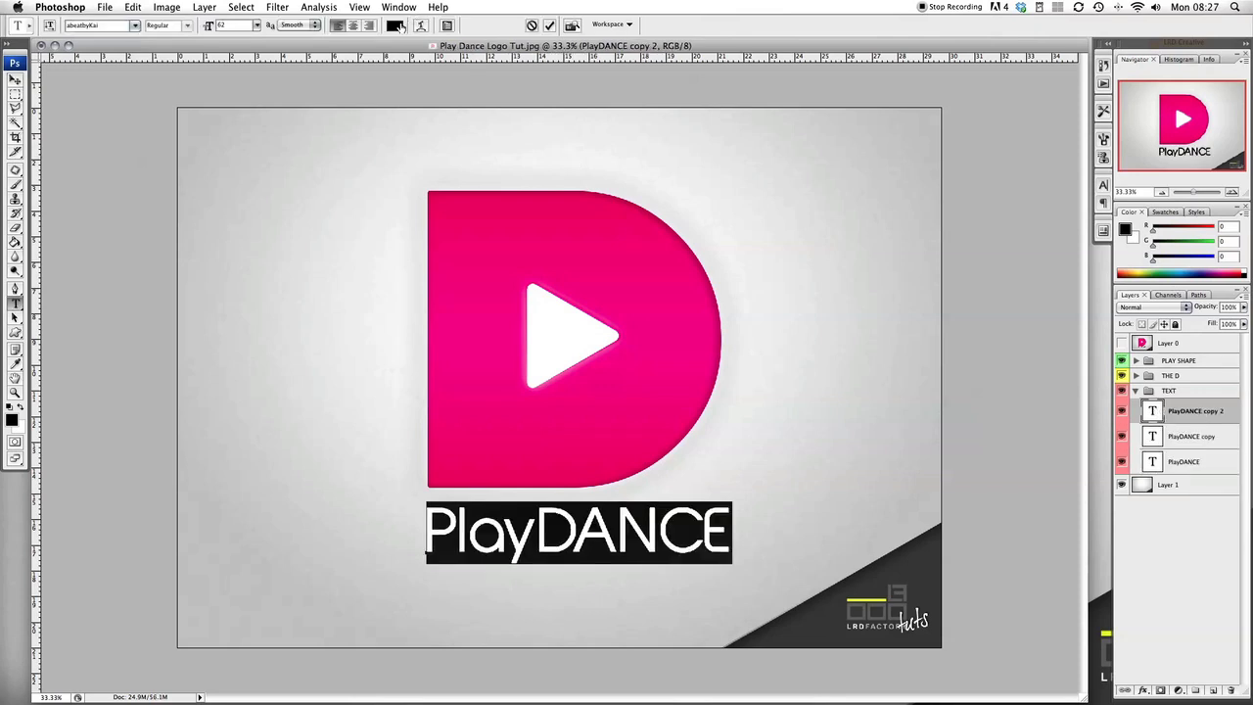
click(395, 25)
click(911, 432)
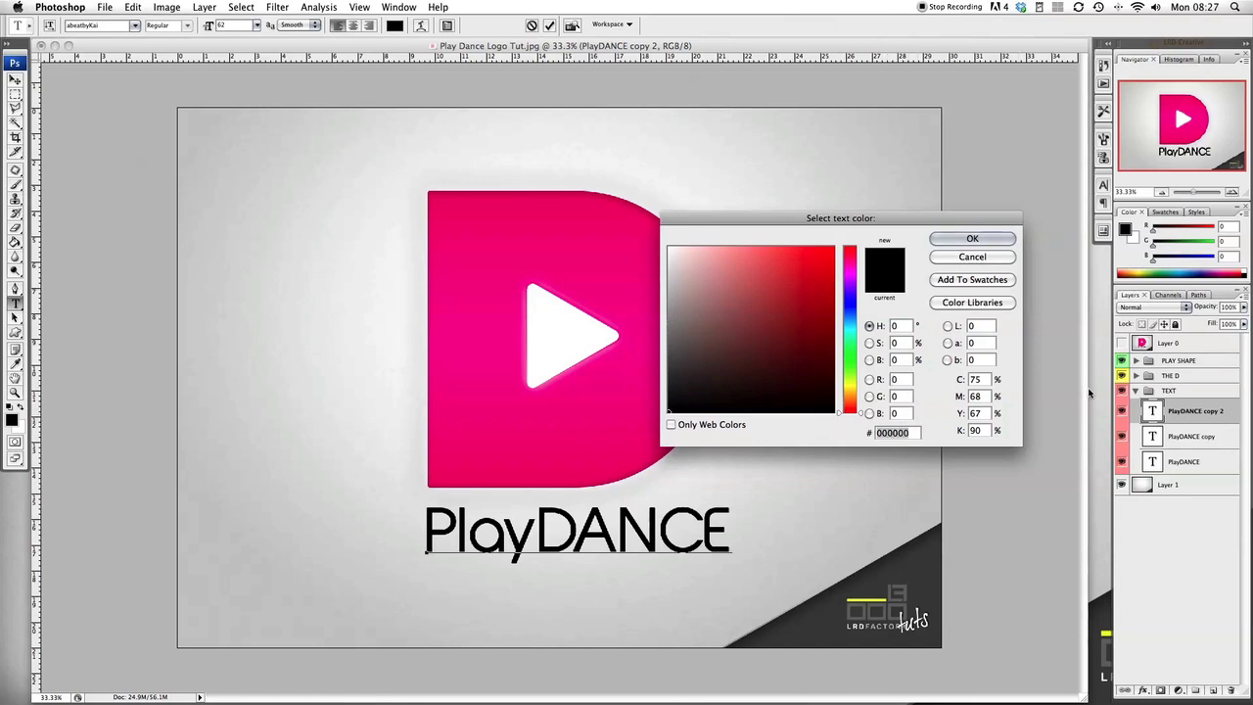
text(FF00)
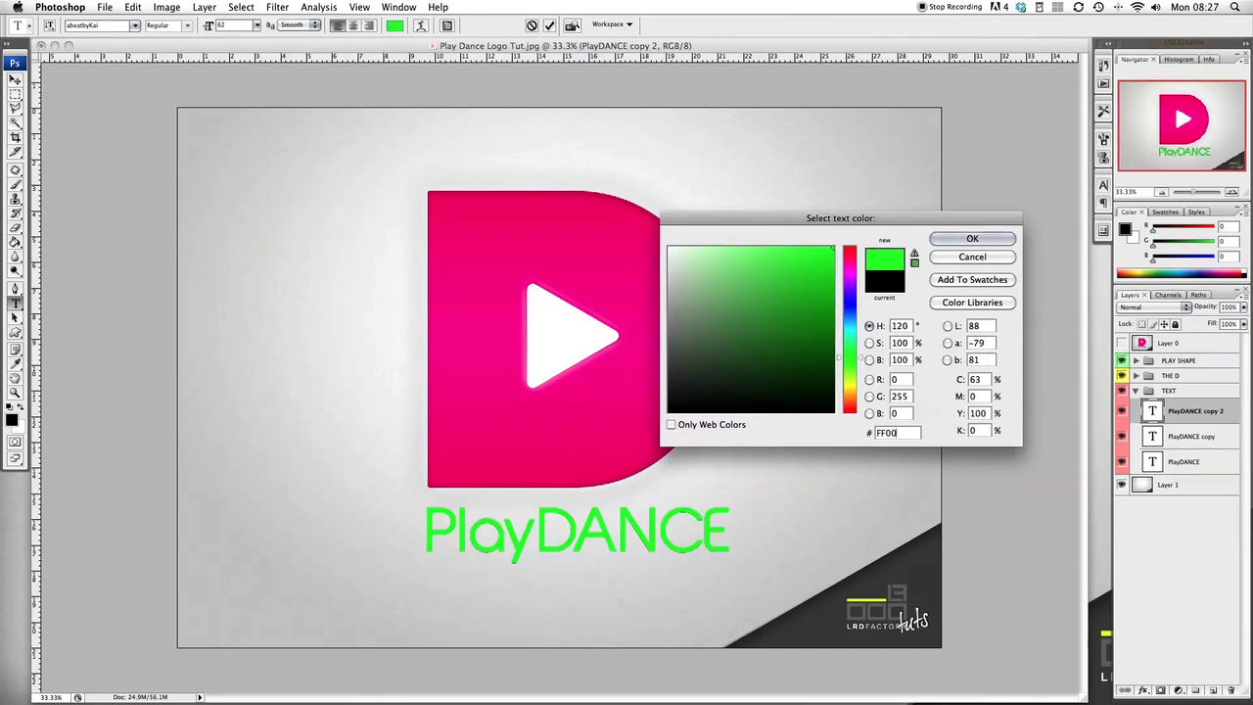
text(7)
text(F)
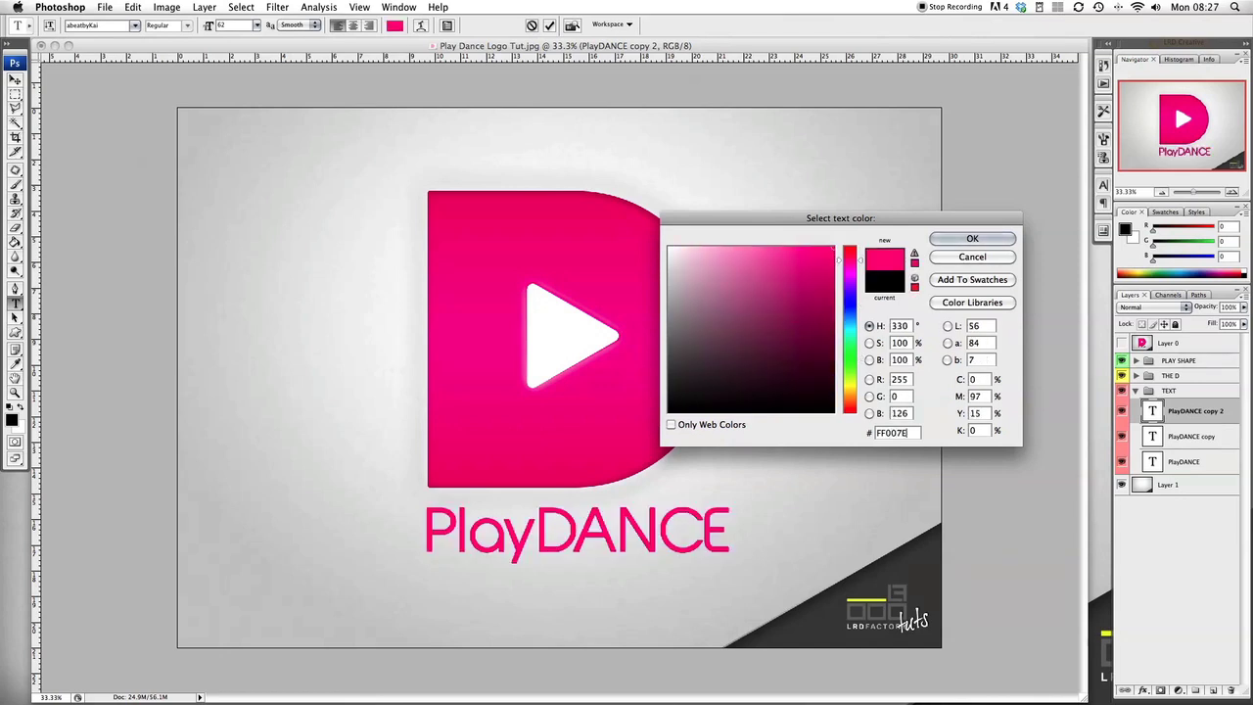
click(974, 241)
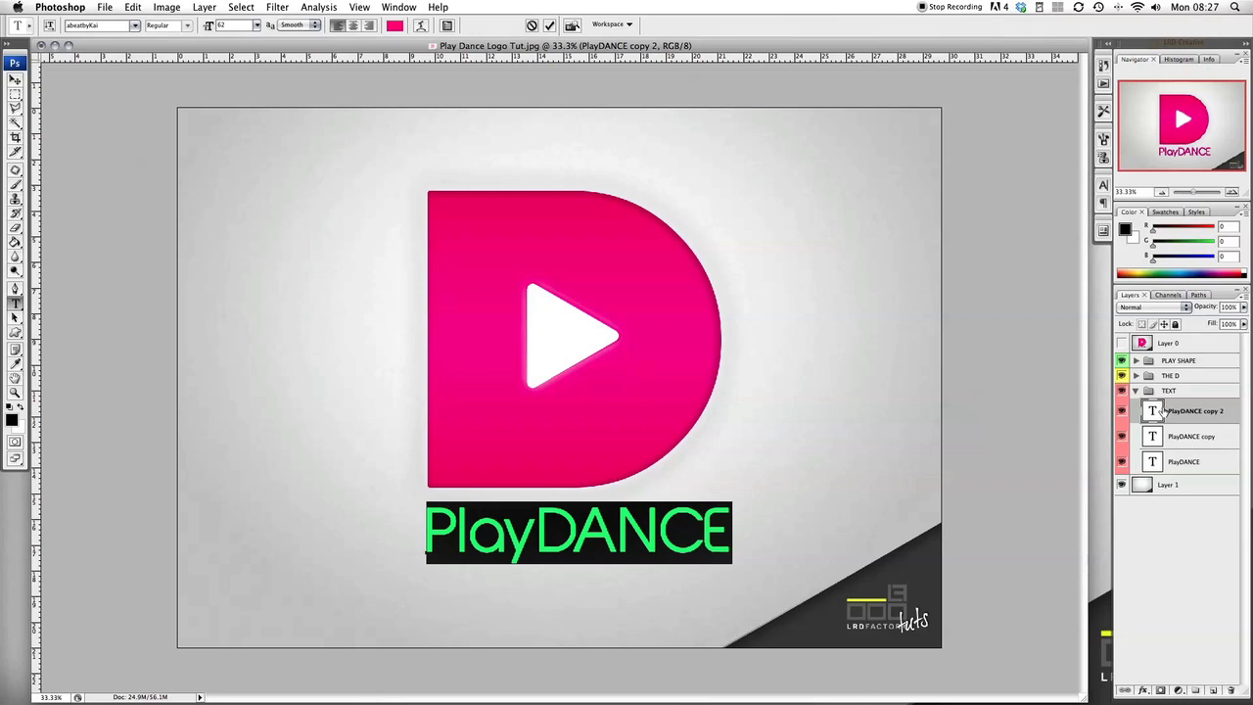
key(super+h)
key(super+h)
drag(538, 534, 838, 528)
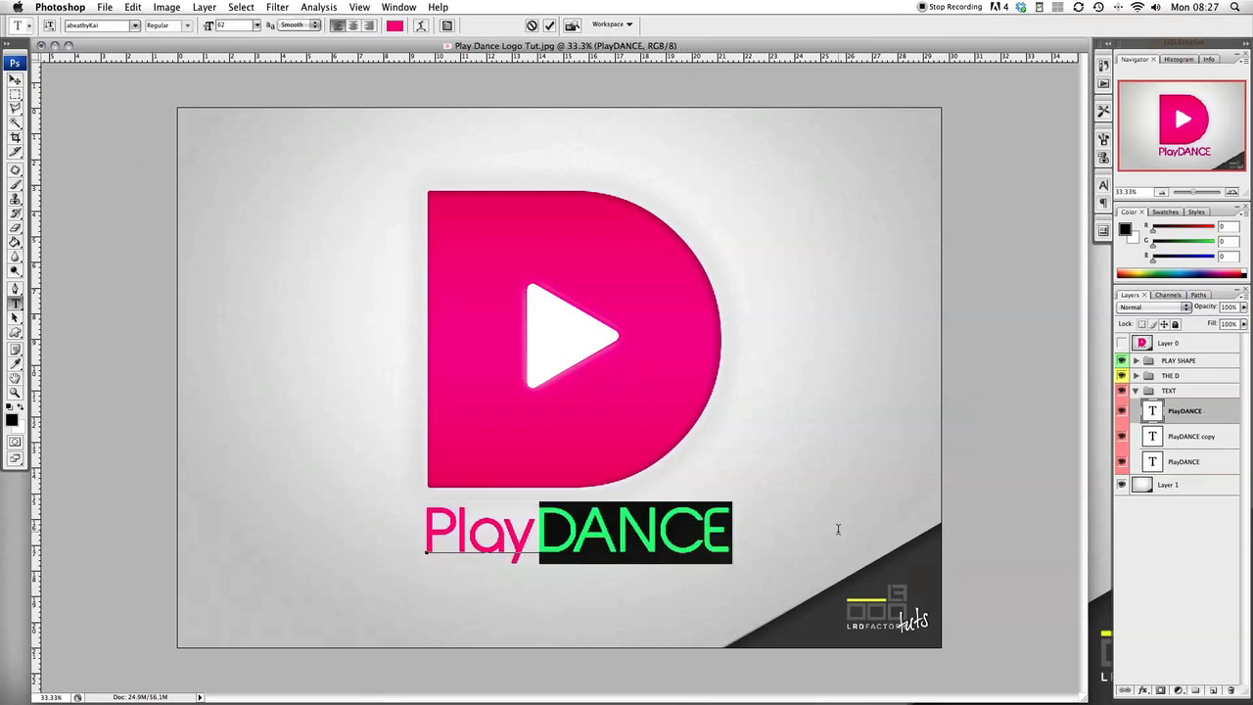
key(super+h)
- Delete DANCE from the pink copy, then recolour the other PlayDANCE copy dark grey 555555
key(super+Return)
key(v)
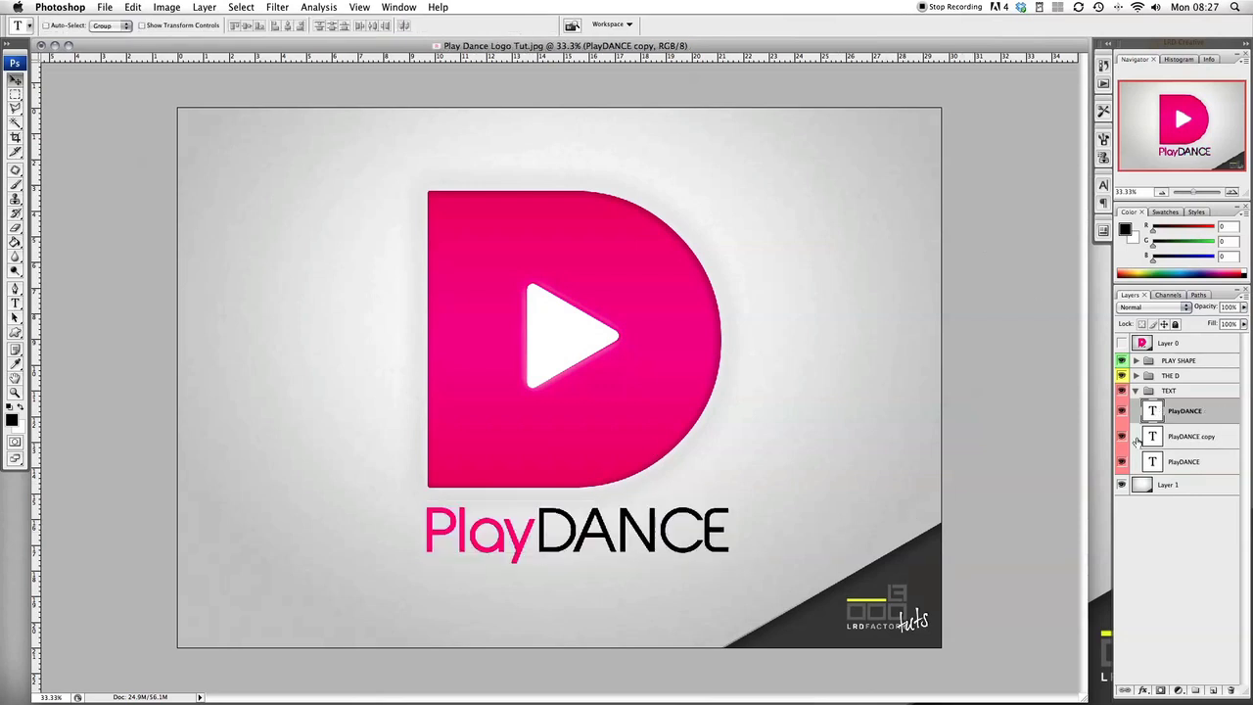
double_click(1151, 437)
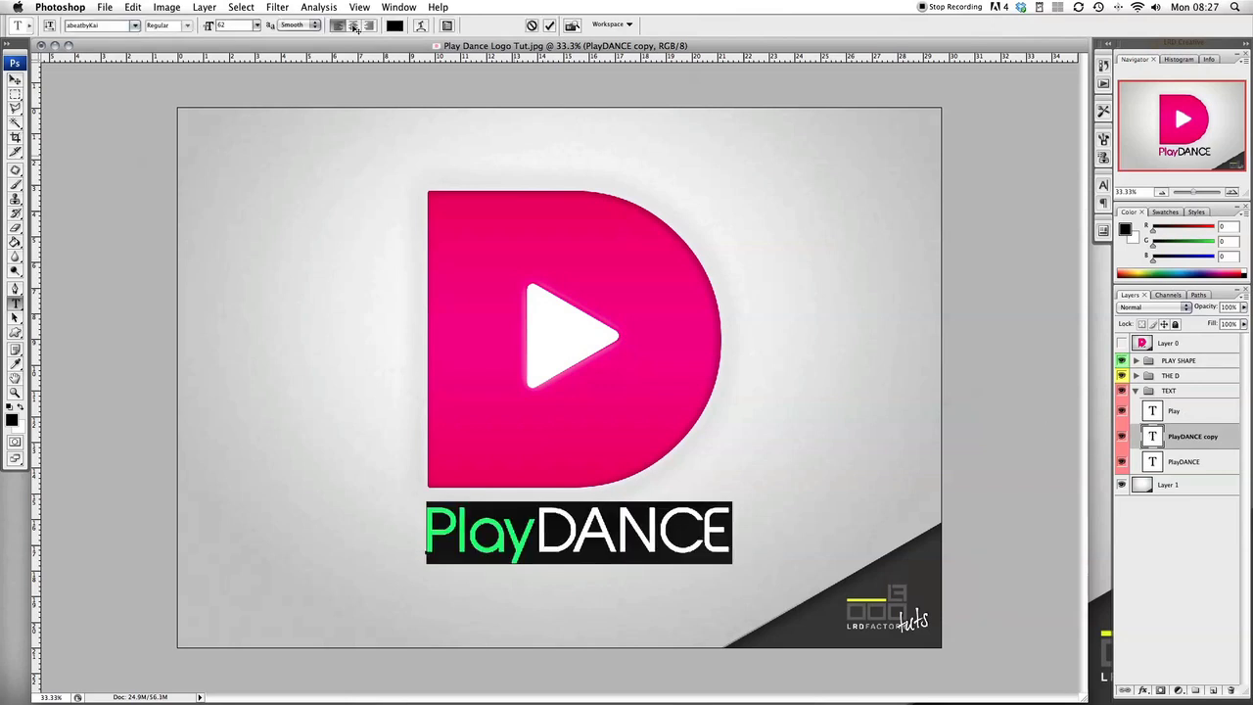
click(394, 27)
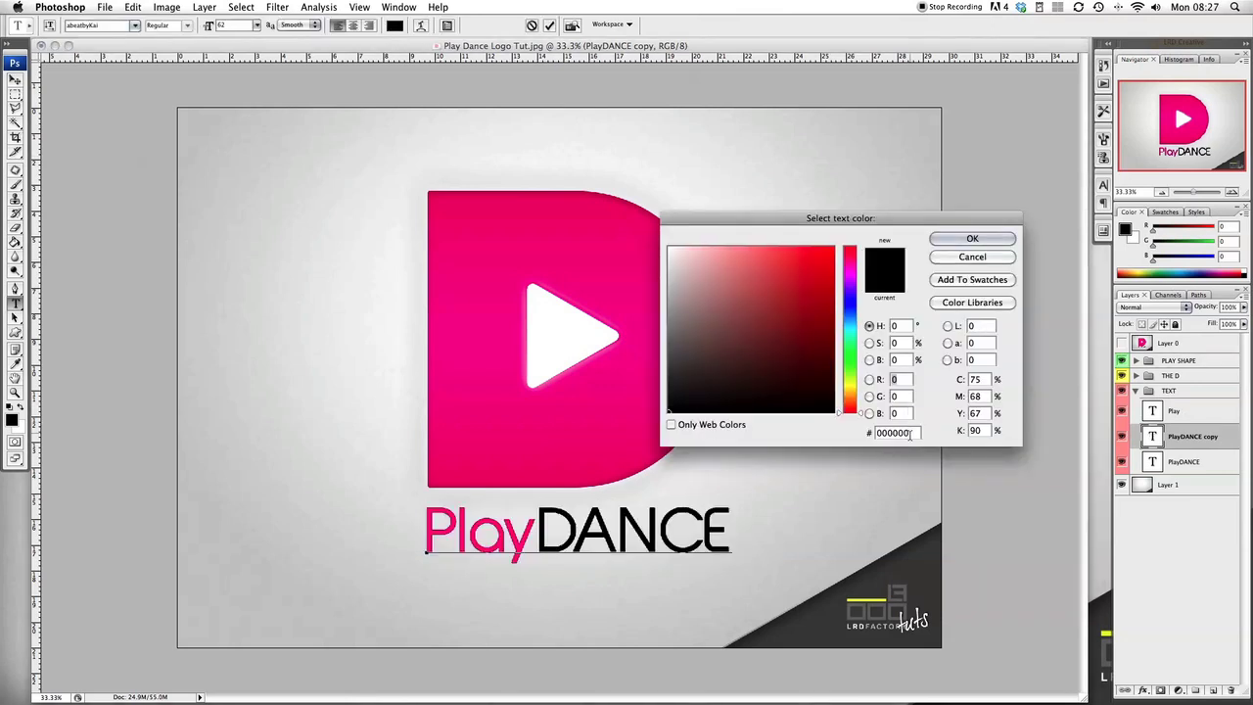
text(555555)
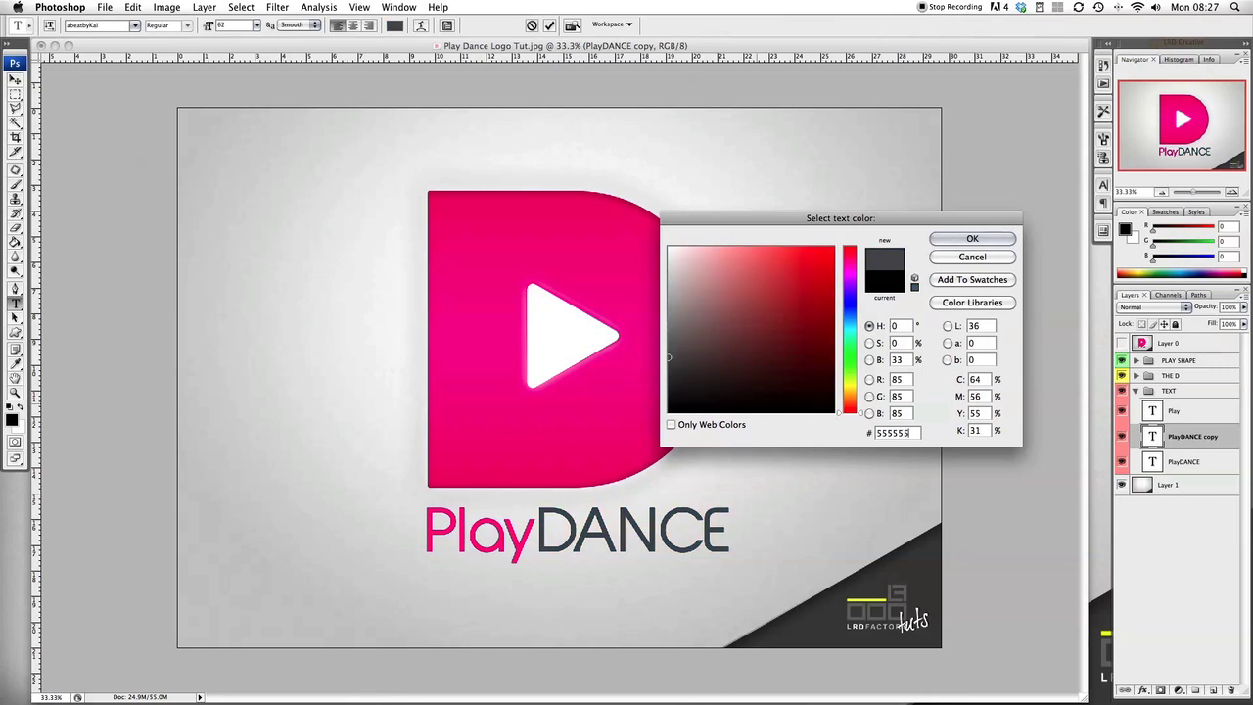
key(Return)
key(v)
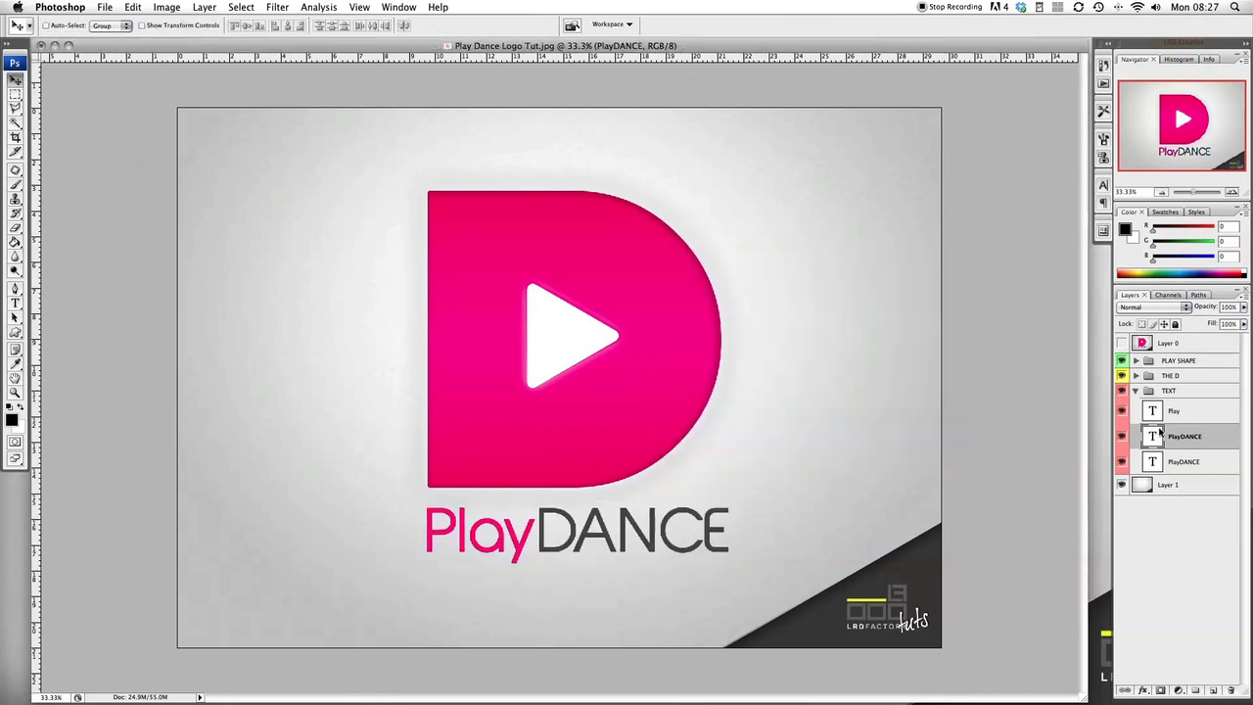
- Trim the grey copy to DANCE, move it after Play, and delete the original PlayDANCE layer
double_click(1153, 437)
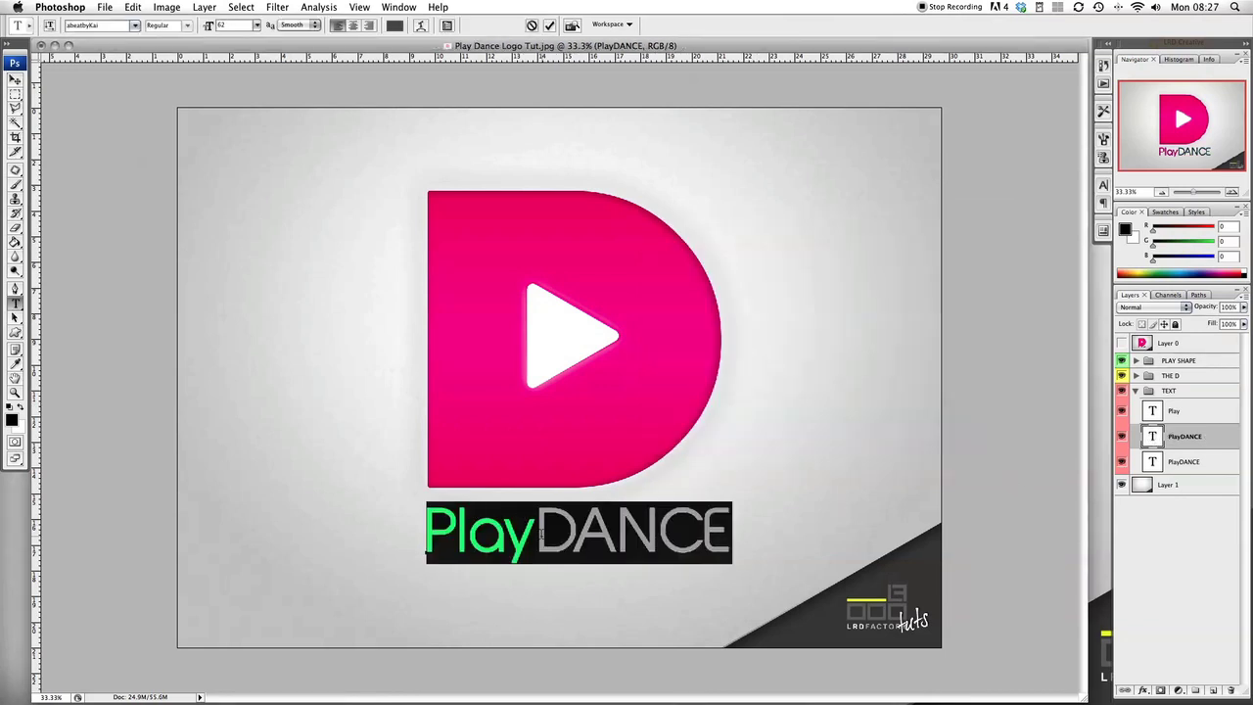
drag(540, 534, 344, 508)
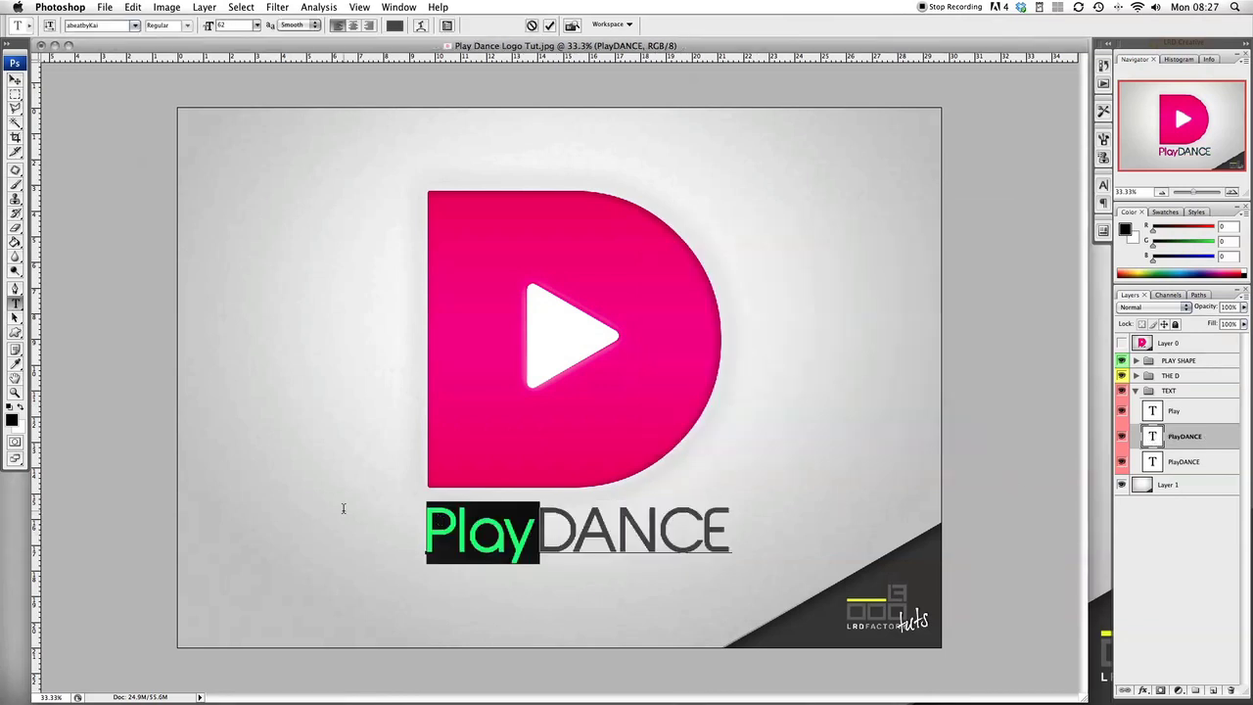
key(BackSpace)
click(16, 81)
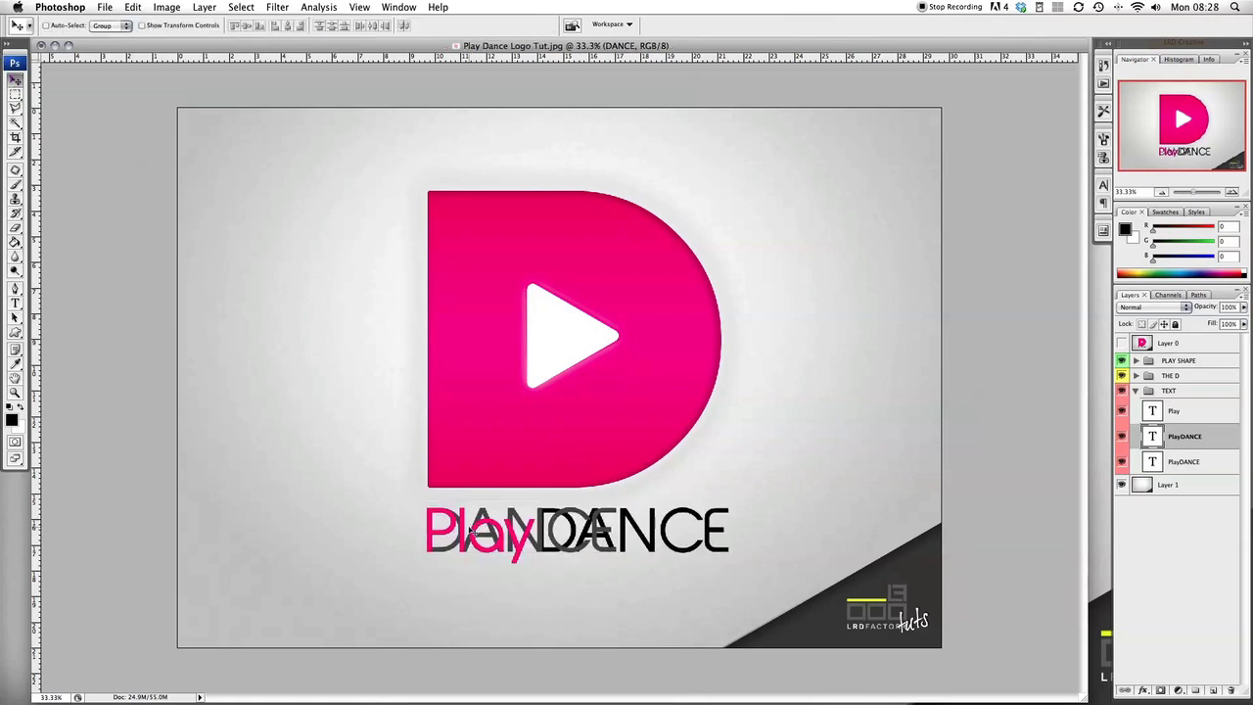
drag(470, 530, 581, 529)
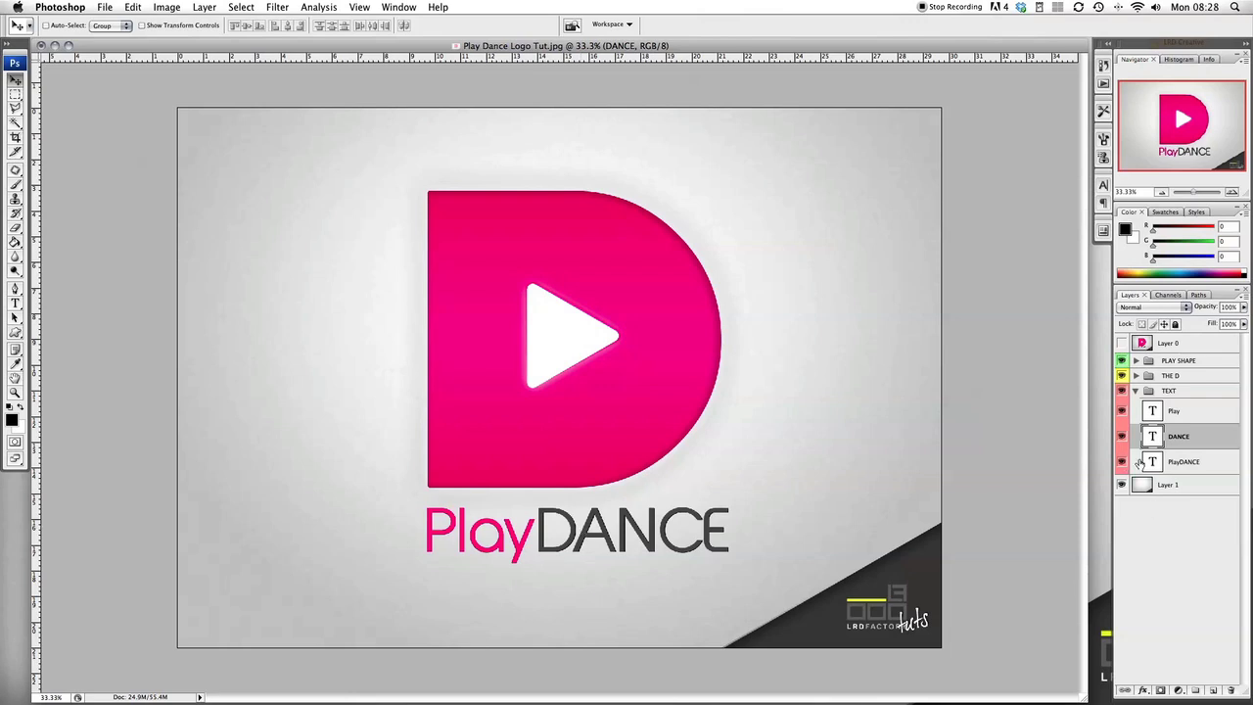
drag(1187, 463, 1230, 689)
click(1167, 412)
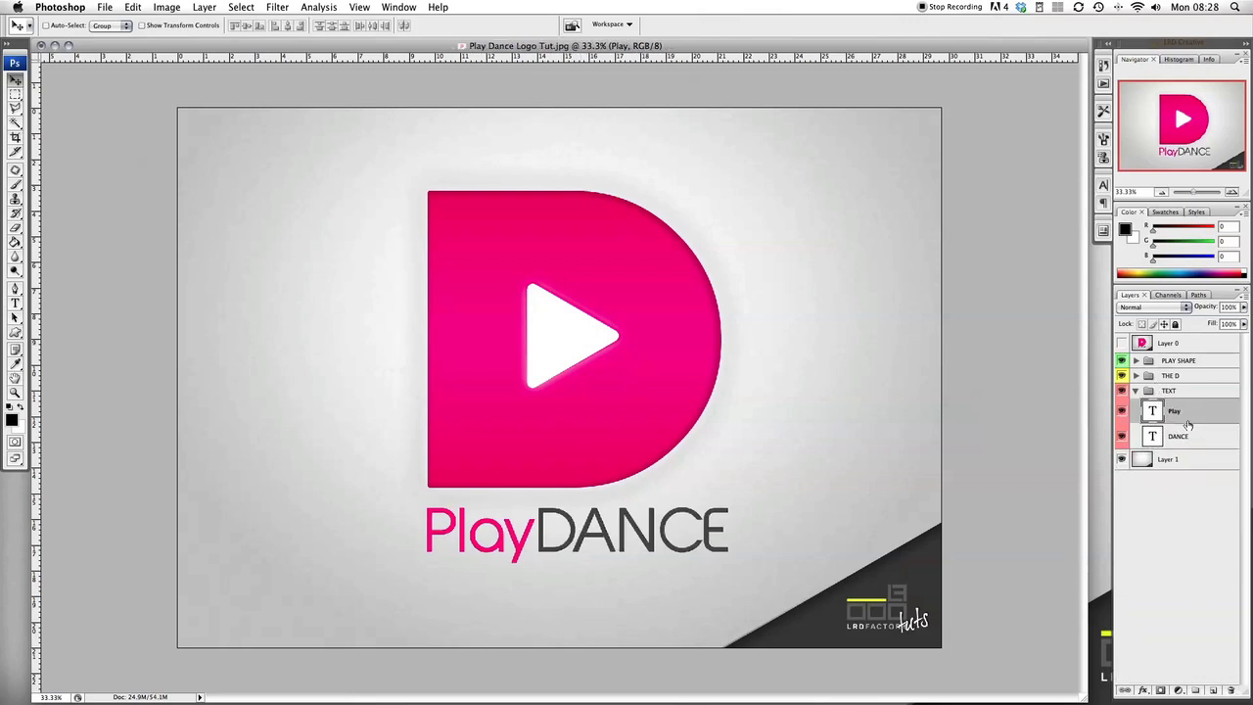
- Add an Inner Shadow to Play with 120° angle and size 15
click(1143, 690)
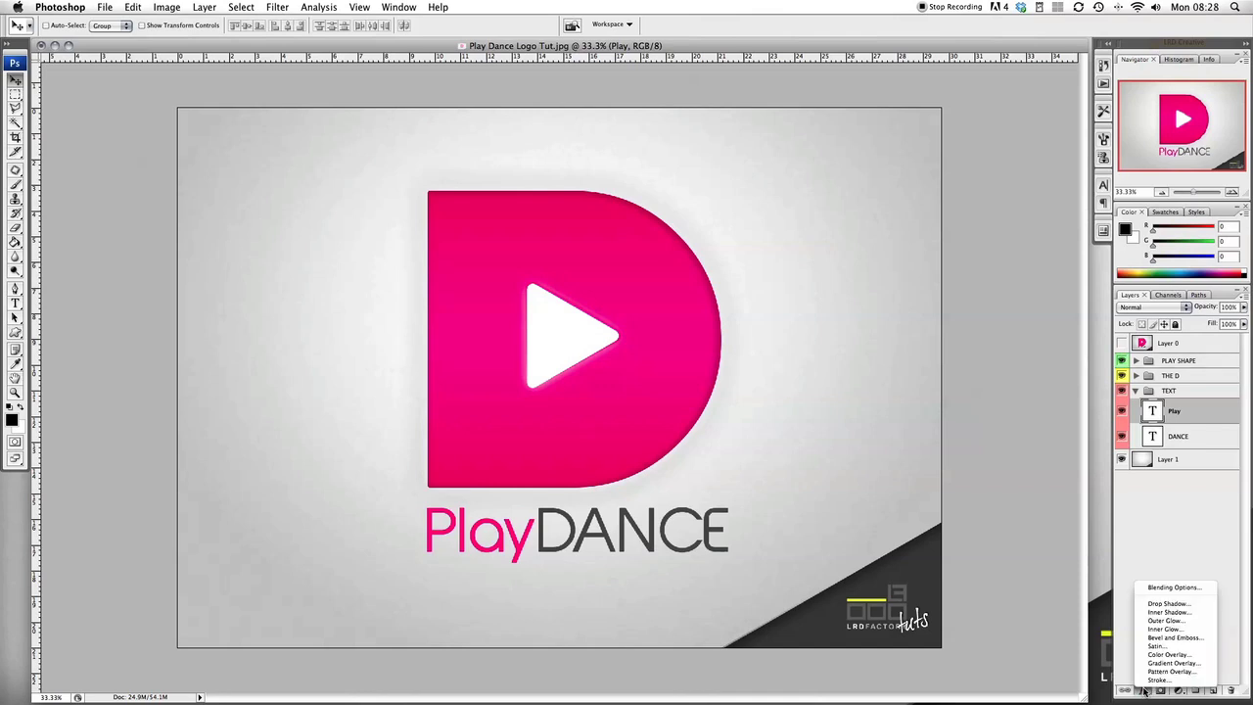
click(1164, 619)
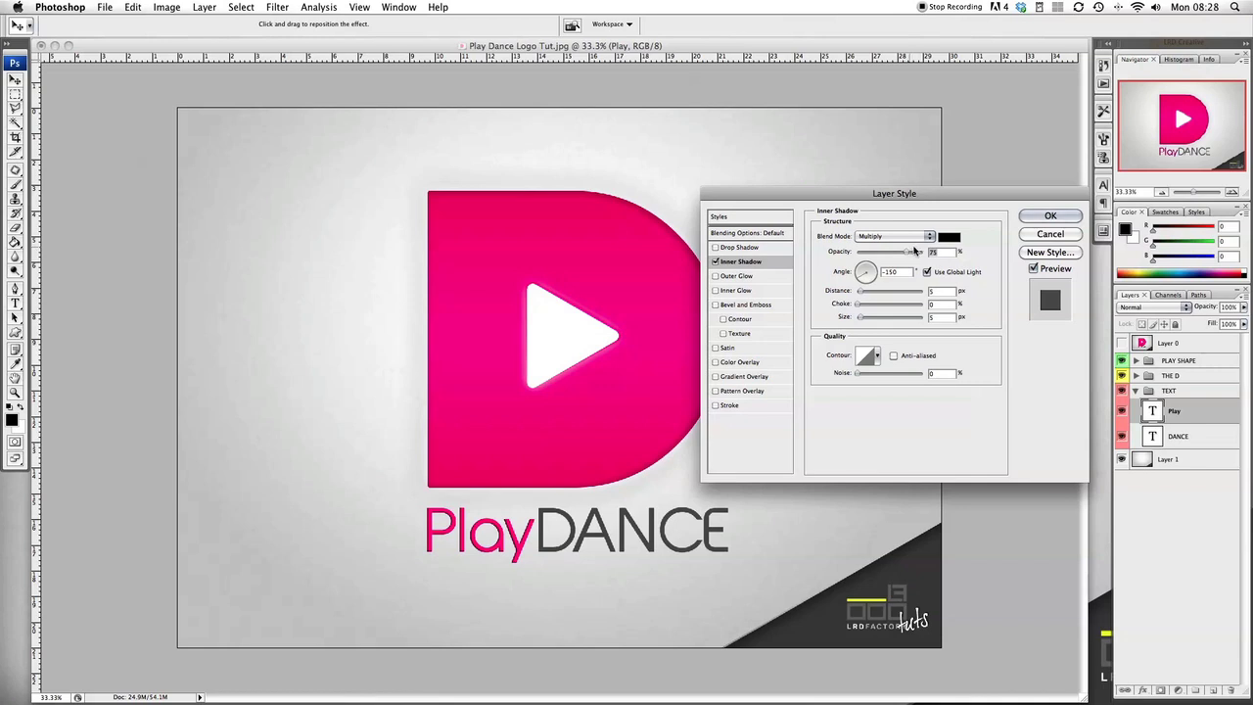
text(0)
click(923, 273)
double_click(941, 318)
text(15)
- Add a Drop Shadow at 100% opacity, distance 0, size 3, and apply
click(740, 246)
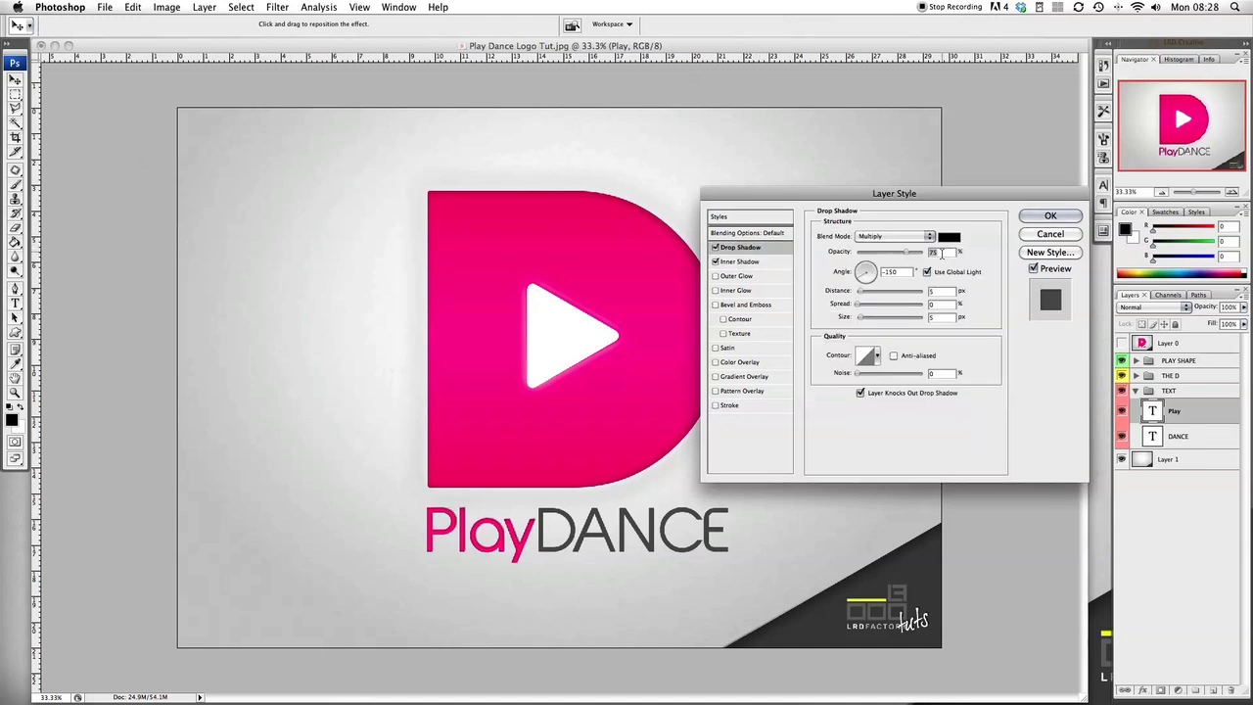
drag(911, 257, 926, 253)
double_click(942, 292)
text(0)
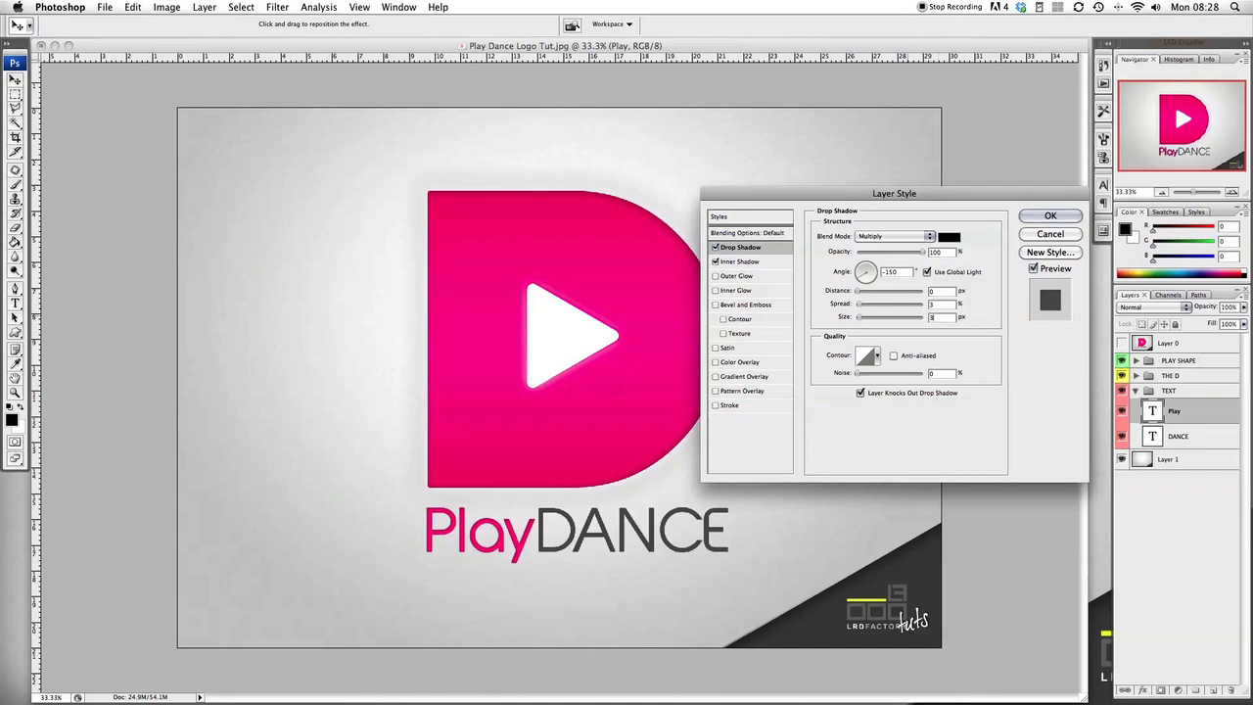
double_click(935, 318)
text(3)
click(1035, 217)
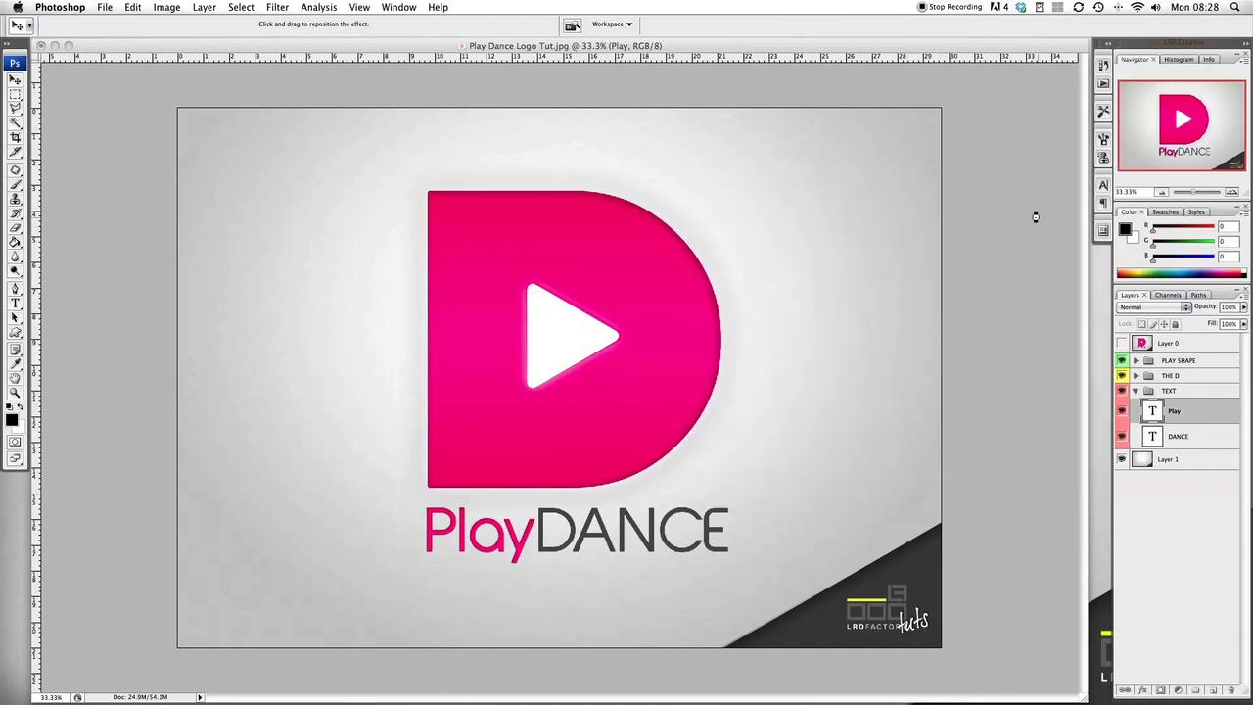
- Apply a Stroke effect coloured 555555 to the DANCE text layer
click(1234, 411)
click(1180, 443)
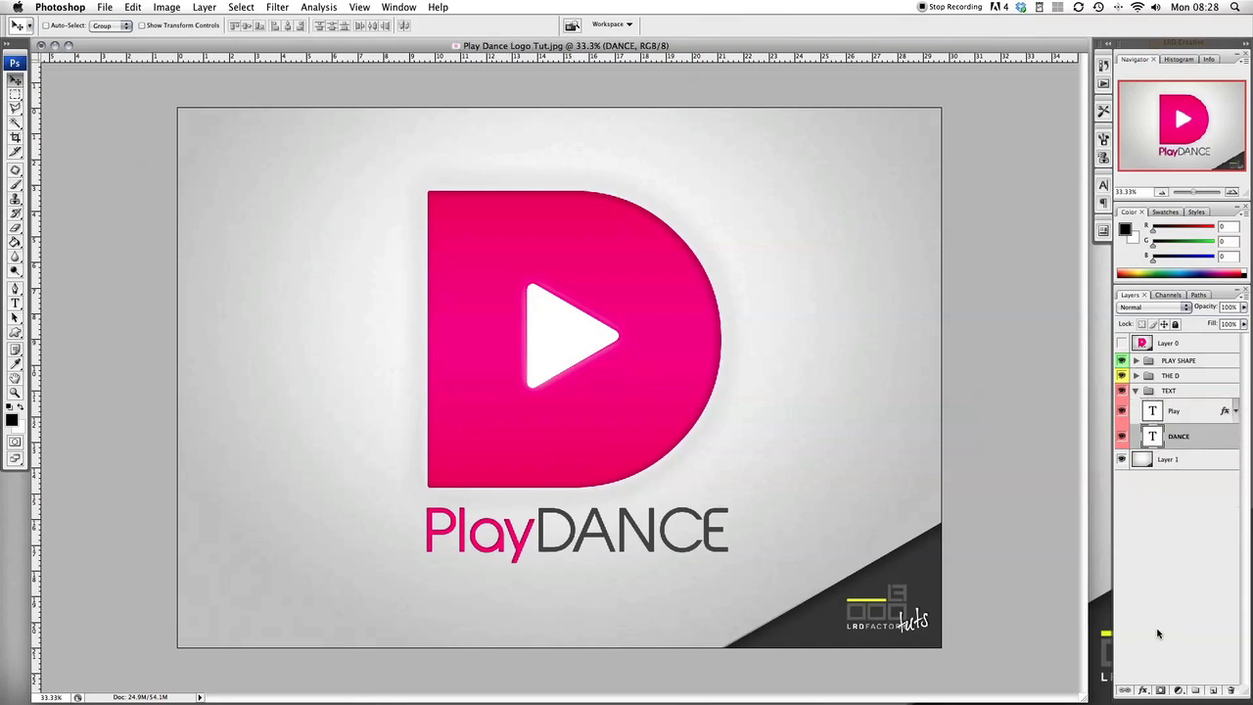
click(1143, 690)
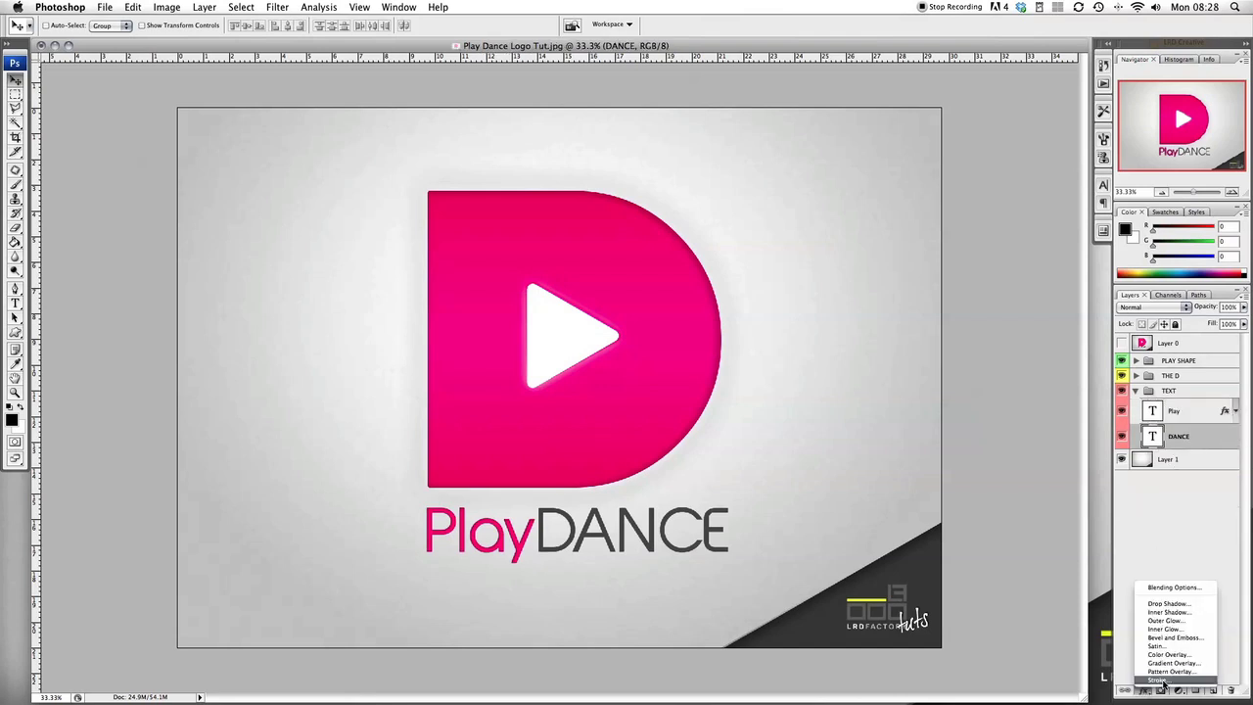
click(1158, 680)
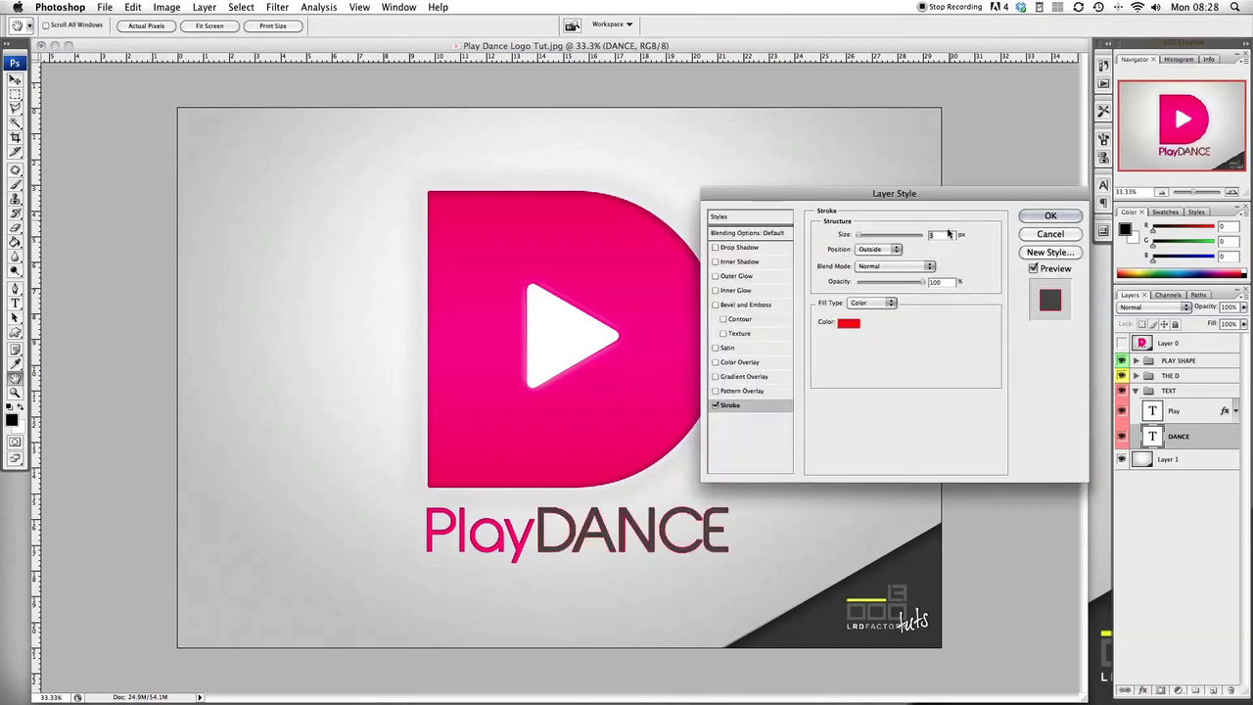
click(848, 322)
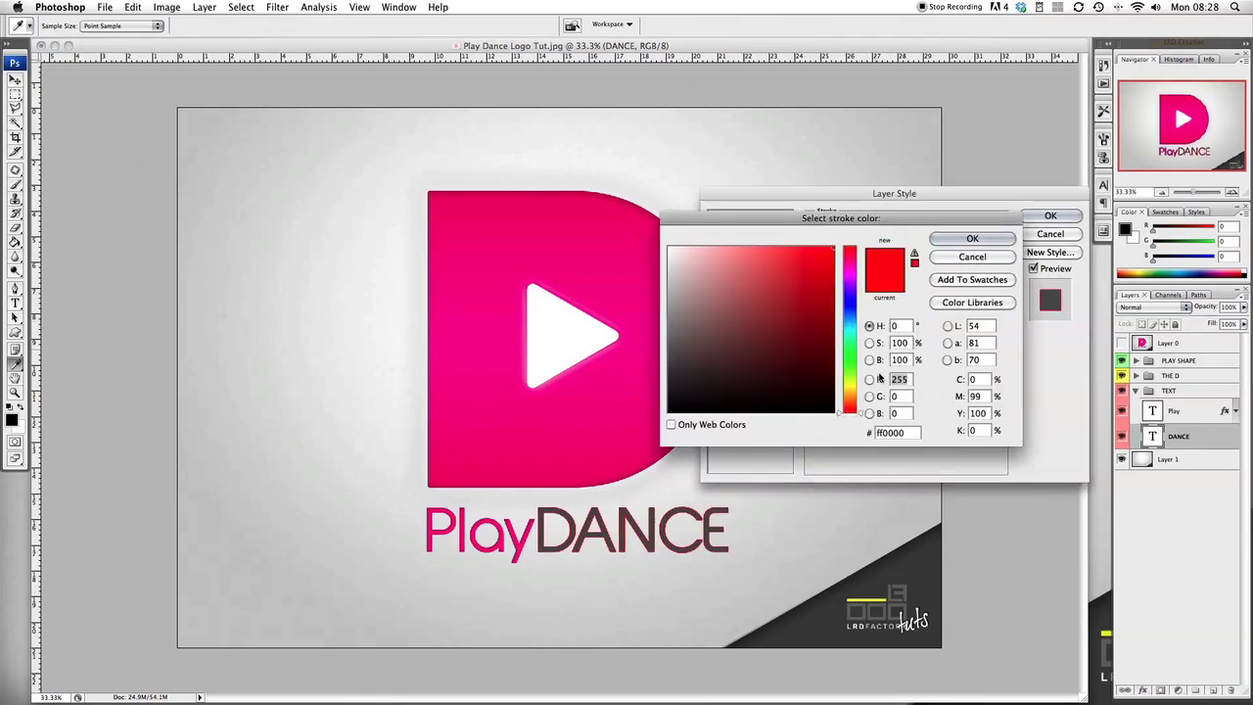
click(909, 433)
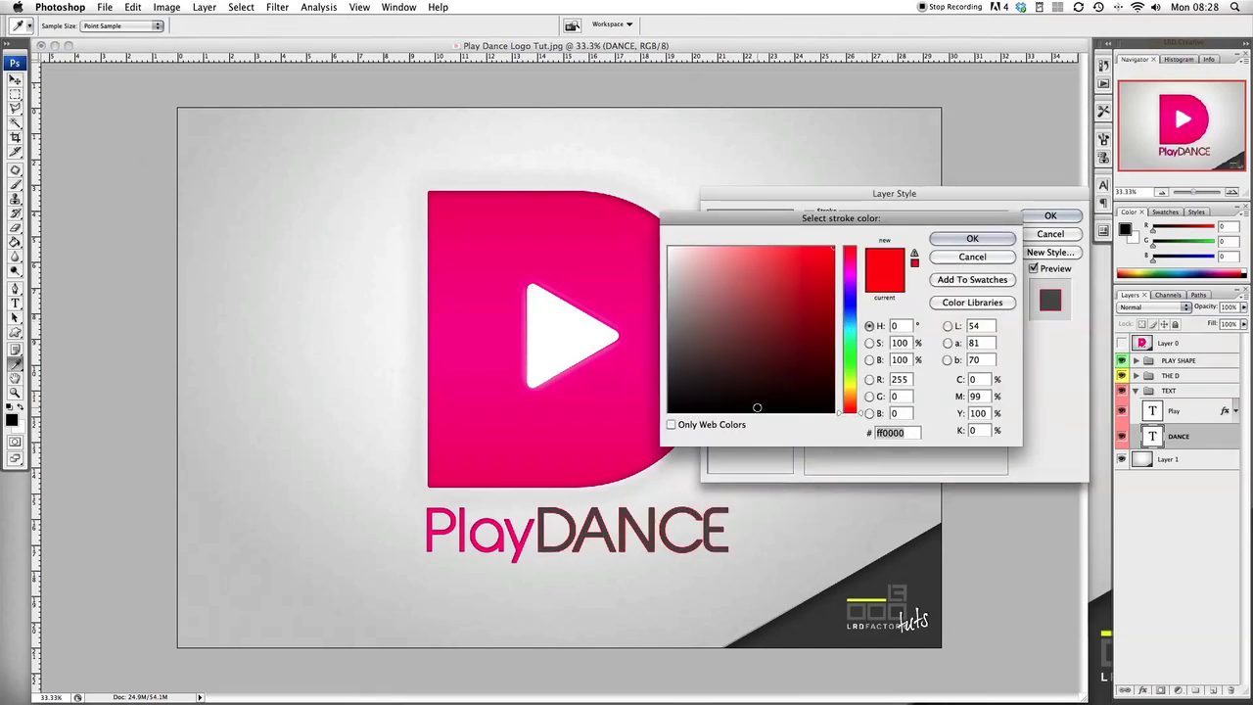
text(555555)
key(Return)
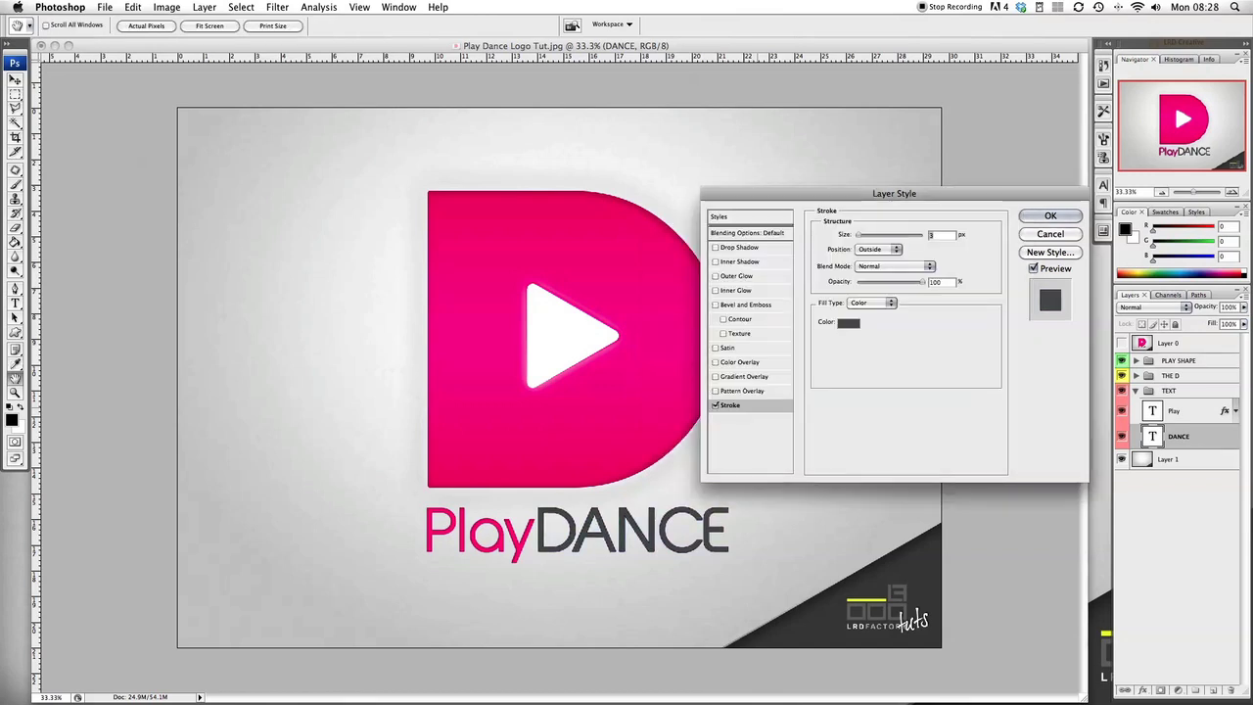
click(1028, 217)
key(v)
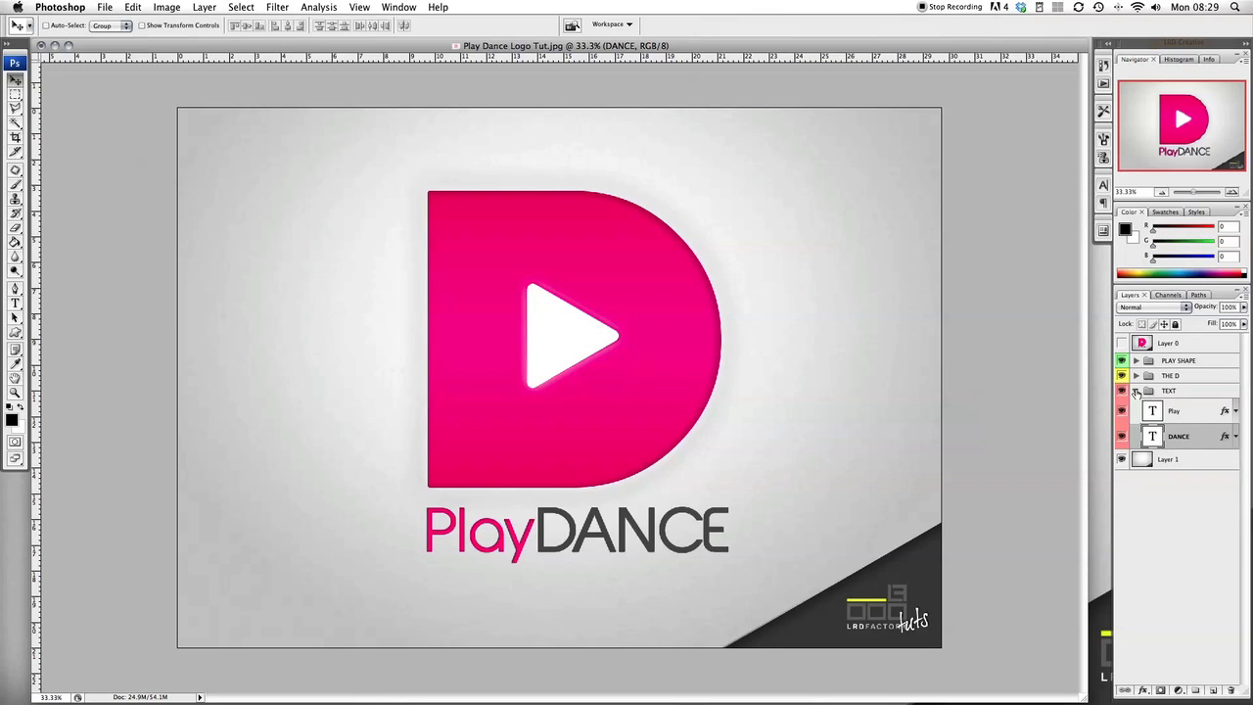
click(1136, 390)
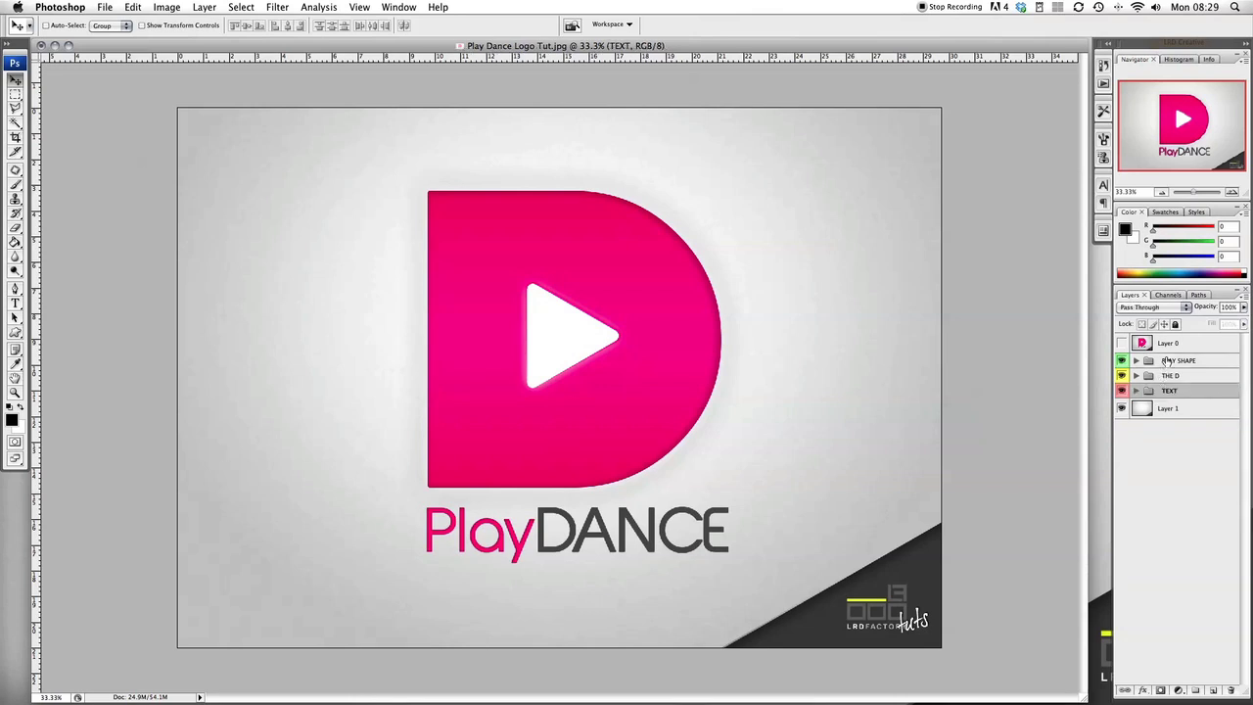
- Select the D, play shape and text groups together and nudge them a few pixels upward
shift+click(1167, 361)
drag(520, 323, 523, 321)
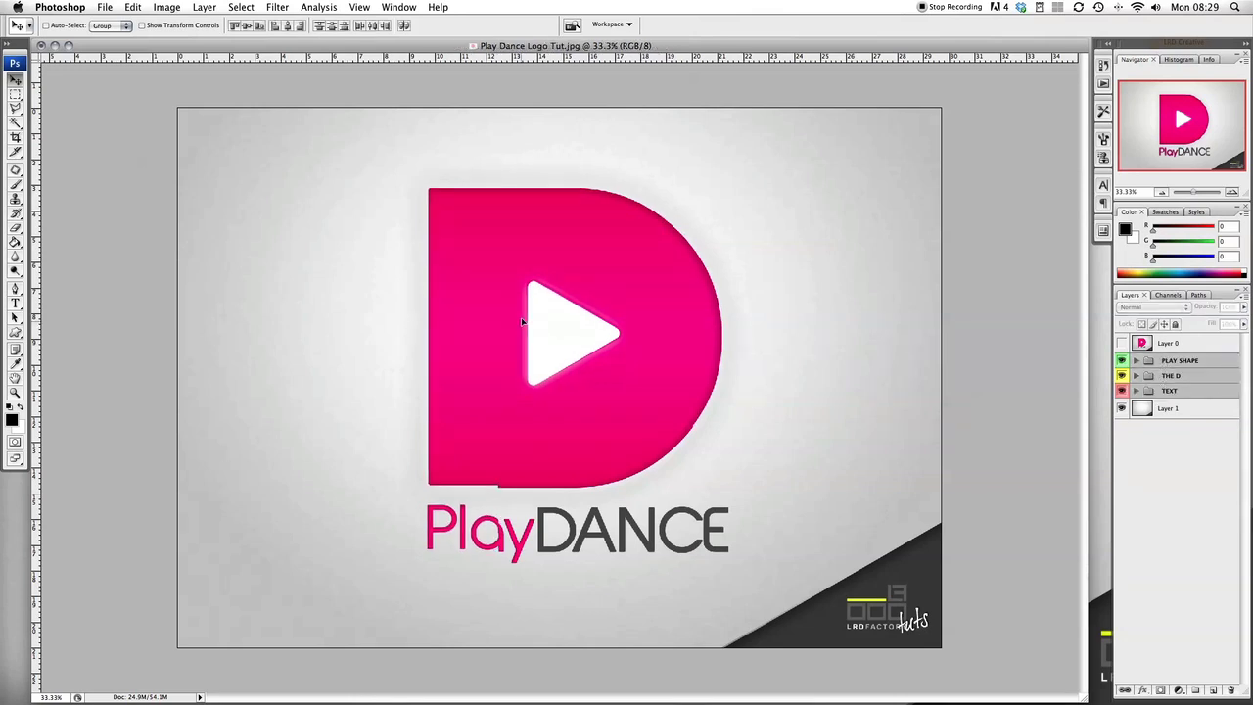
key(Up)
key(Up)
key(Up)
key(Up)
key(Up)
key(Up)
key(Up)
key(Up)
key(Up)
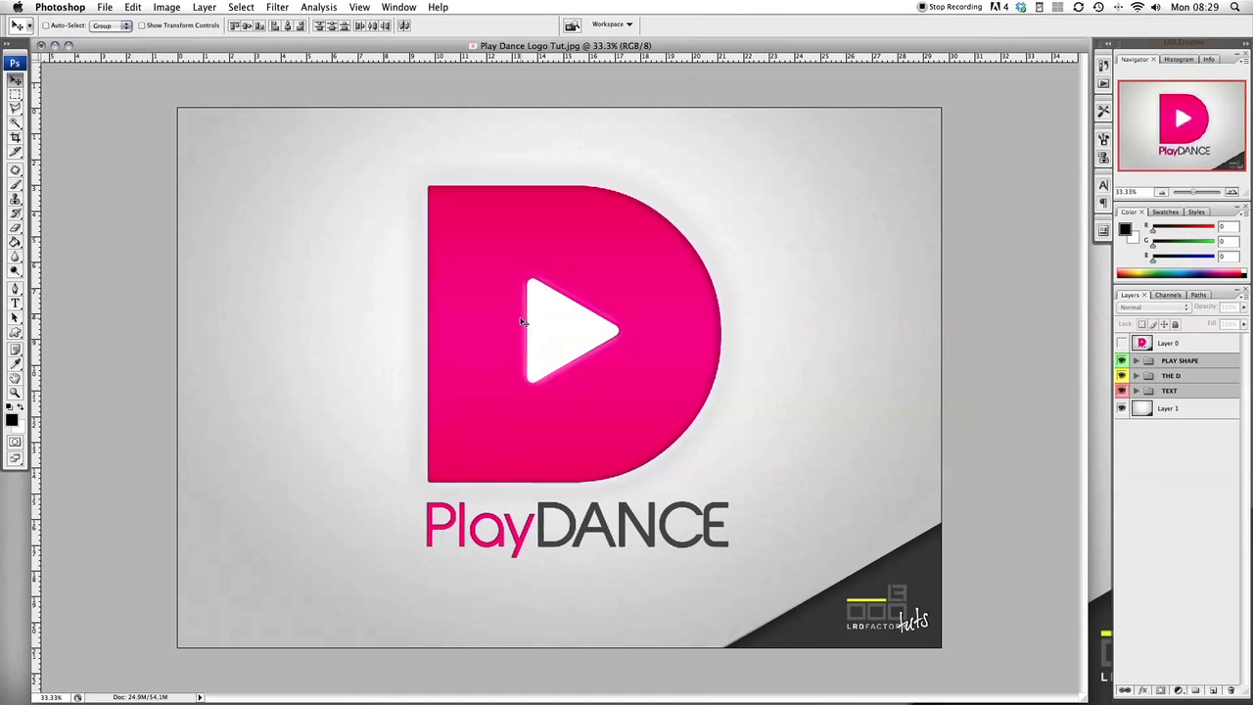